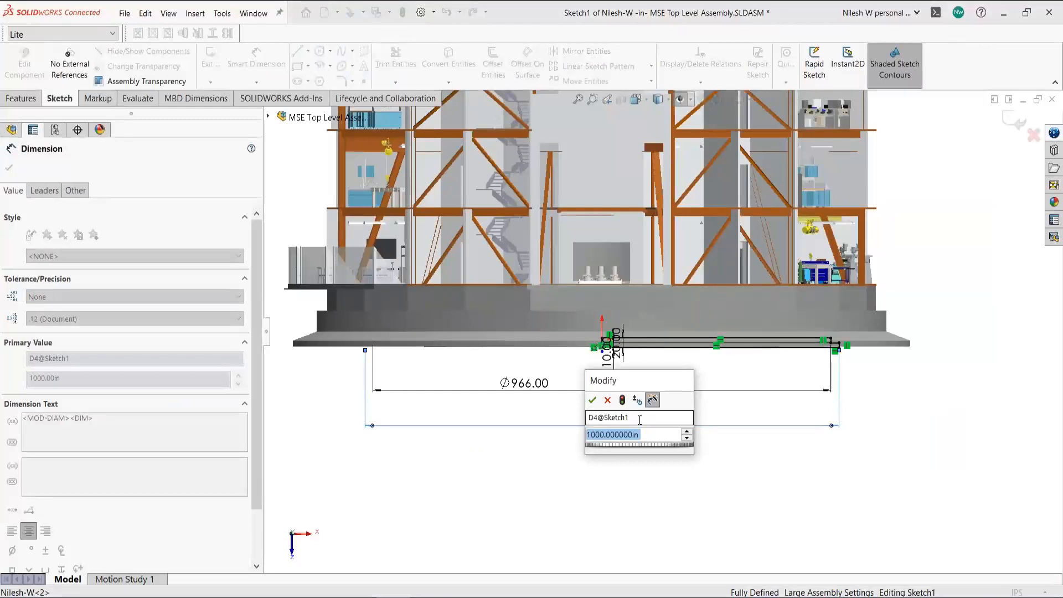
- Change the pad's outer diameter D4 to 1100 in and exit Sketch1
text(1100)
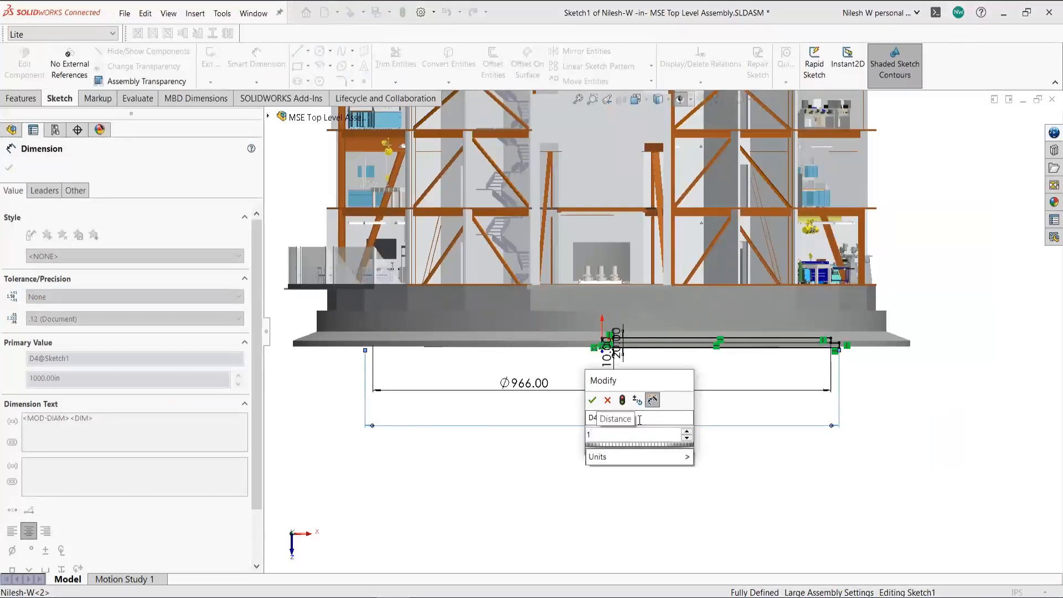
click(593, 400)
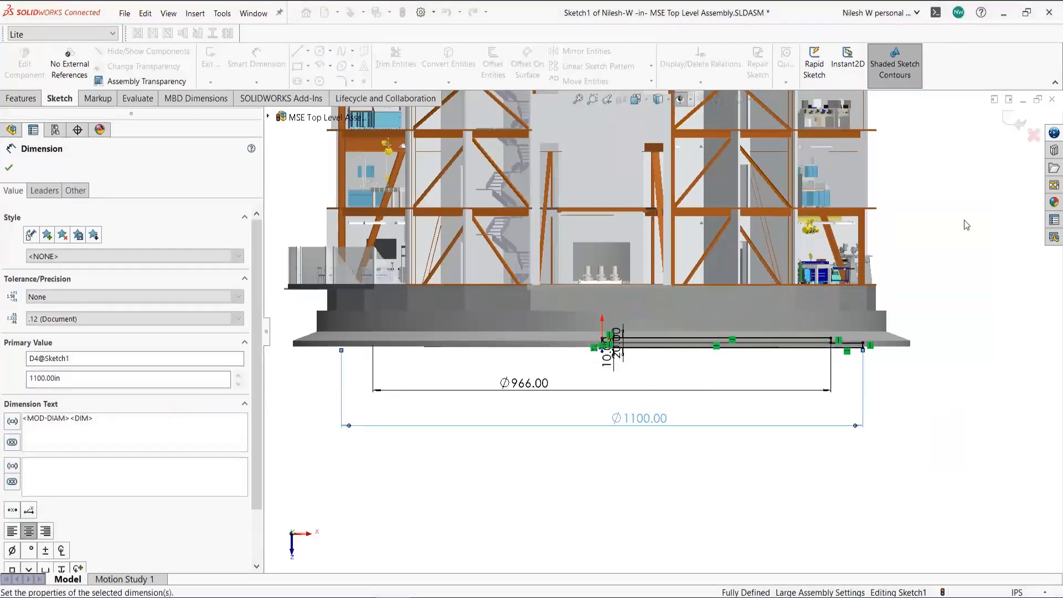
click(1006, 124)
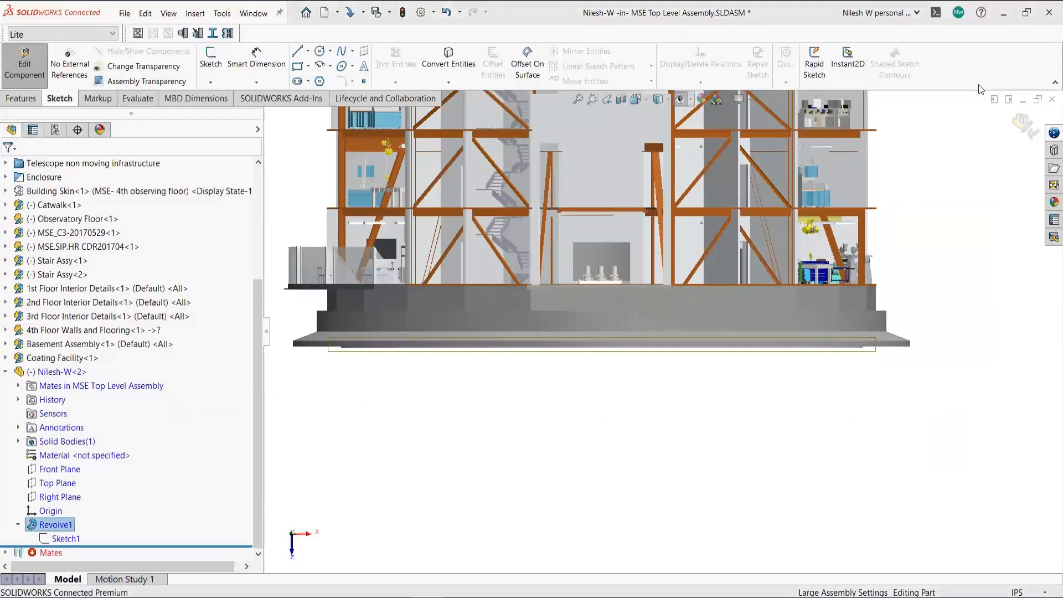
- Return to the assembly, set Nilesh-W<2> to lightweight, and save all modified documents
click(1020, 123)
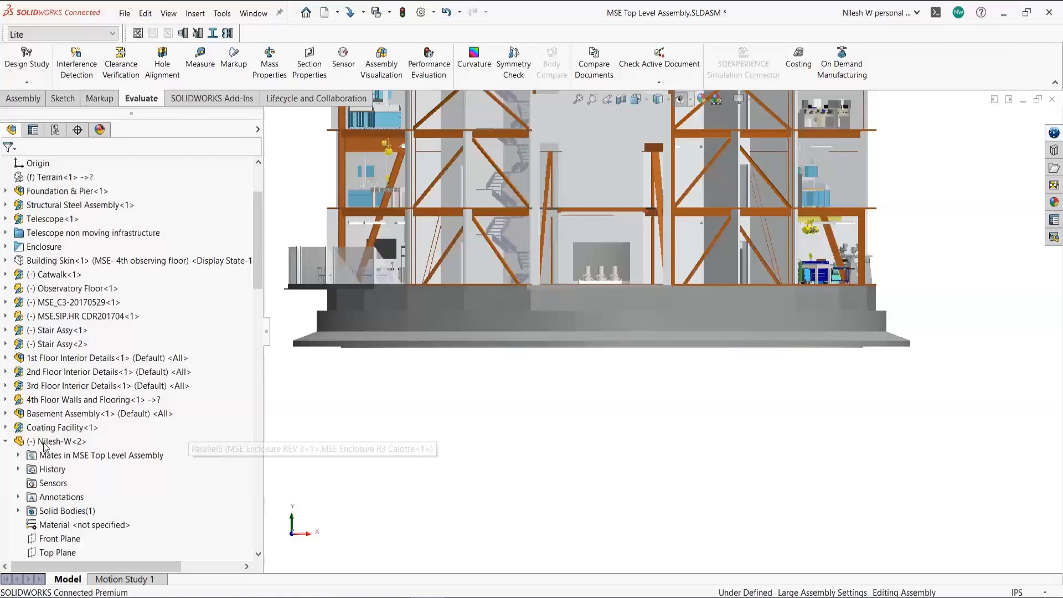
right_click(50, 441)
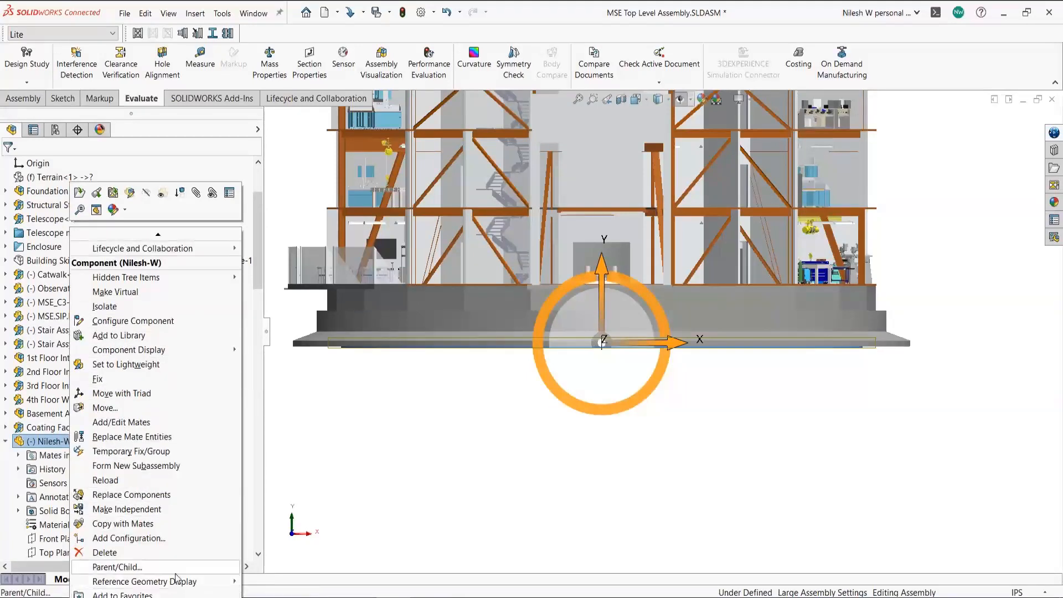
scroll(176, 541, down, 5)
scroll(169, 551, up, 5)
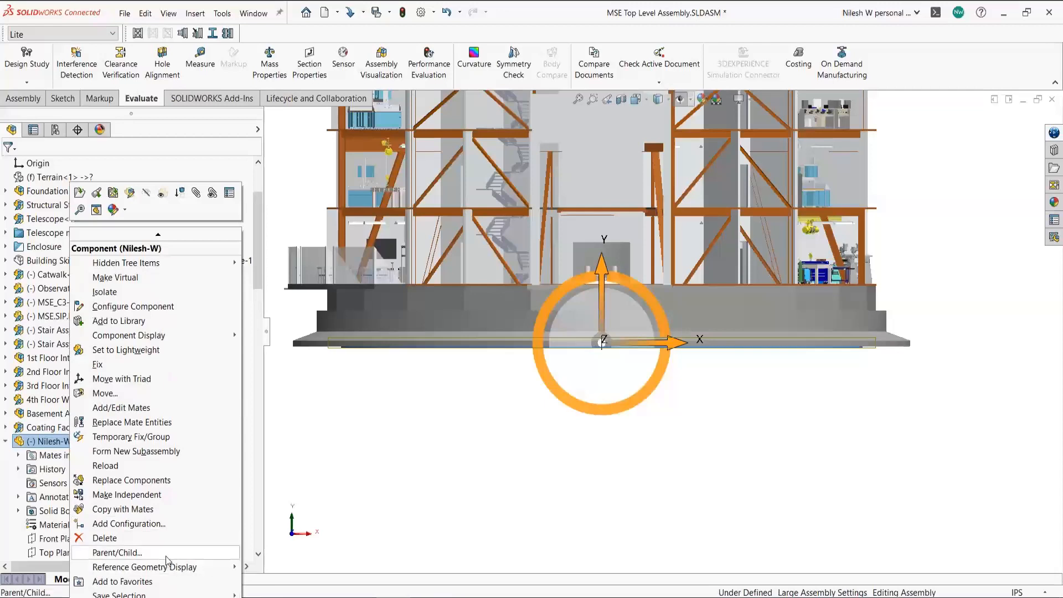
click(161, 351)
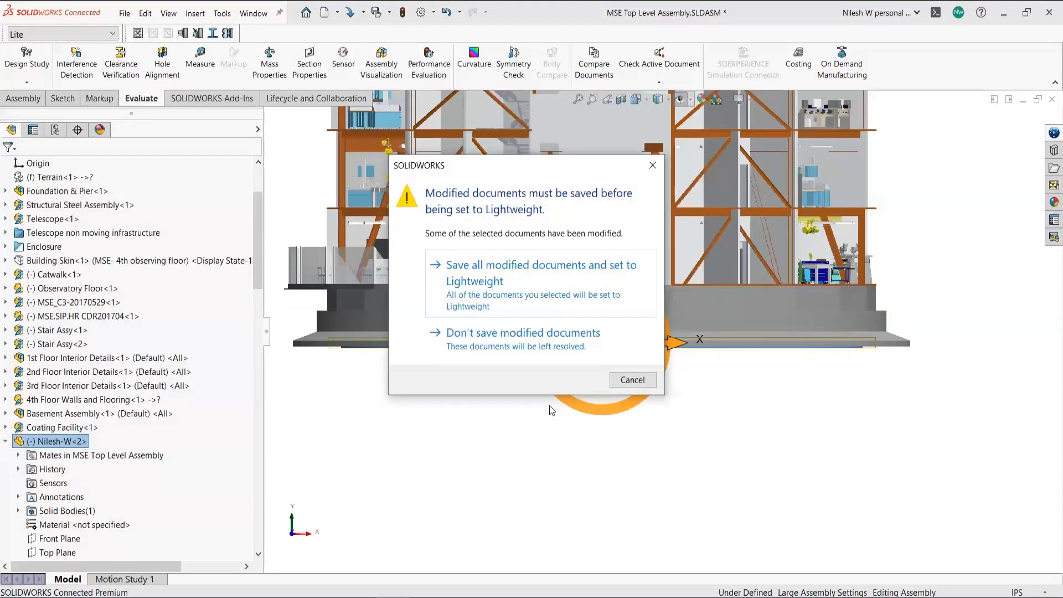
click(549, 297)
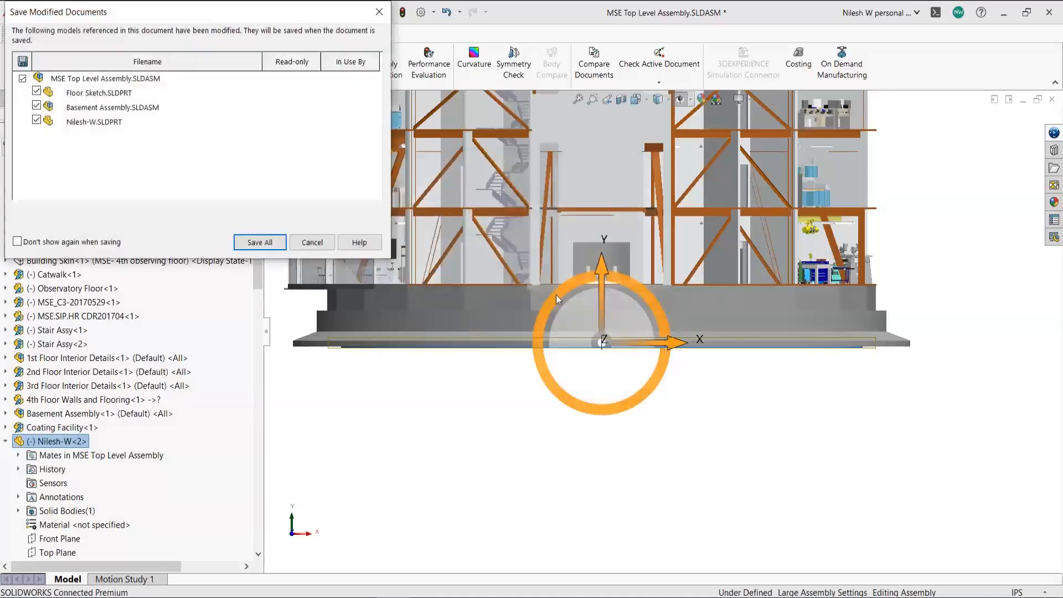
click(259, 243)
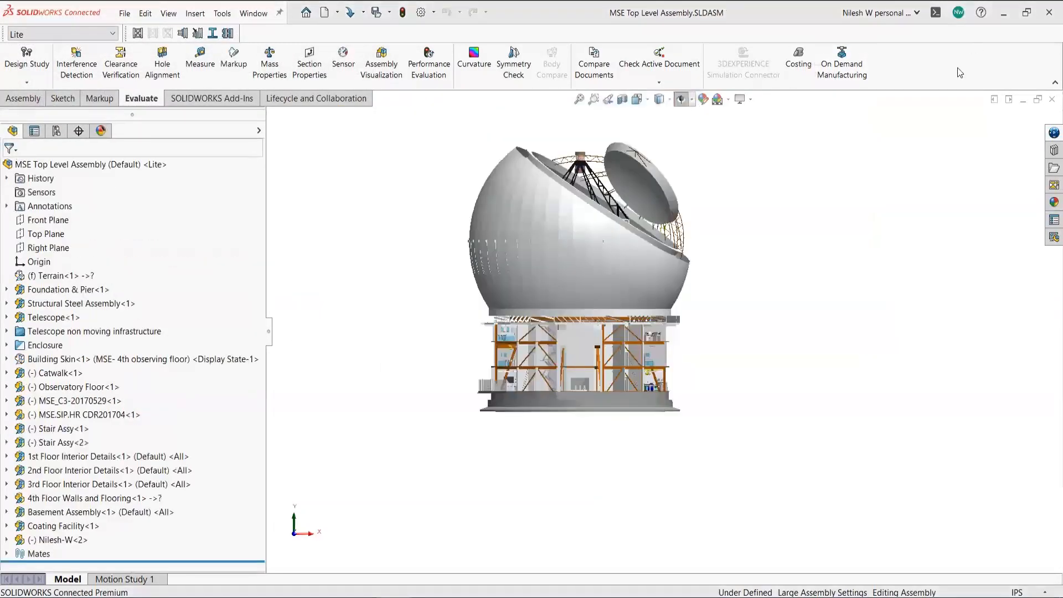
click(269, 64)
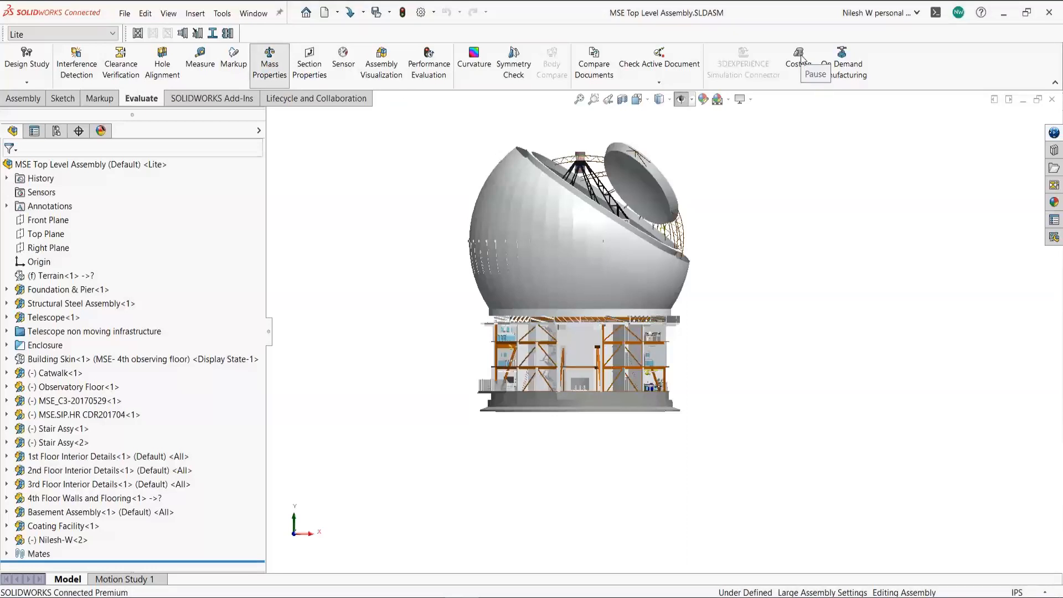
scroll(97, 297, down, 3)
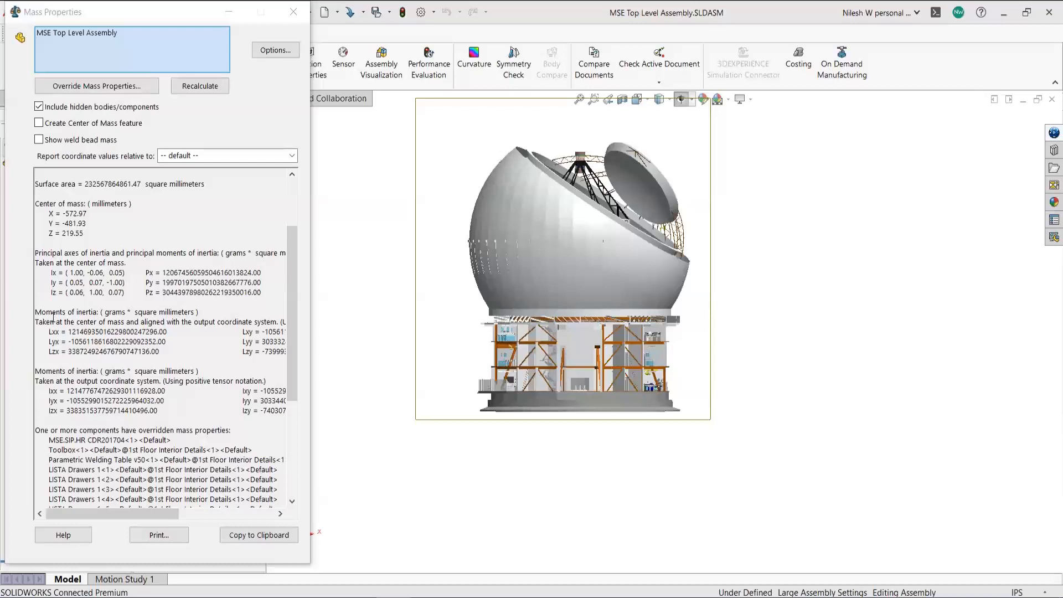
scroll(61, 374, down, 1)
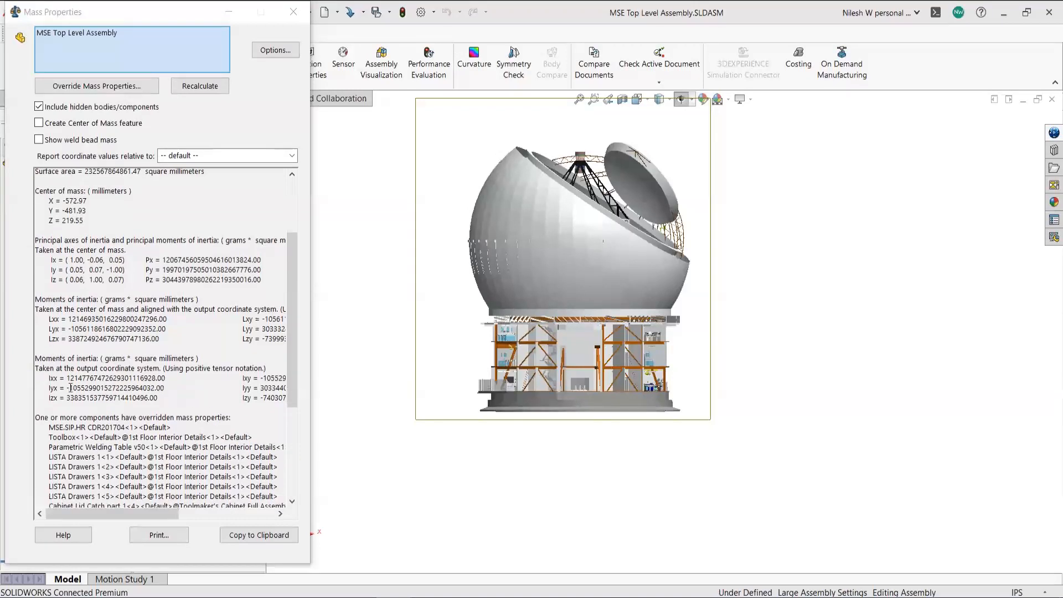
scroll(71, 387, up, 3)
scroll(97, 254, up, 2)
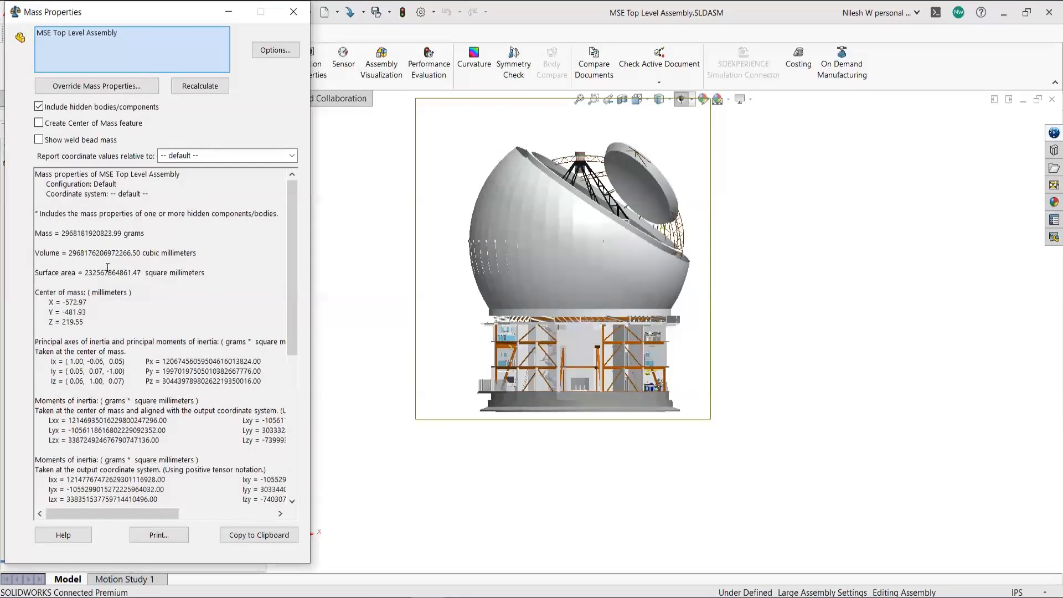
scroll(262, 275, down, 1)
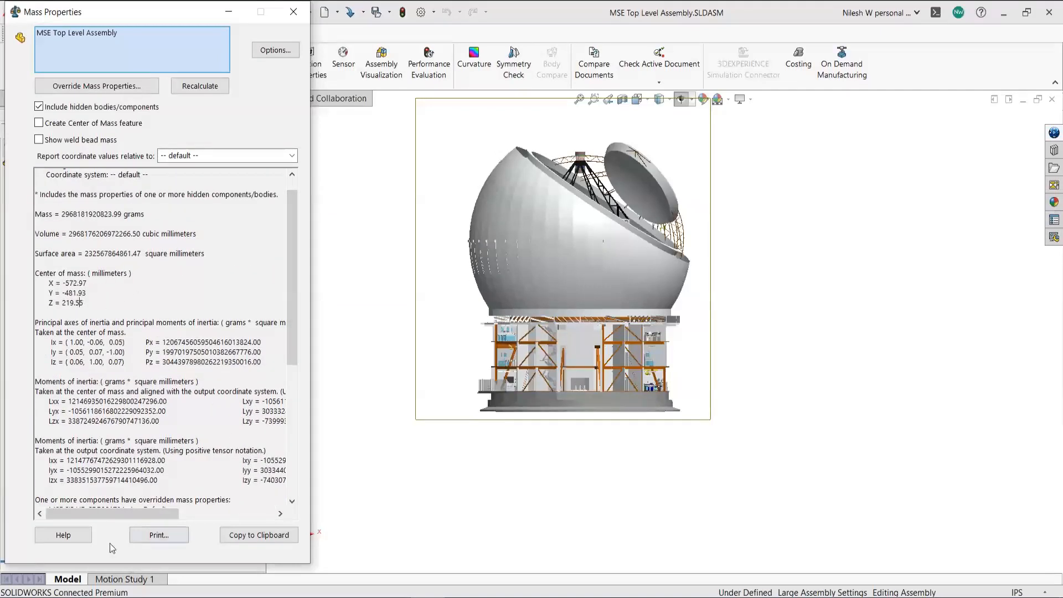
click(294, 12)
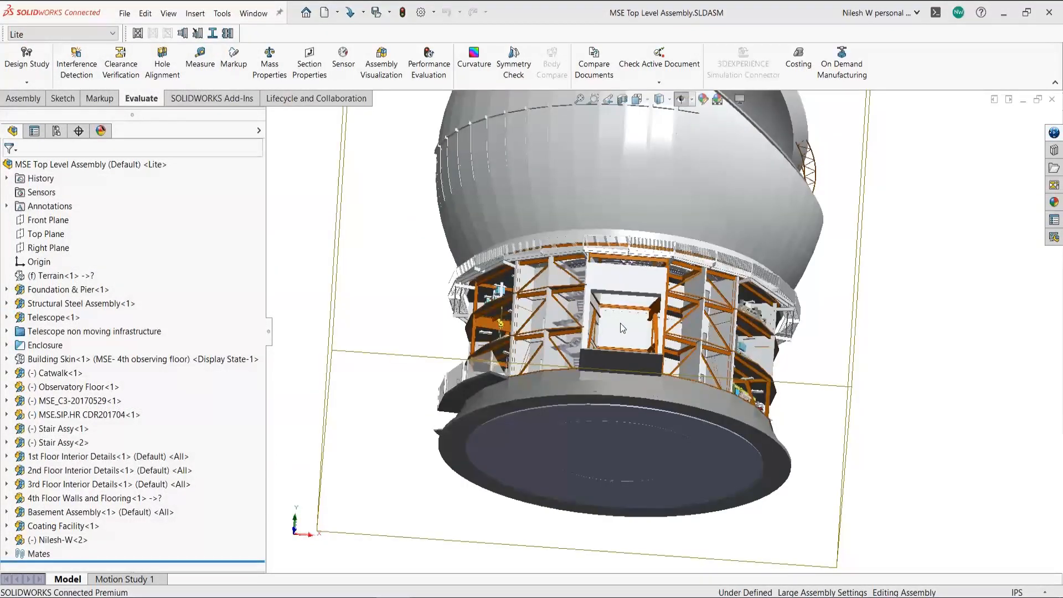
scroll(620, 323, up, 6)
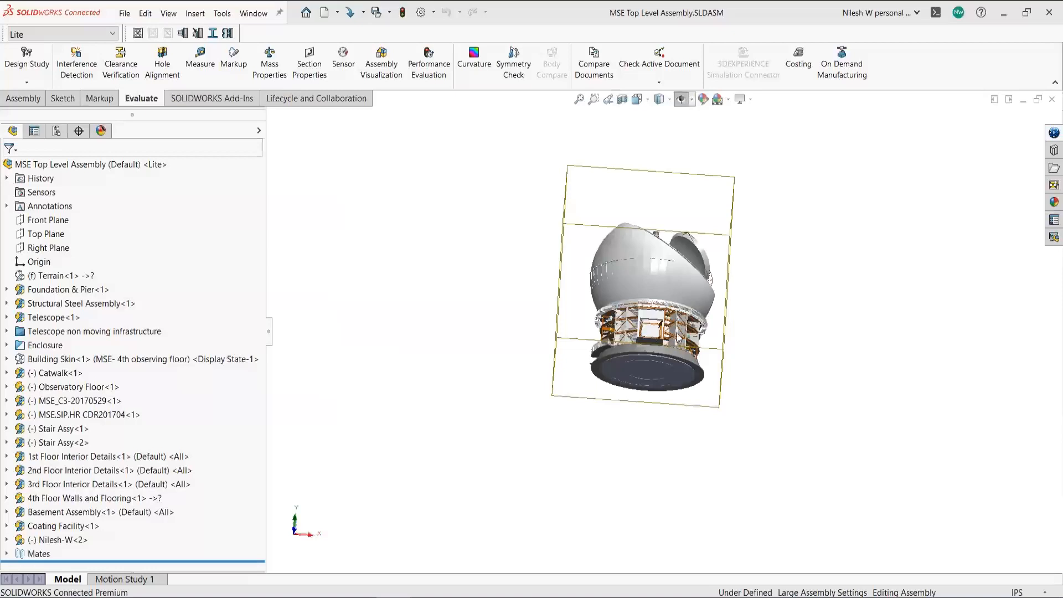
scroll(679, 328, down, 3)
click(202, 66)
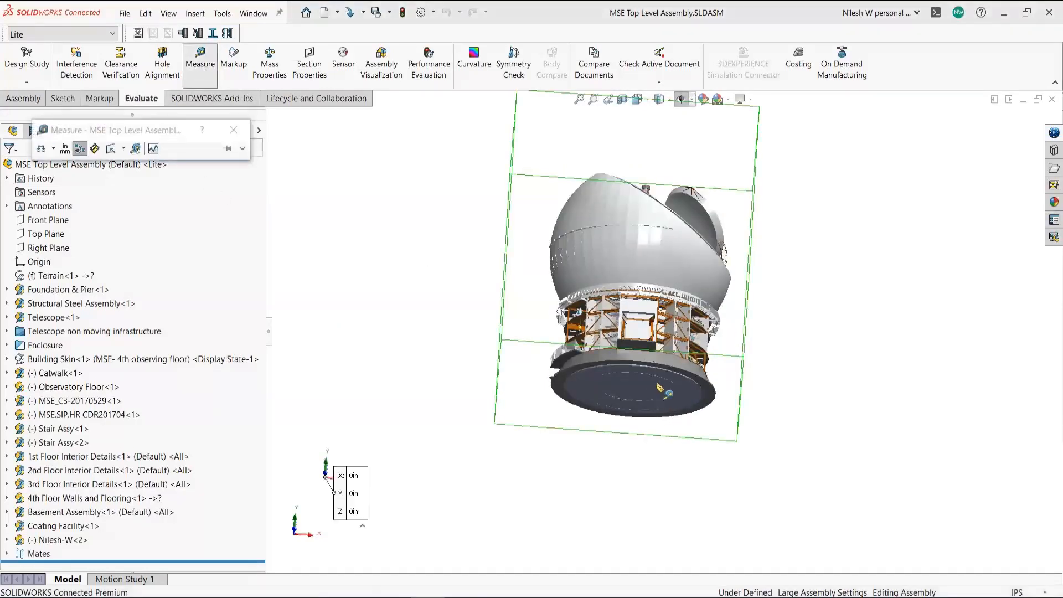
scroll(660, 388, down, 7)
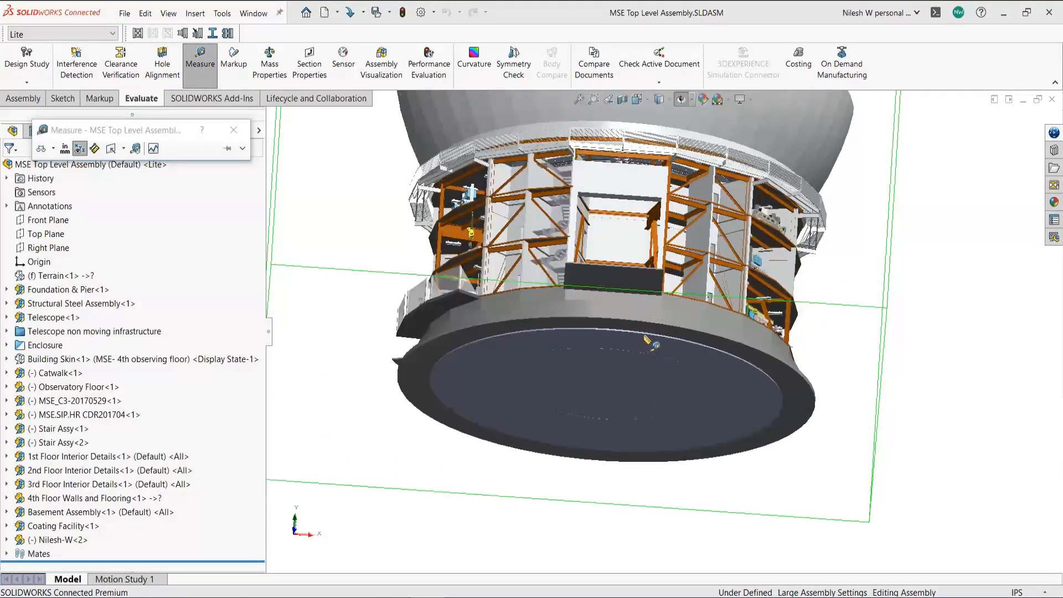
click(646, 334)
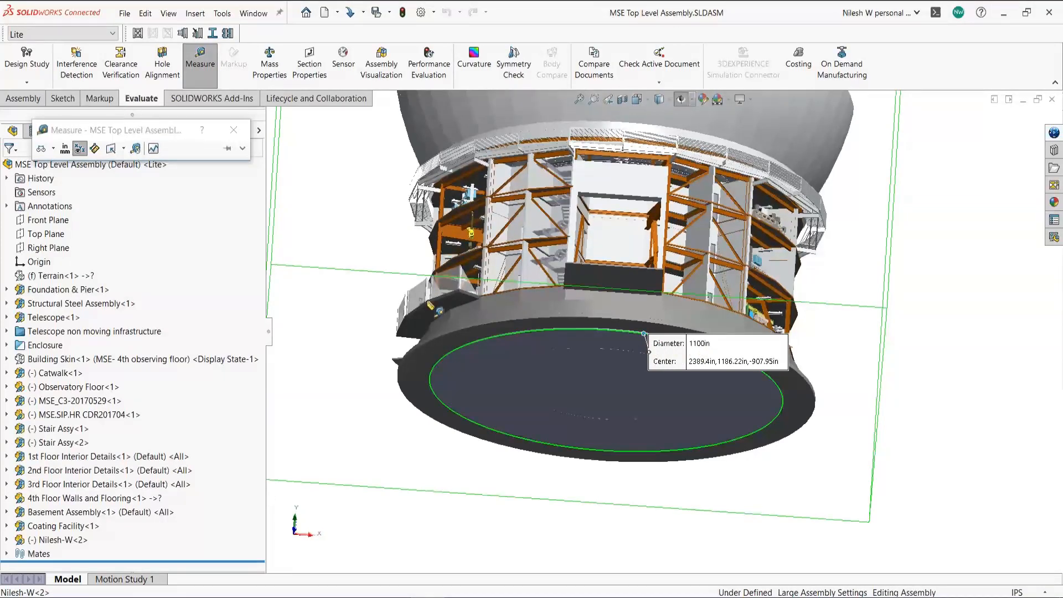
click(239, 134)
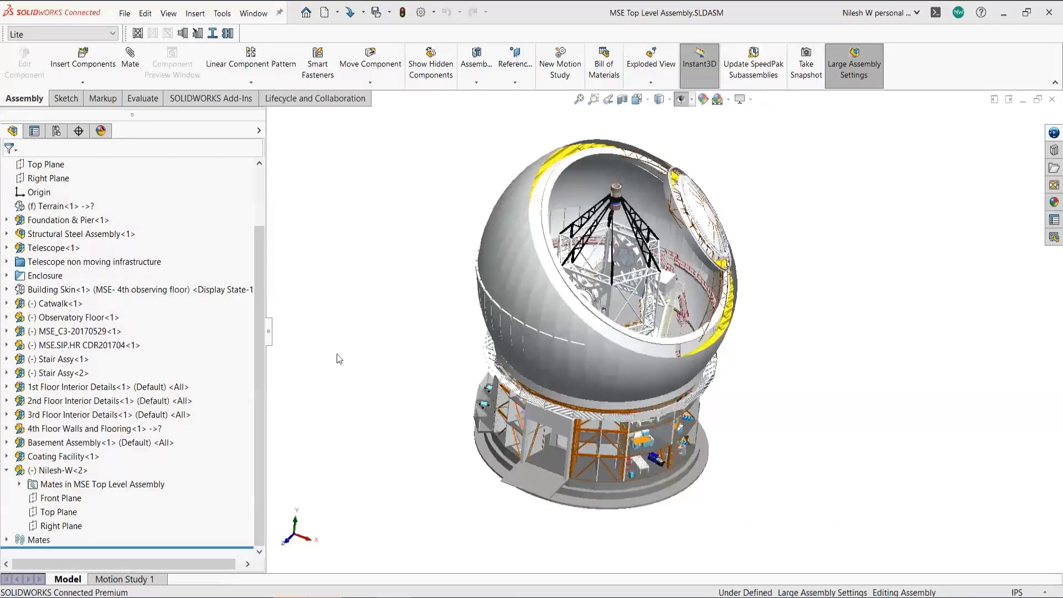
- Edit the Concentric5 mate between the footing edge and the pad face, and accept it
click(19, 485)
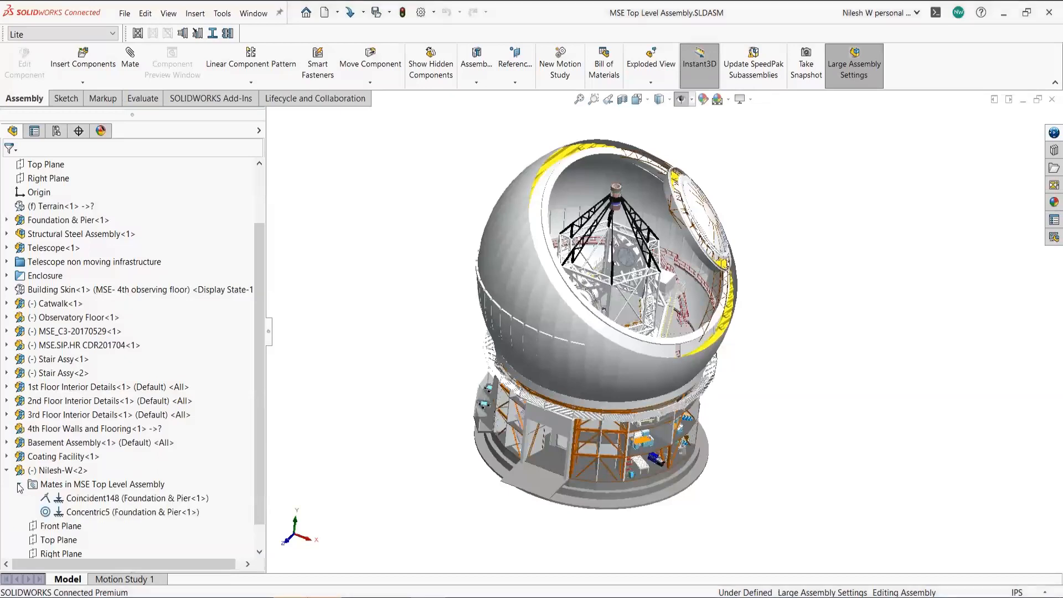
click(94, 512)
right_click(94, 511)
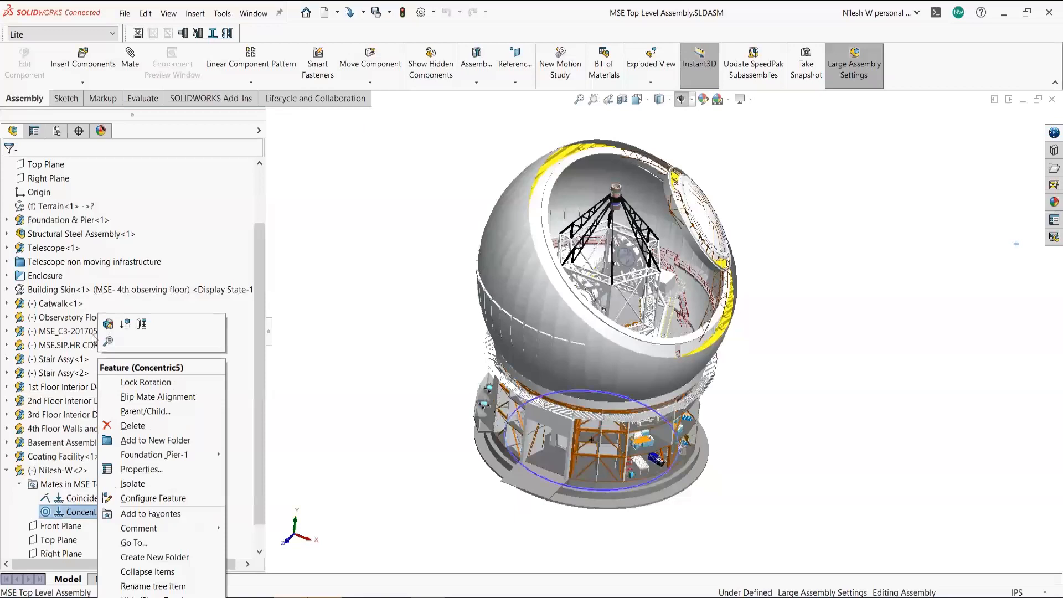
click(107, 326)
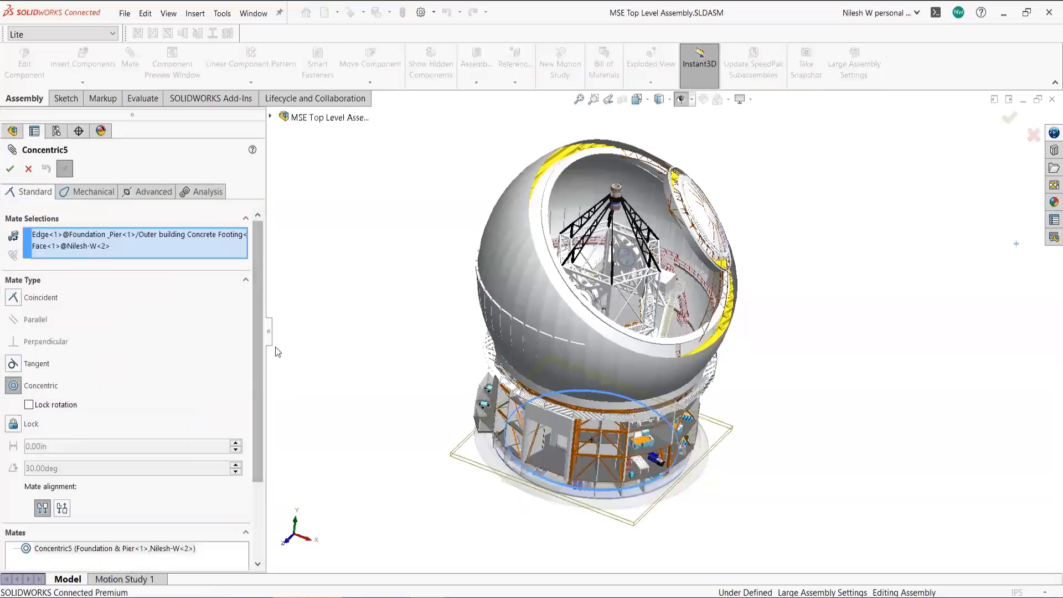
click(107, 235)
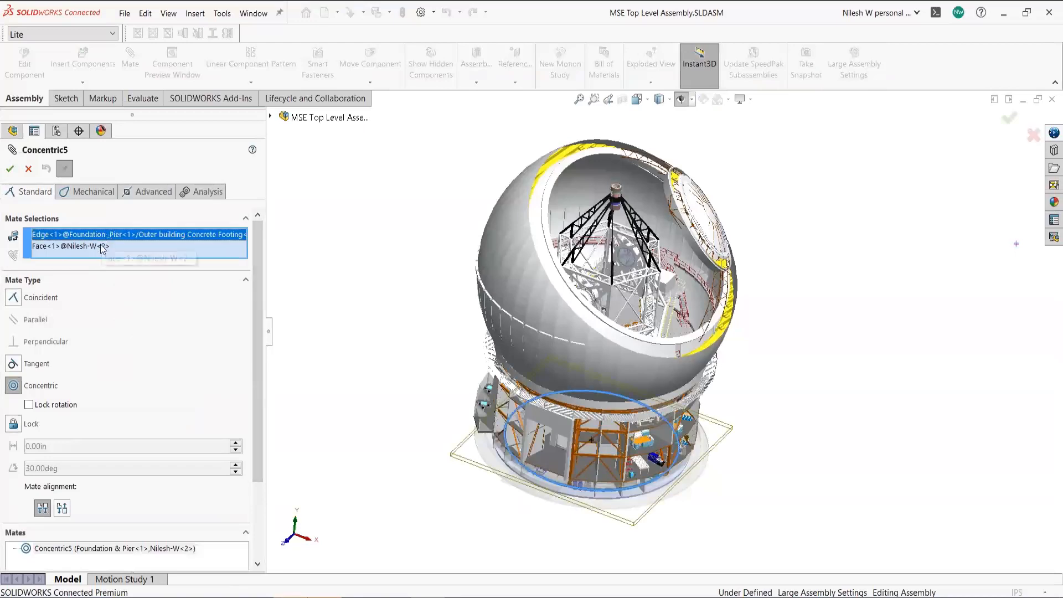
click(102, 248)
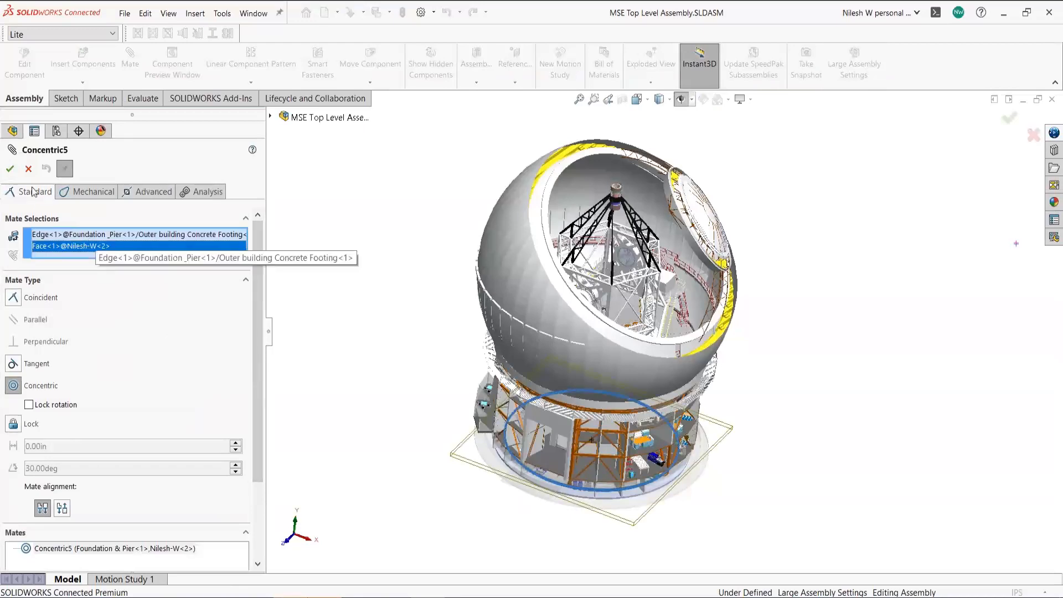
click(9, 170)
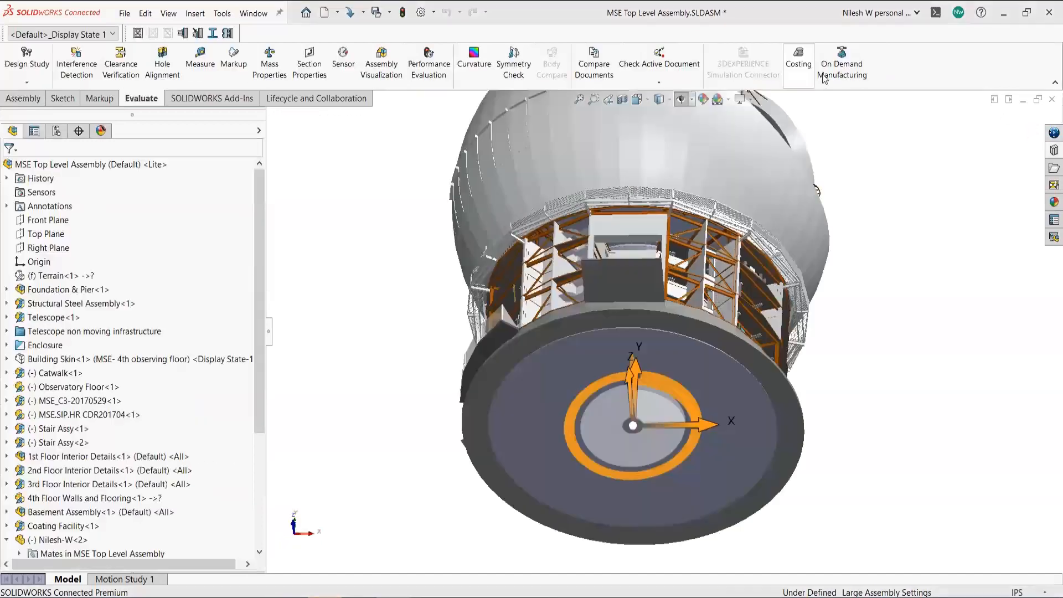
- Browse Toolbox > Jig Bushings > All Jig Bushings in the Design Library
click(1053, 150)
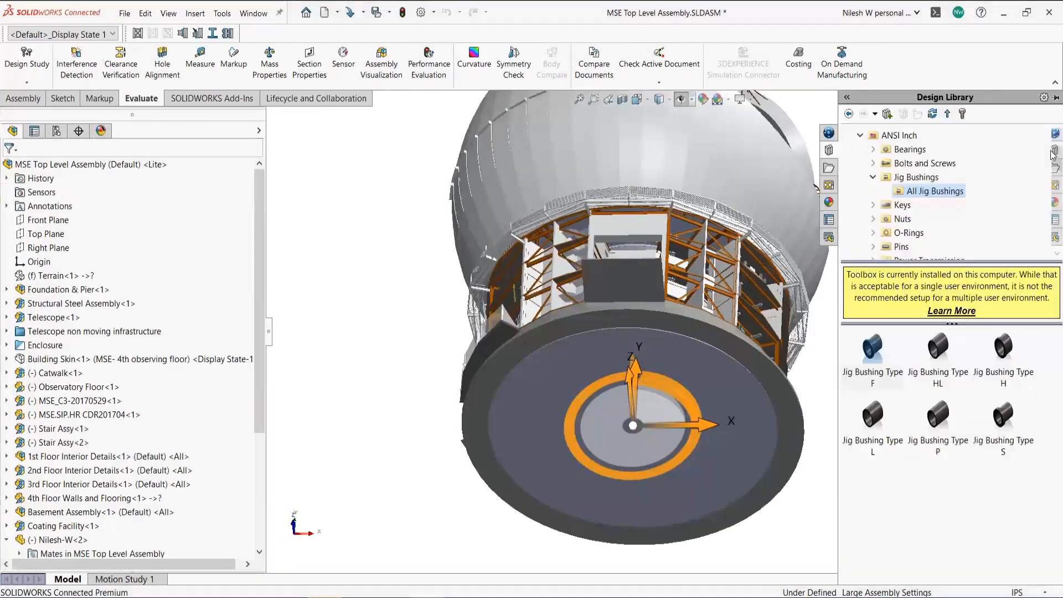
scroll(876, 142, up, 1)
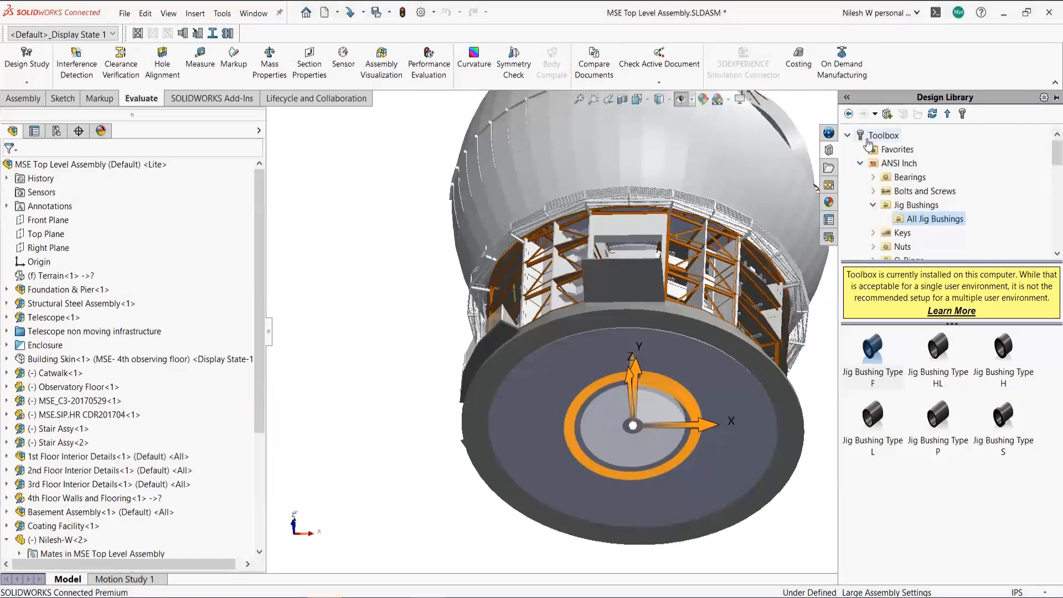
click(875, 141)
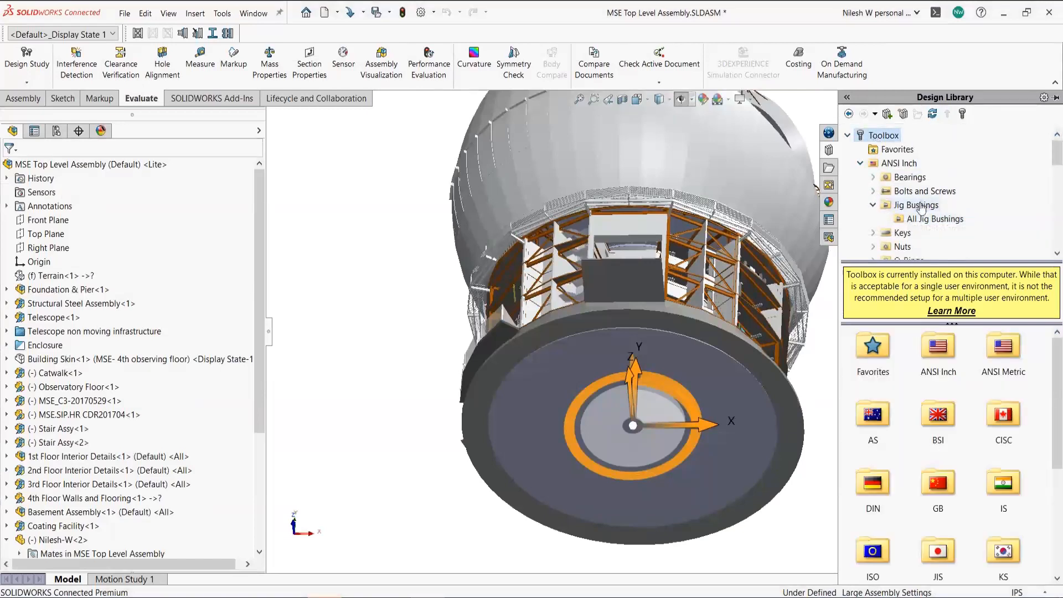
click(914, 206)
click(872, 206)
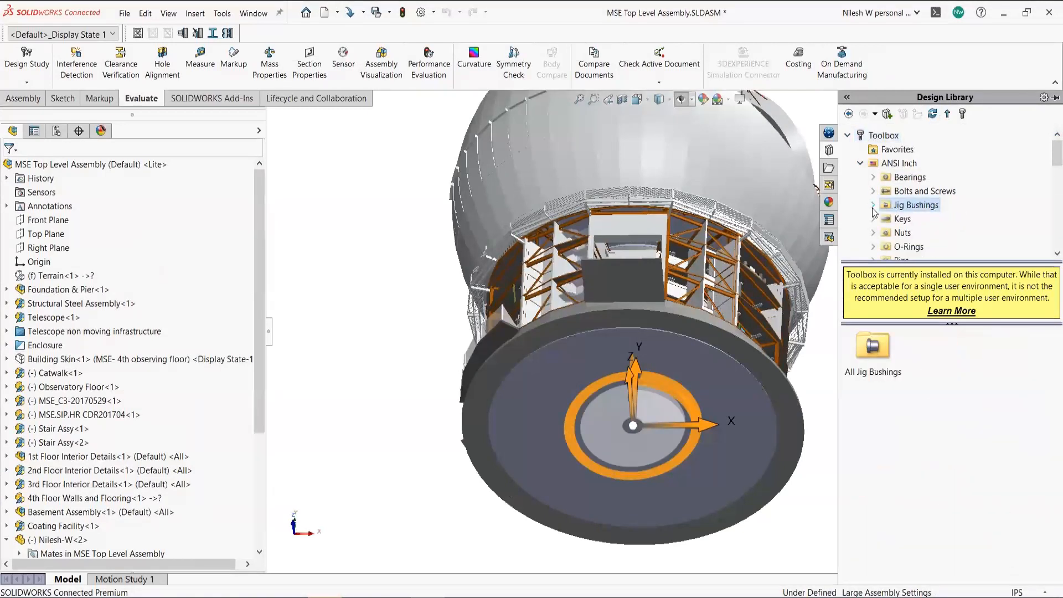
click(873, 205)
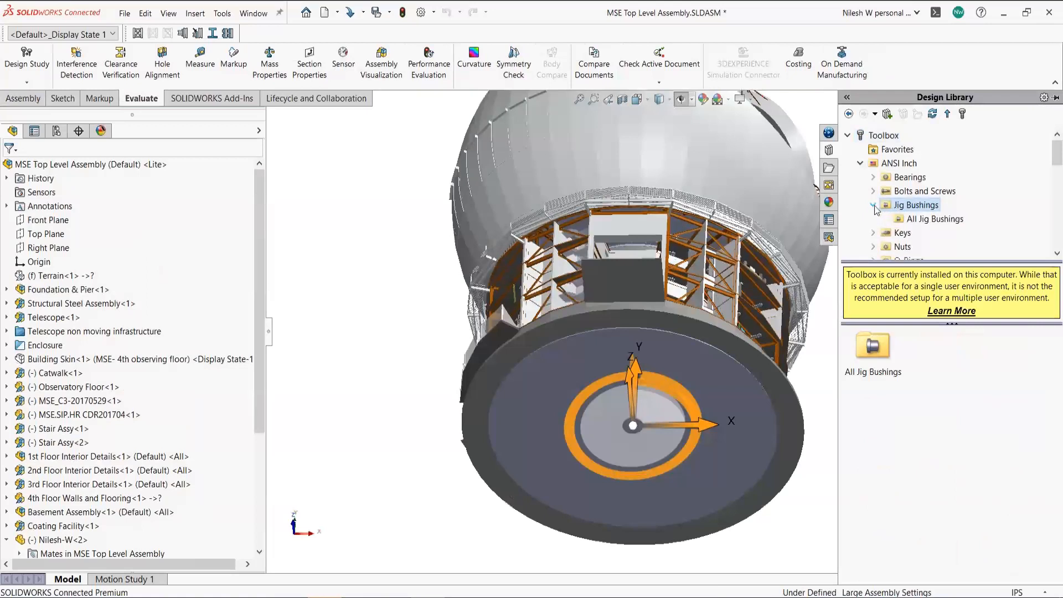
click(918, 220)
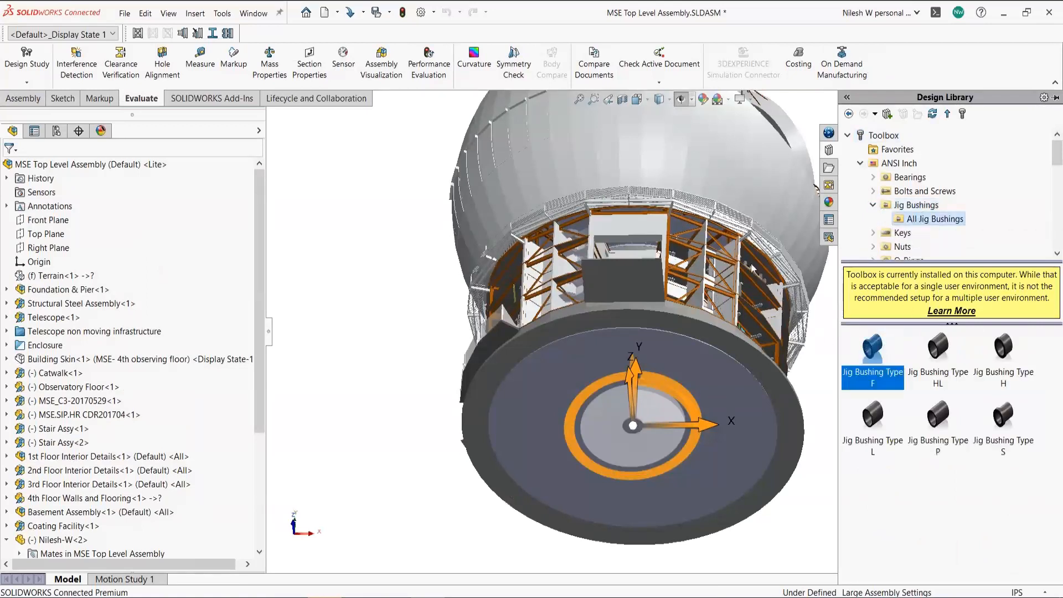
- Zoom out and orbit to view the whole observatory with the Assembly commands shown
scroll(679, 301, up, 6)
mouse_move(647, 289)
middle_down()
mouse_move(631, 346)
mouse_move(663, 294)
middle_up()
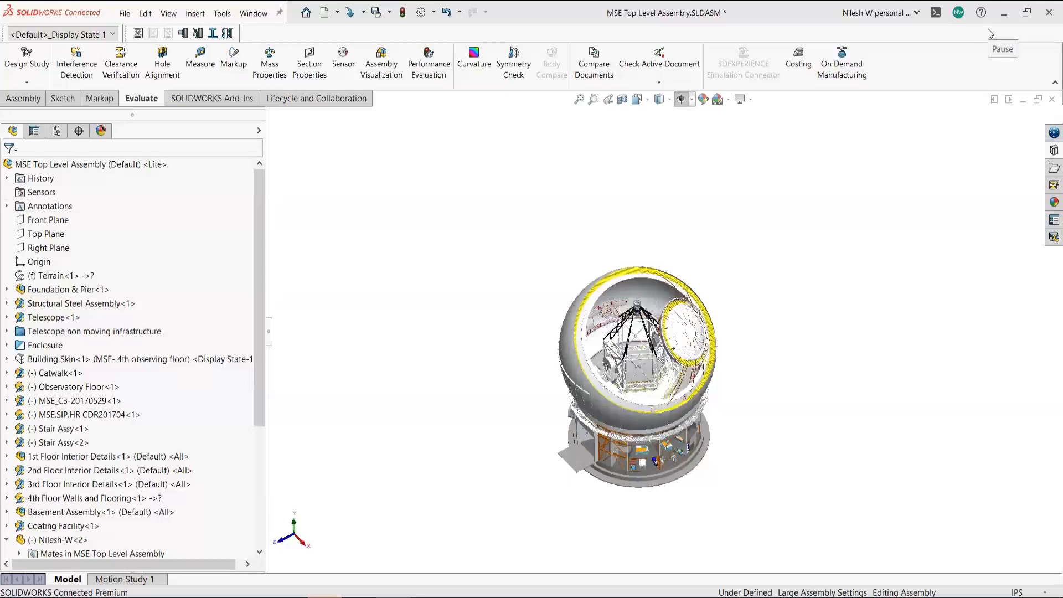
click(21, 98)
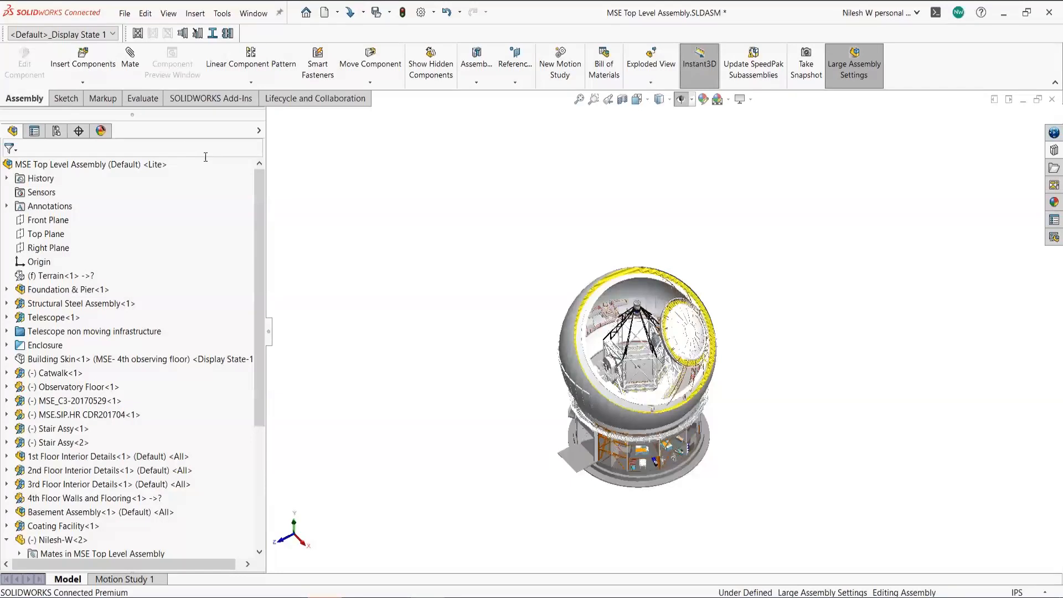
- Start and cancel a Linear Component Pattern, check Assembly Features, then show the Evaluate tools
click(271, 72)
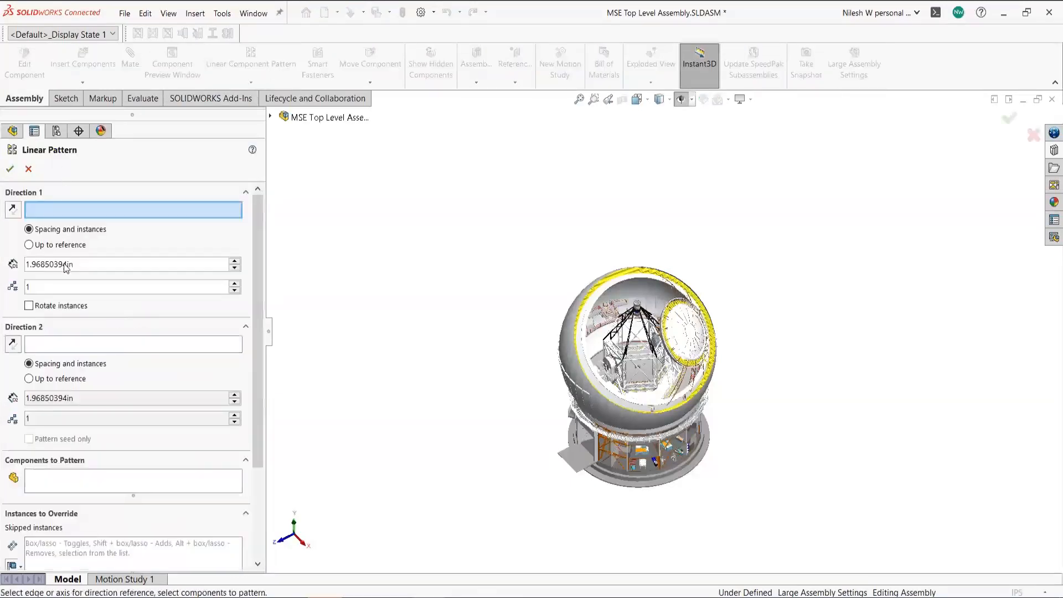
click(28, 168)
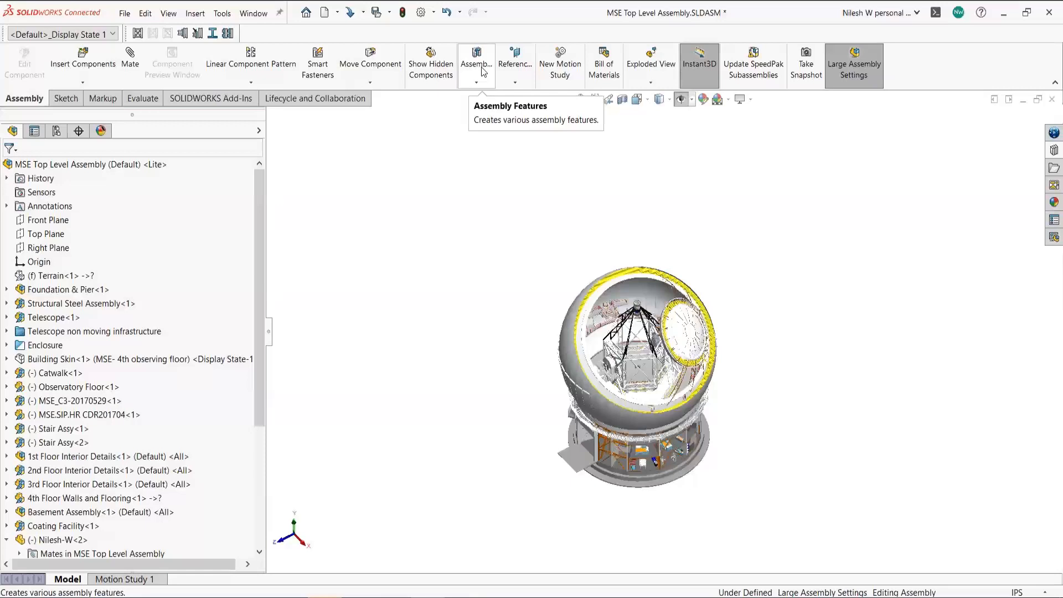
click(477, 84)
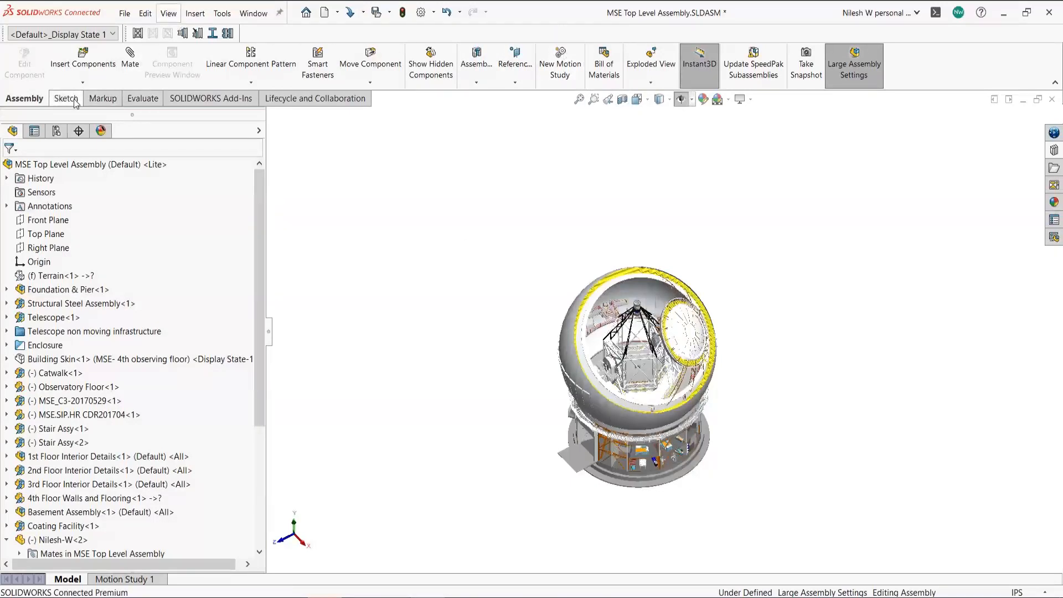
click(132, 102)
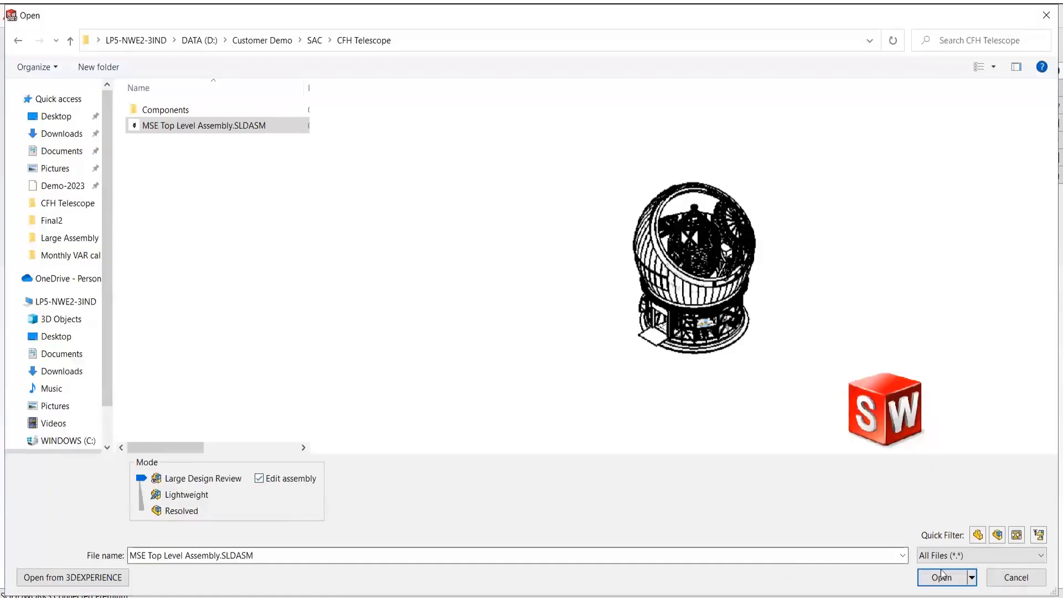
- Open MSE Top Level Assembly.SLDASM in Large Design Review mode
click(944, 576)
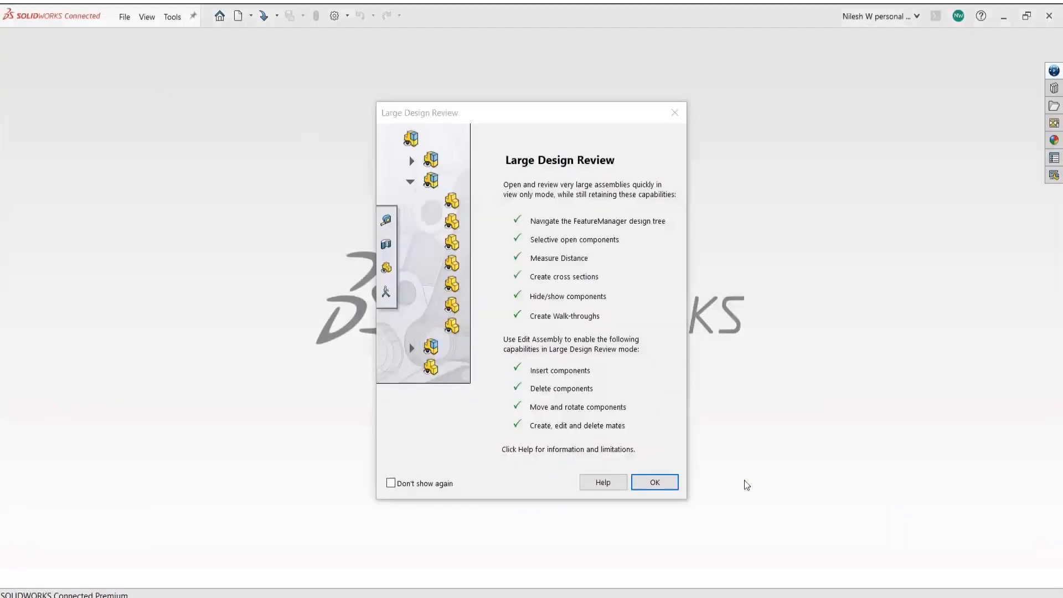
- Dismiss the Large Design Review notice and select Outer building Concrete Footing-1 in the model and tree
click(654, 484)
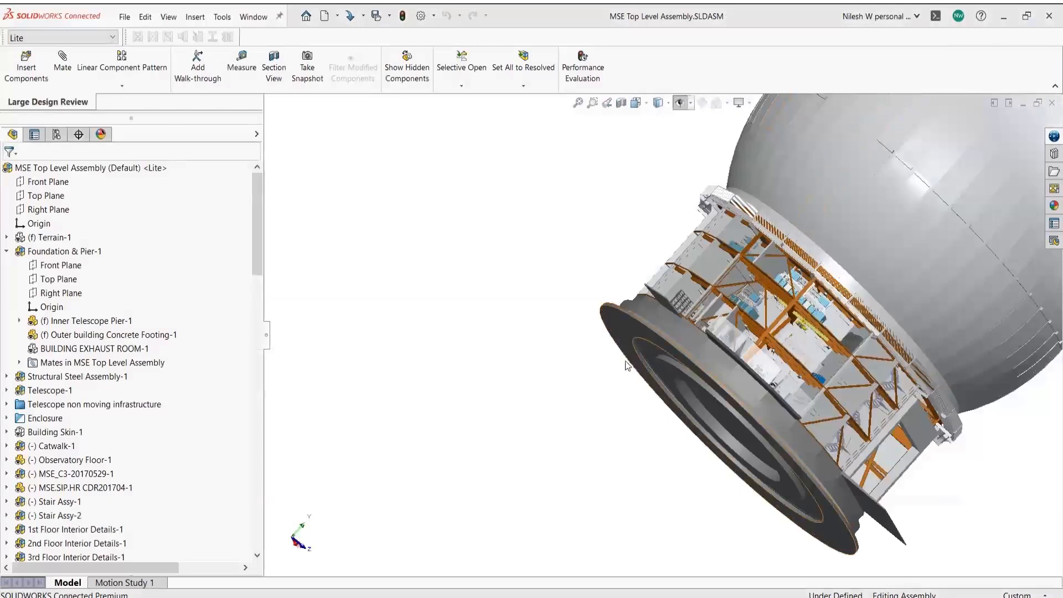
scroll(645, 334, down, 3)
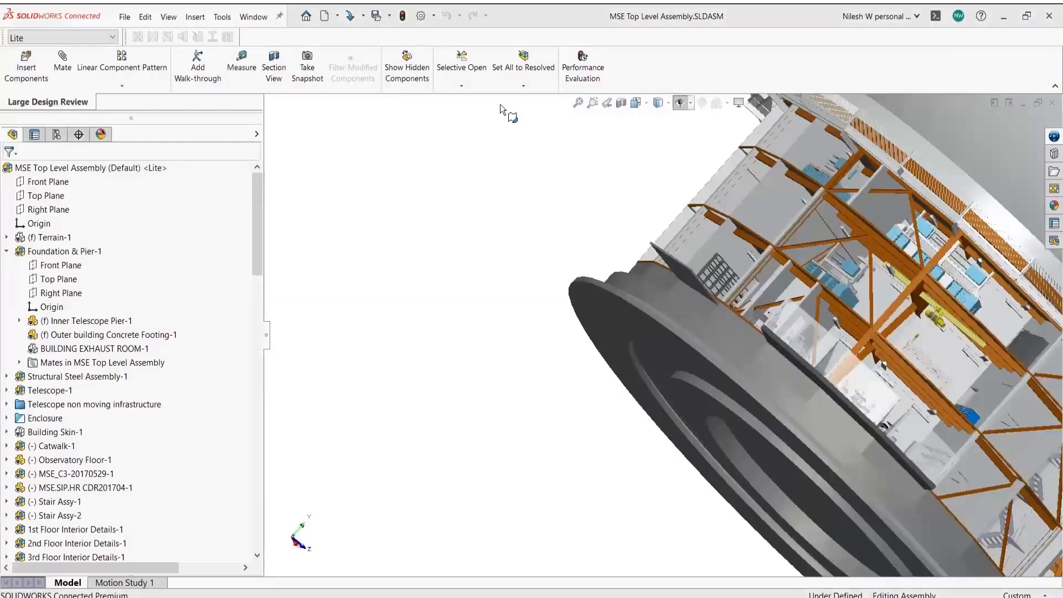
click(603, 316)
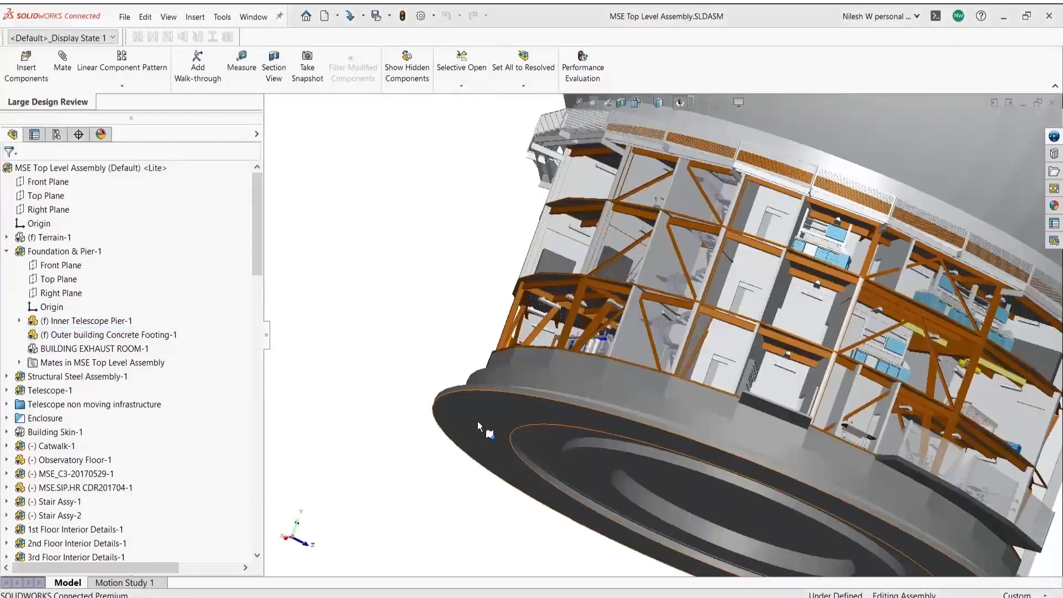
click(477, 421)
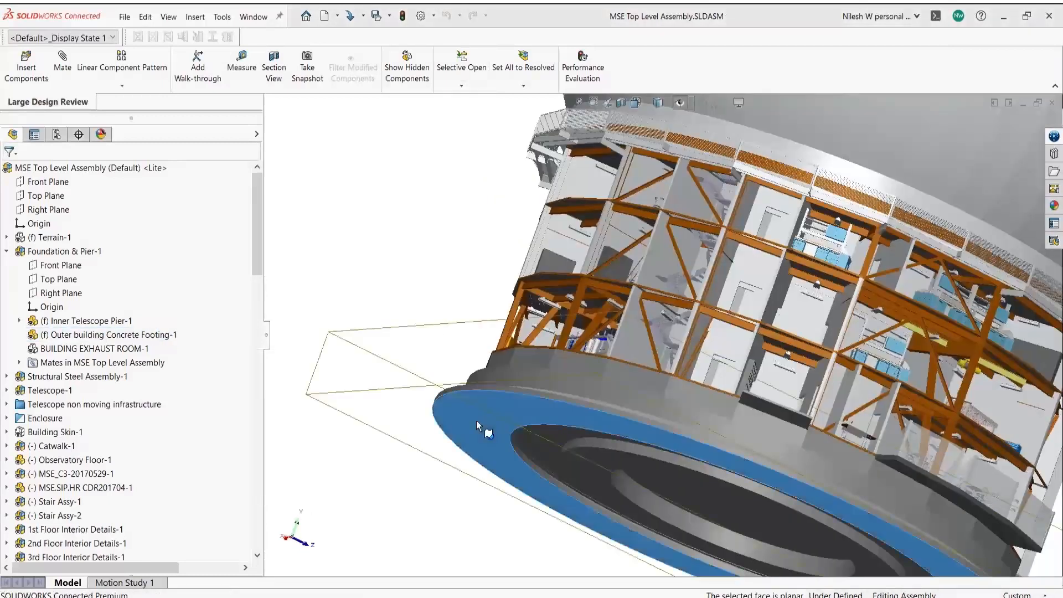
right_click(157, 340)
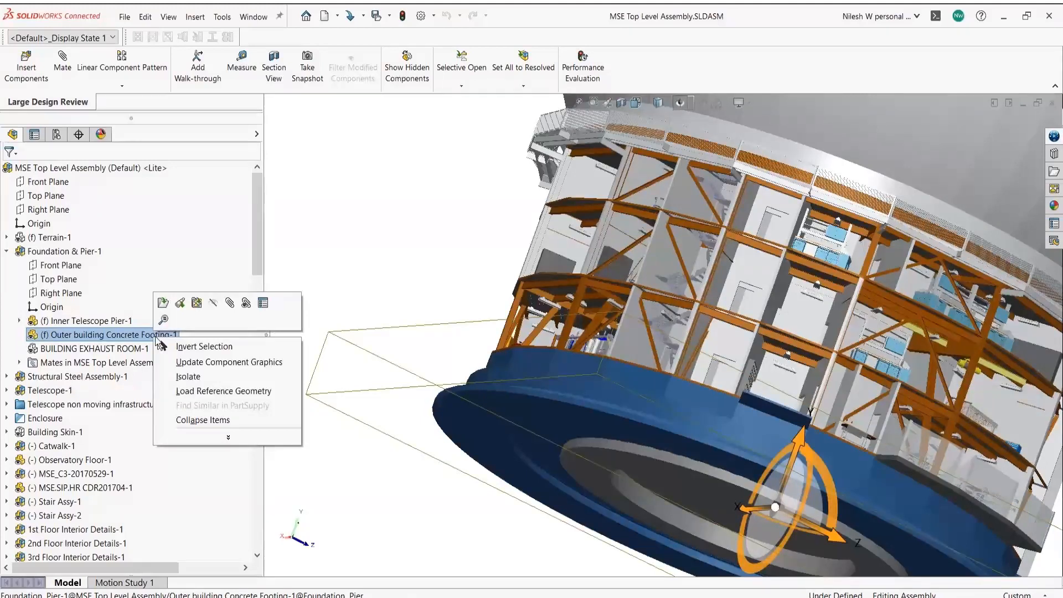
- Open the Outer building Concrete Footing part alone and select Sketch3 under the Outter Ring
click(163, 304)
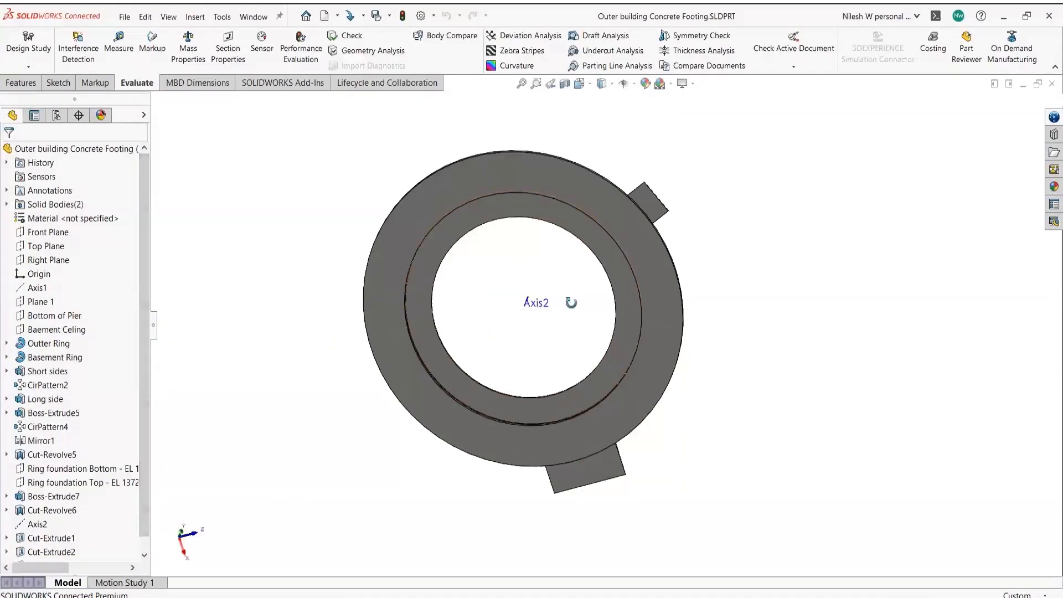
middle_drag(570, 303, 482, 300)
scroll(407, 295, down, 1)
scroll(462, 302, up, 2)
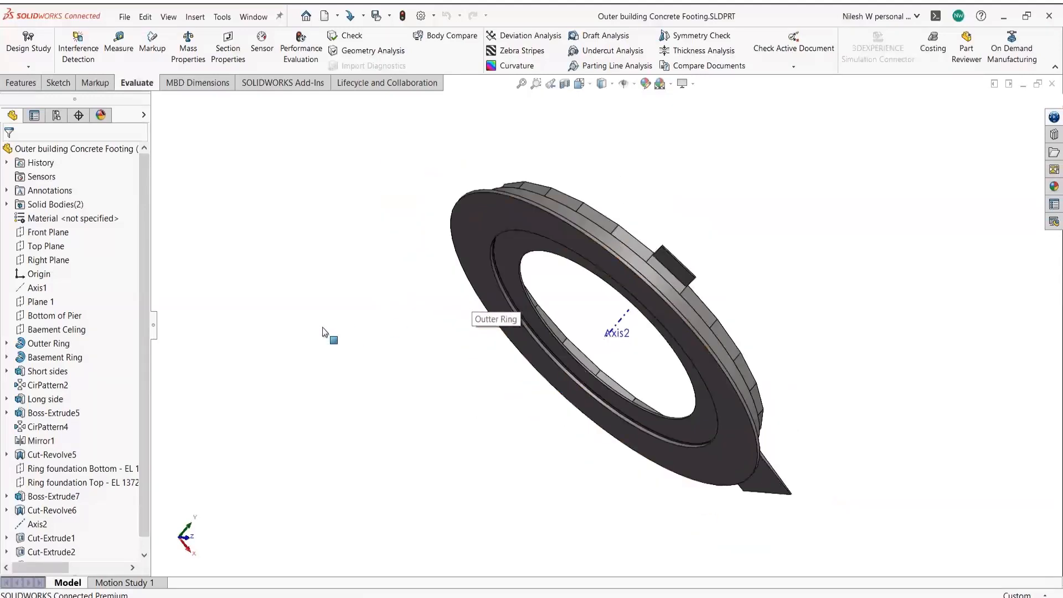
scroll(563, 334, down, 3)
scroll(497, 367, down, 3)
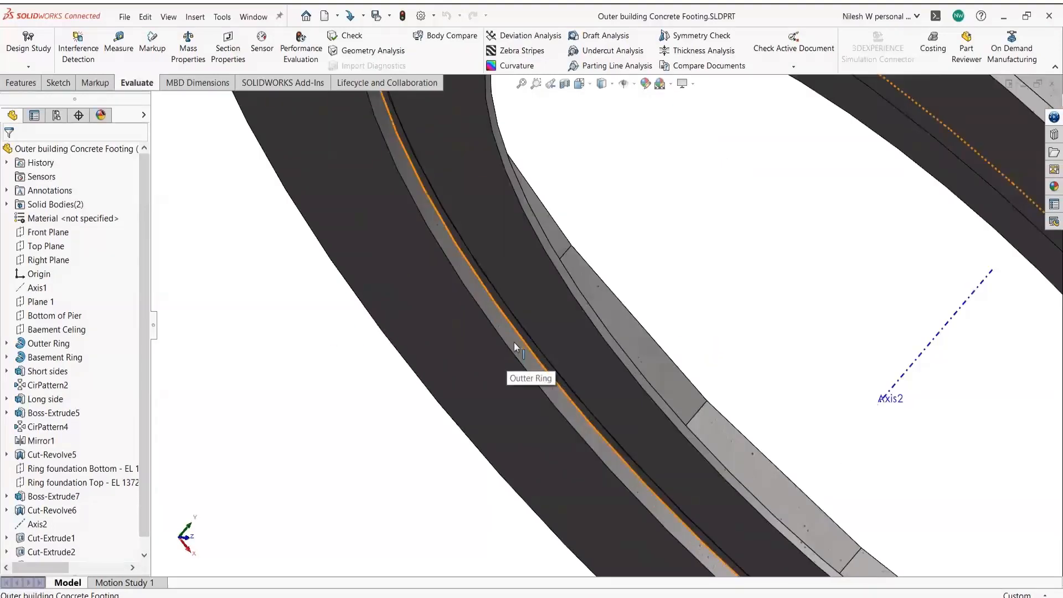
click(509, 373)
click(7, 343)
click(54, 357)
click(55, 333)
- Set the document units to IPS
scroll(484, 318, up, 12)
scroll(732, 350, down, 10)
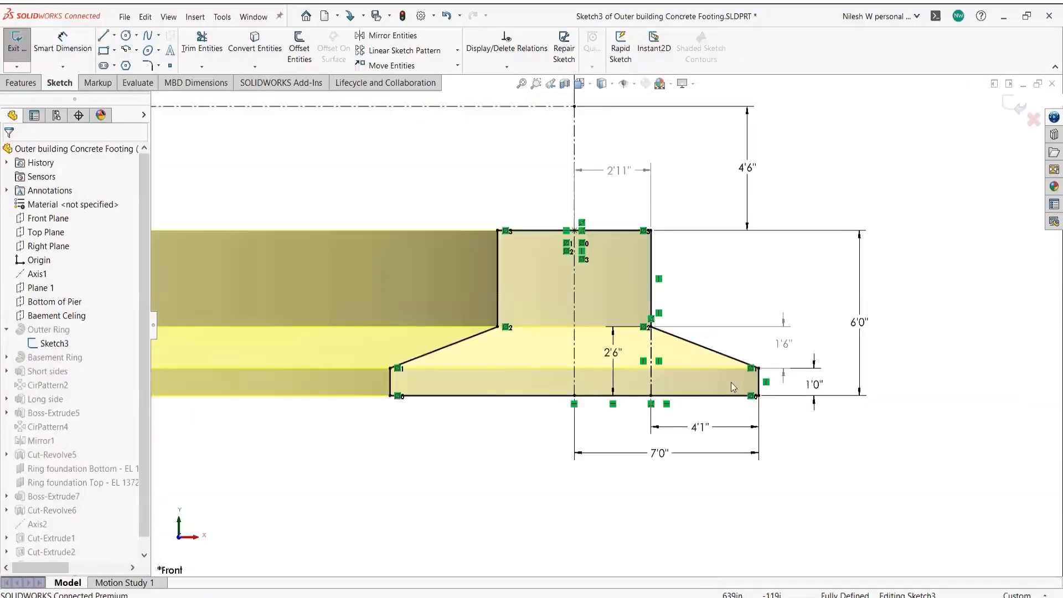
scroll(725, 446, down, 3)
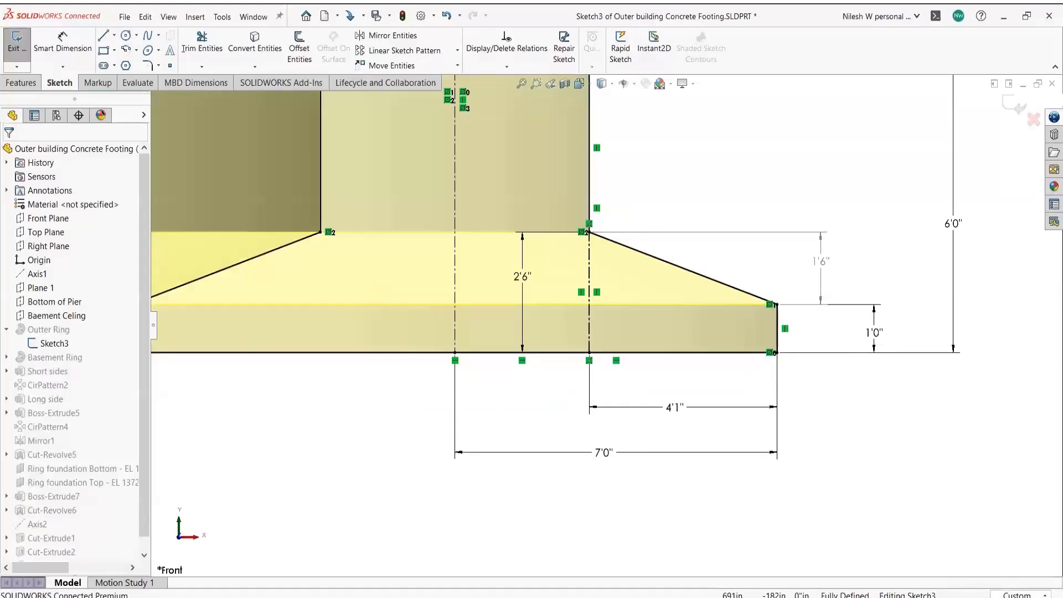
click(1017, 595)
click(944, 543)
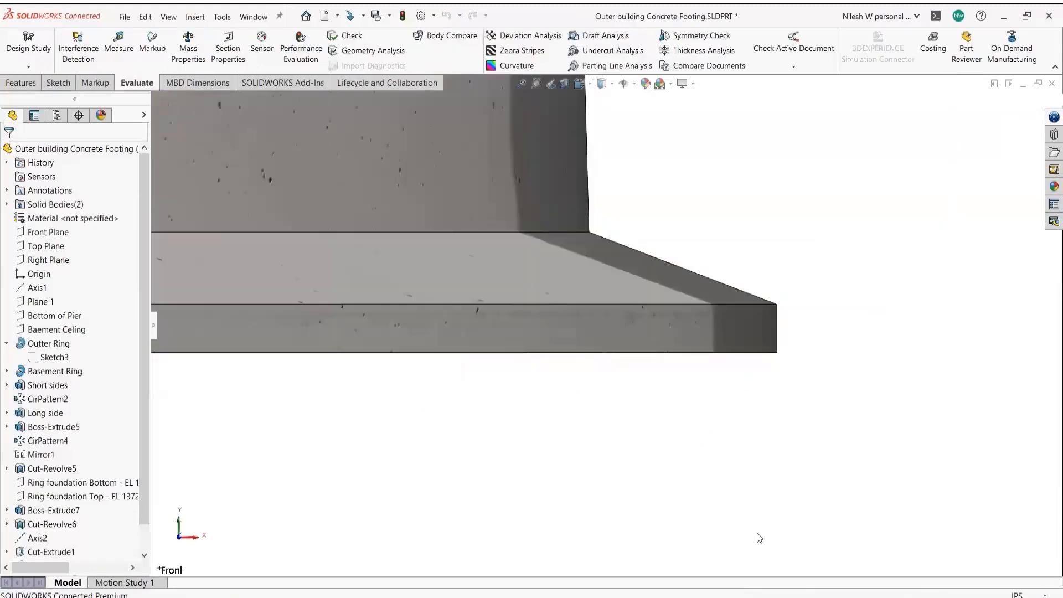
- Edit Sketch3, change the 49" base dimension to 50", and rebuild the footing
right_click(50, 352)
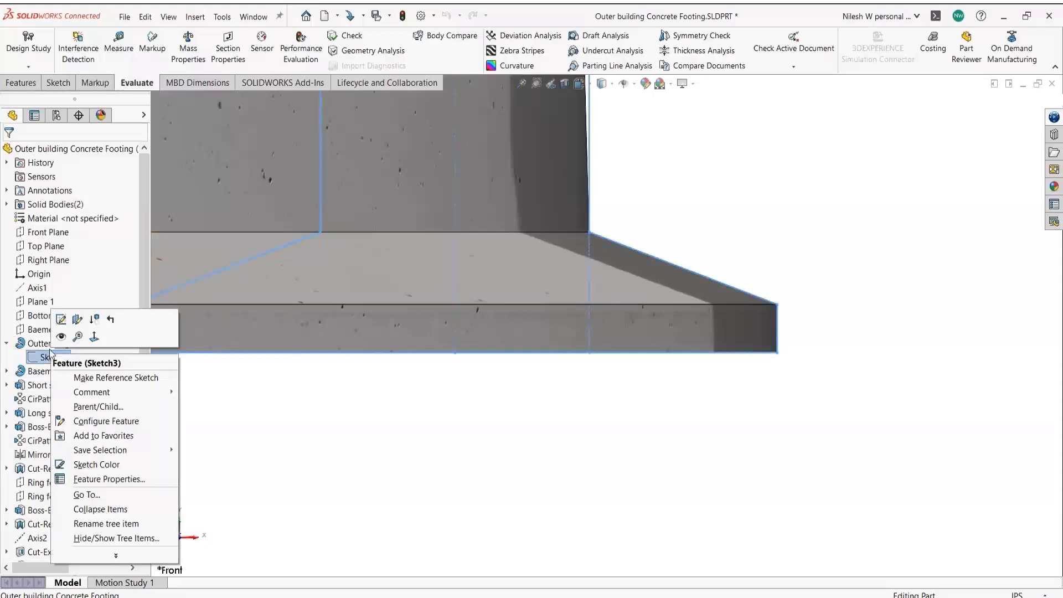
click(61, 319)
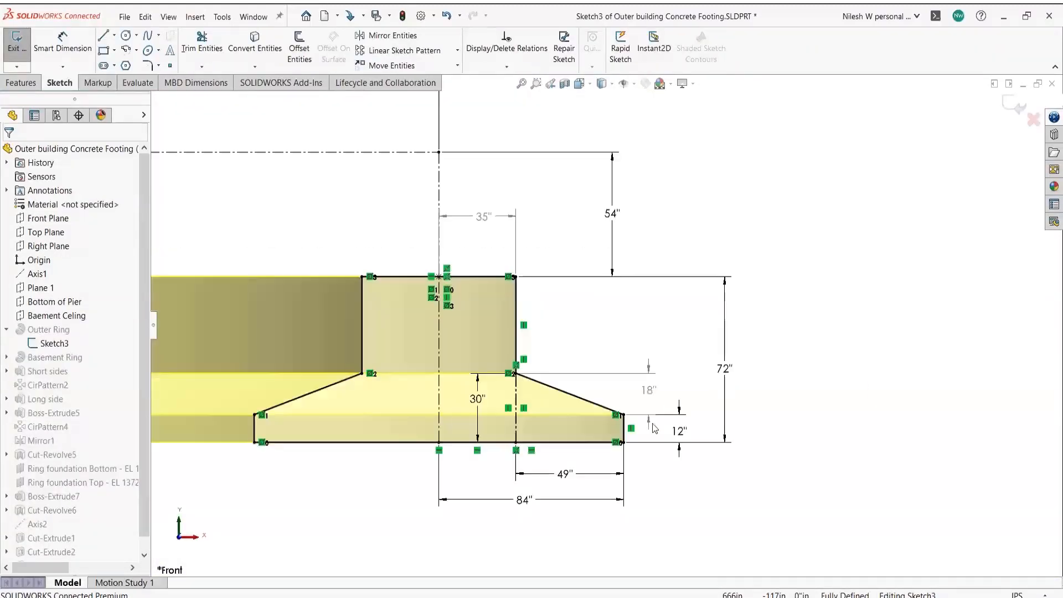
double_click(565, 473)
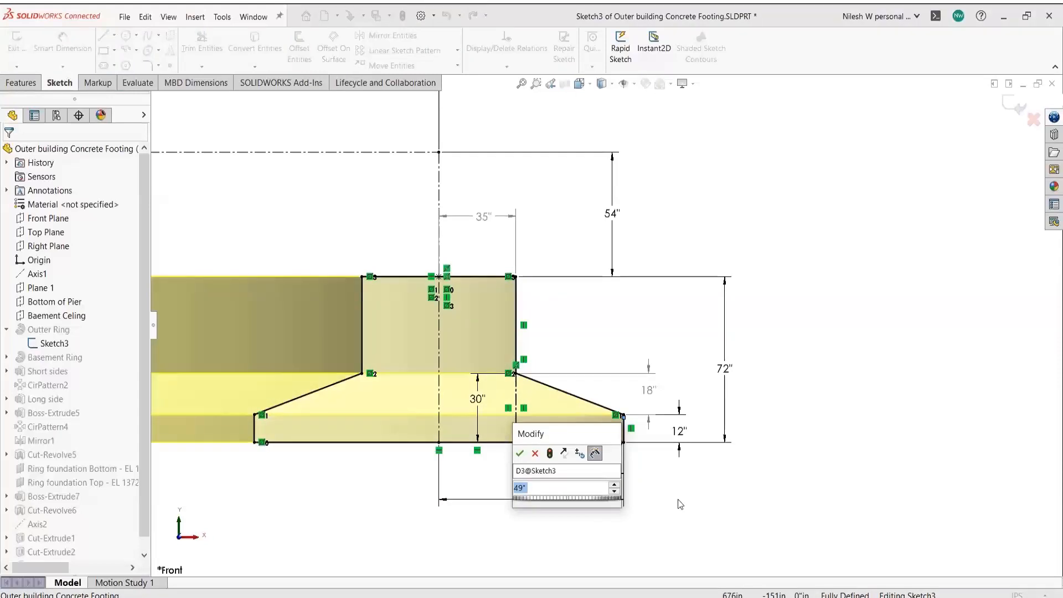
text(50)
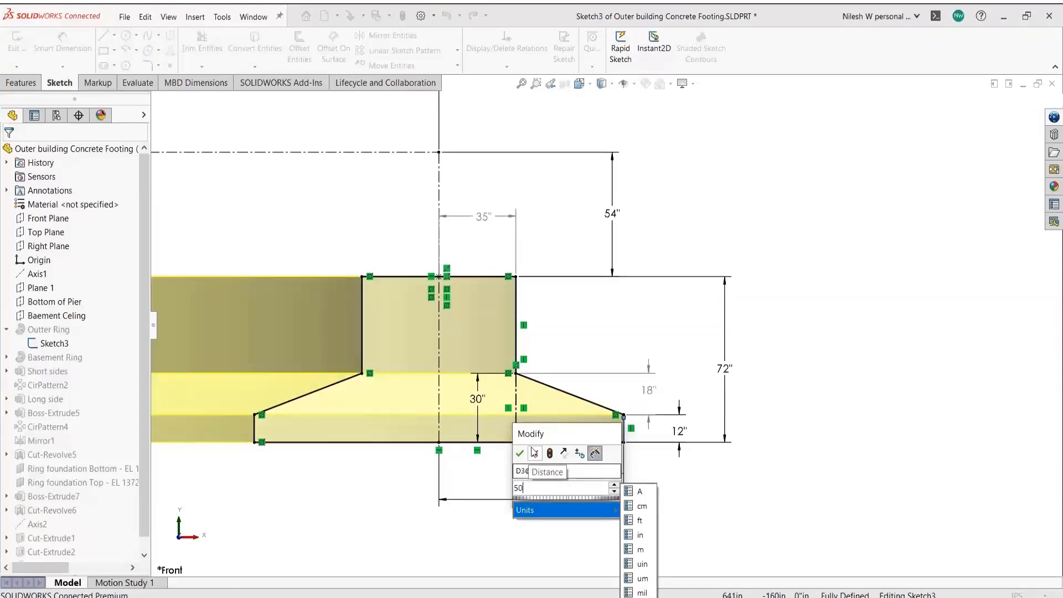
click(520, 453)
click(737, 399)
scroll(742, 381, up, 4)
click(1012, 113)
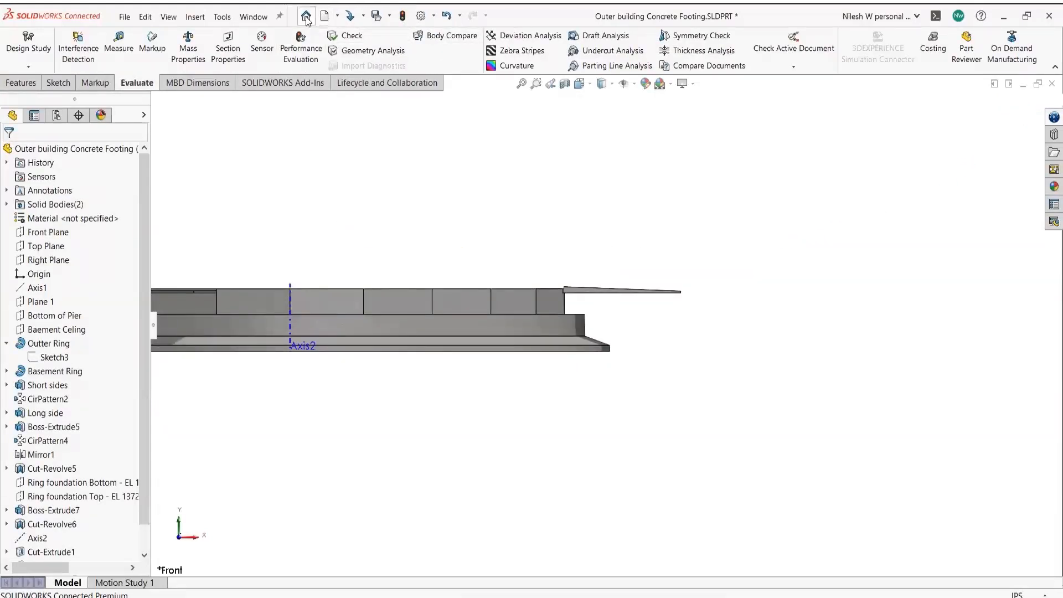
- Save the footing part, accept the Large Design Review update, close it, and dismiss the subassembly warning
click(124, 16)
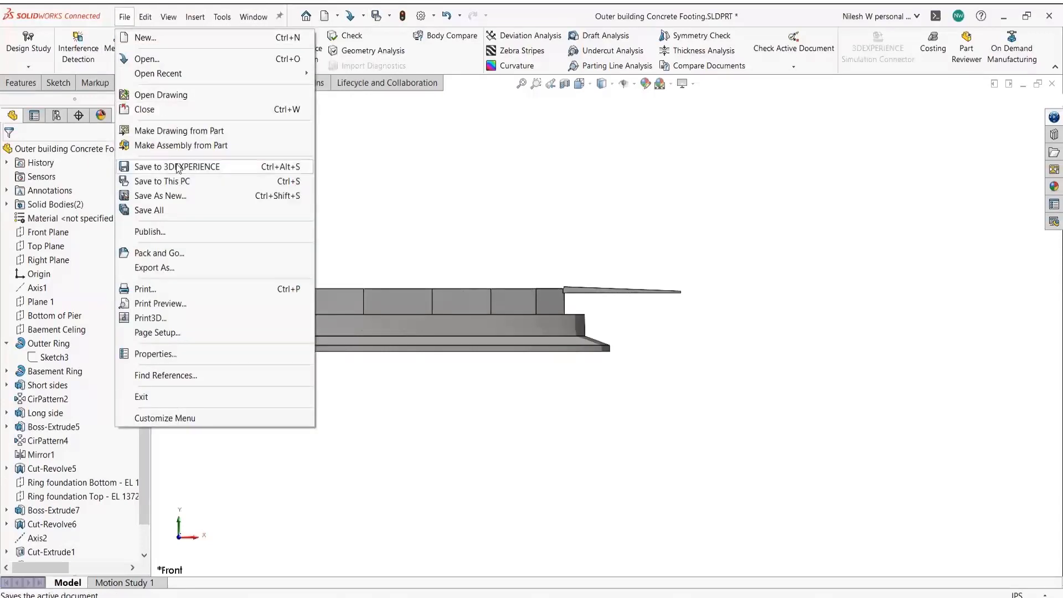
click(178, 183)
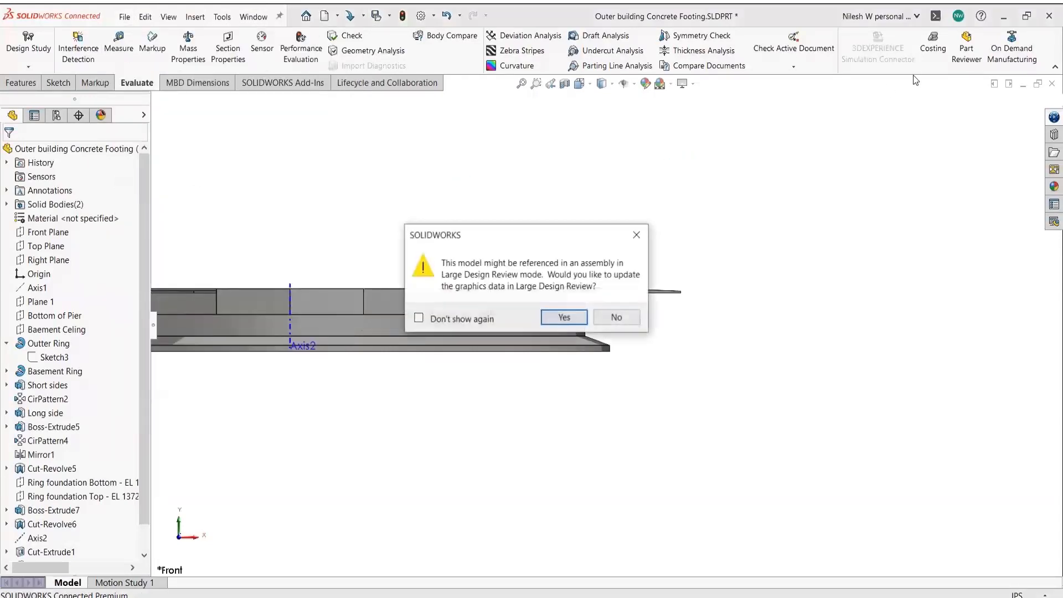
click(556, 320)
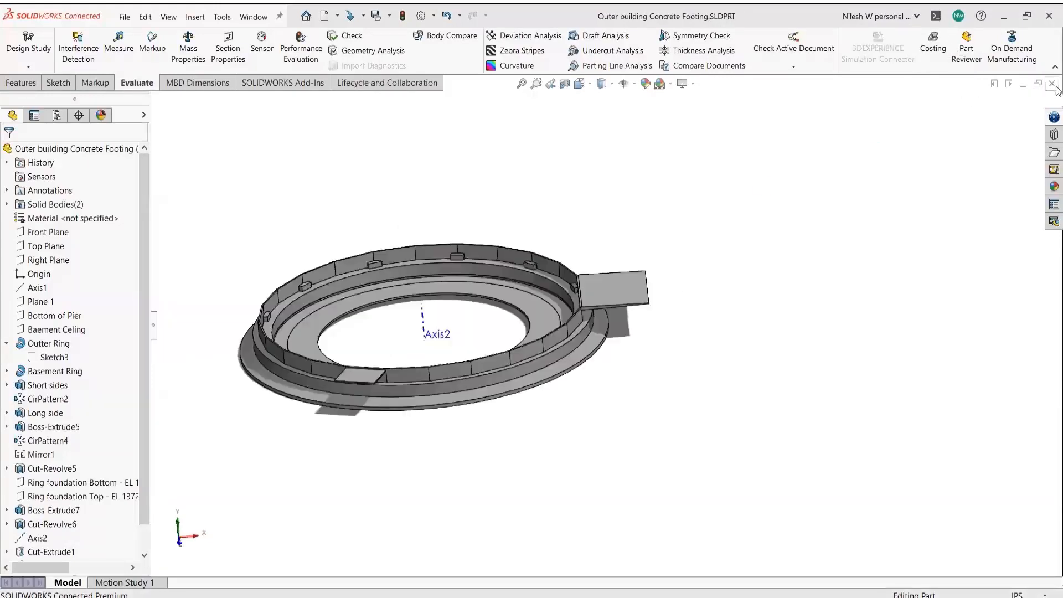
click(1052, 85)
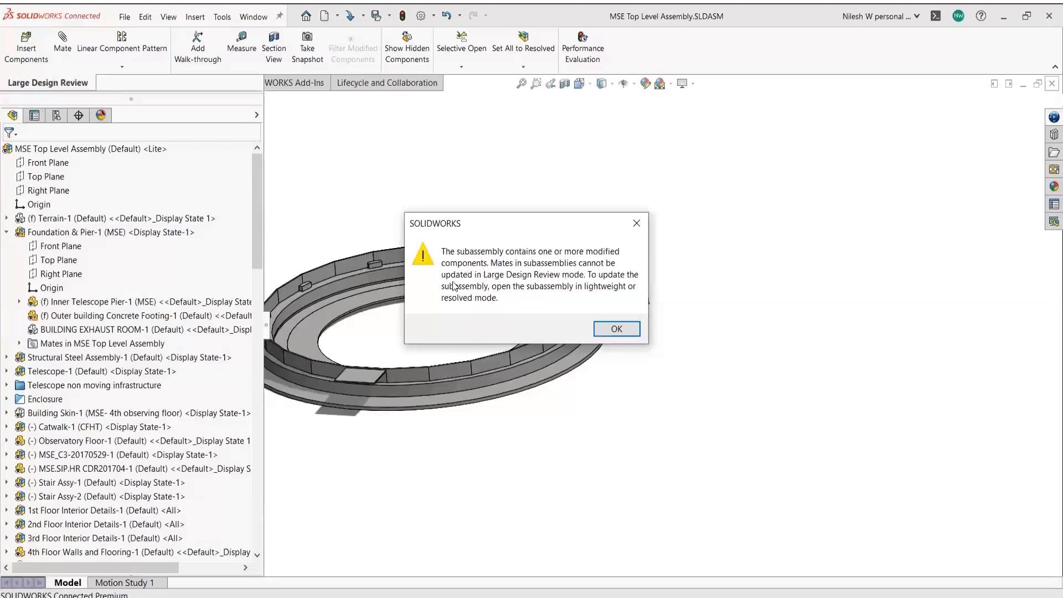
click(614, 328)
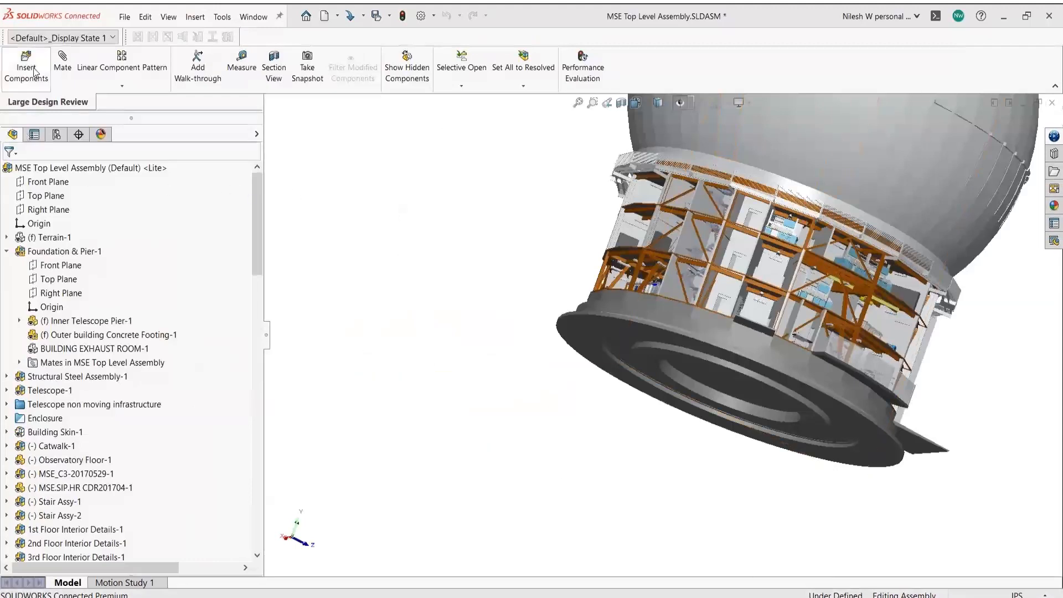
- Insert the disc-shaped Nilesh-W pad part beneath the footing and begin a mate on its face
click(34, 81)
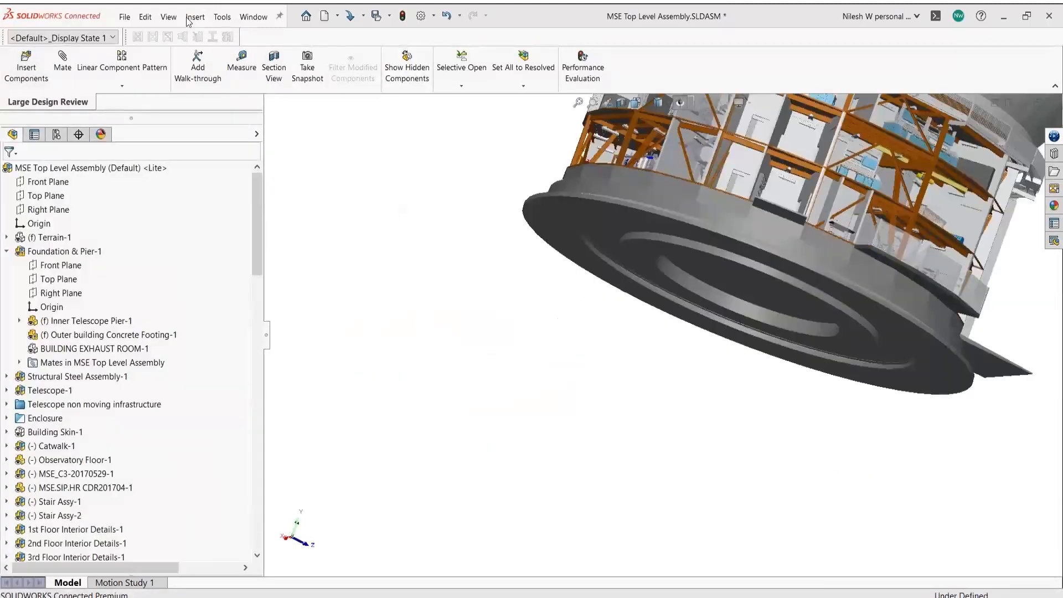
click(26, 67)
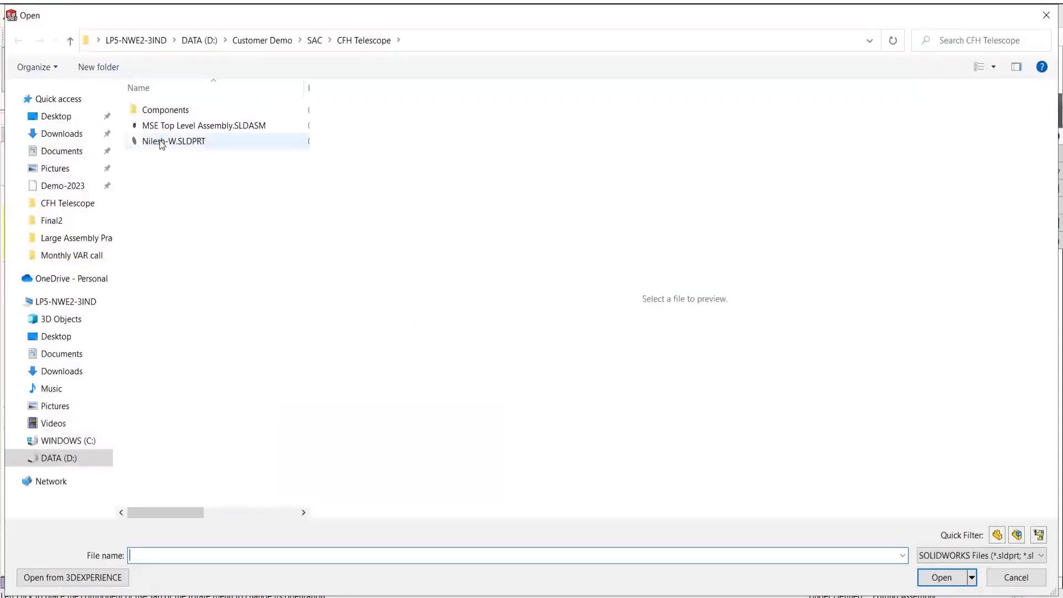
click(161, 141)
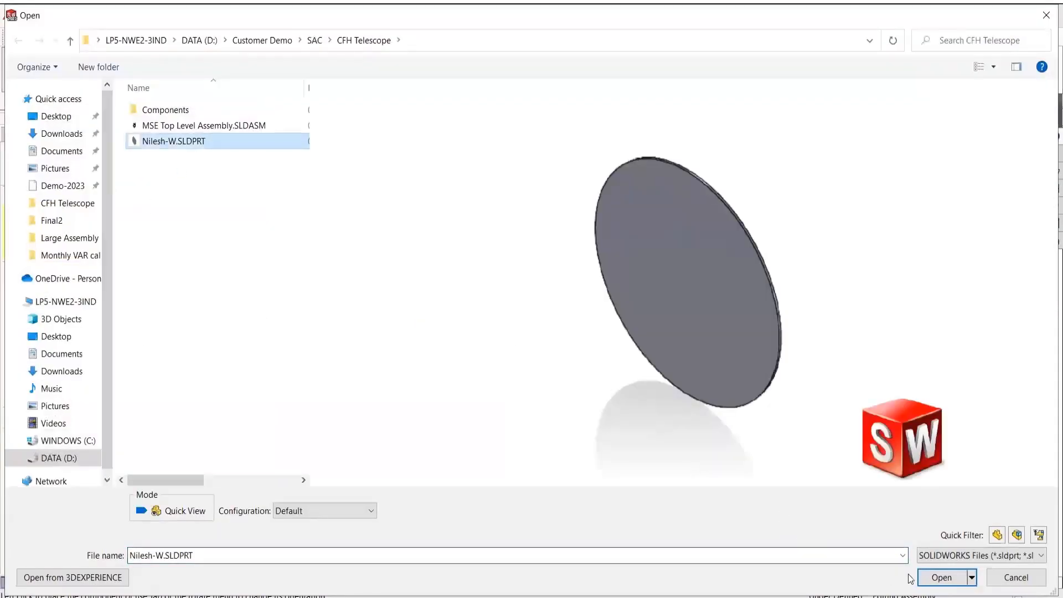
click(930, 578)
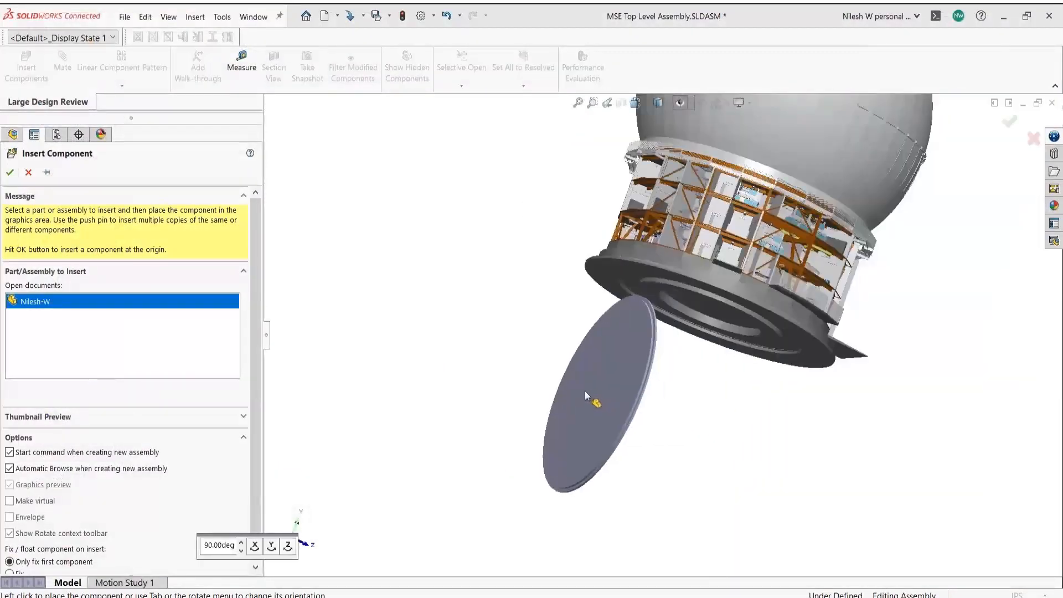
click(583, 390)
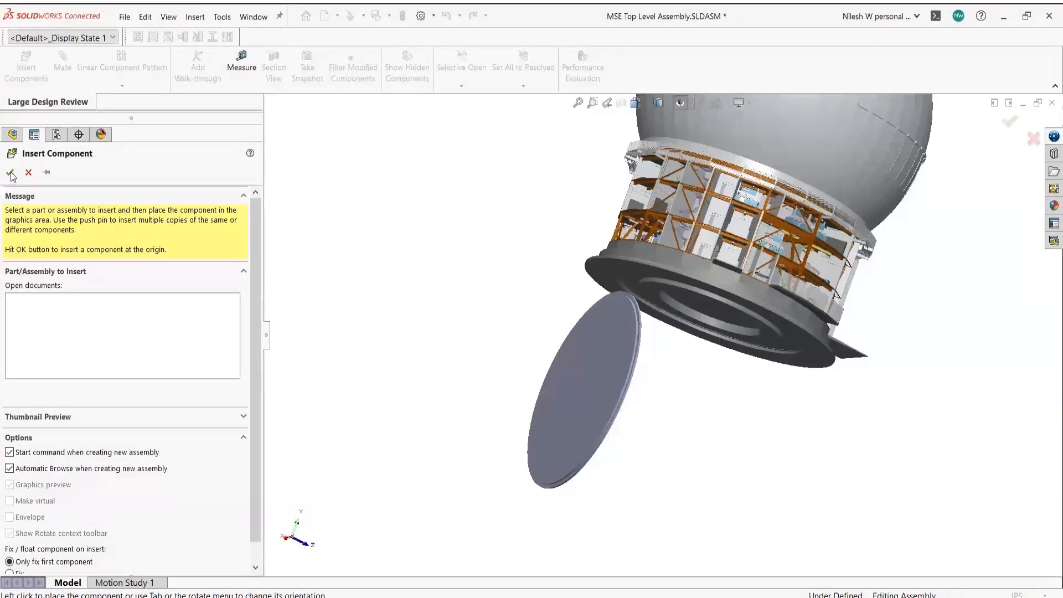
click(11, 173)
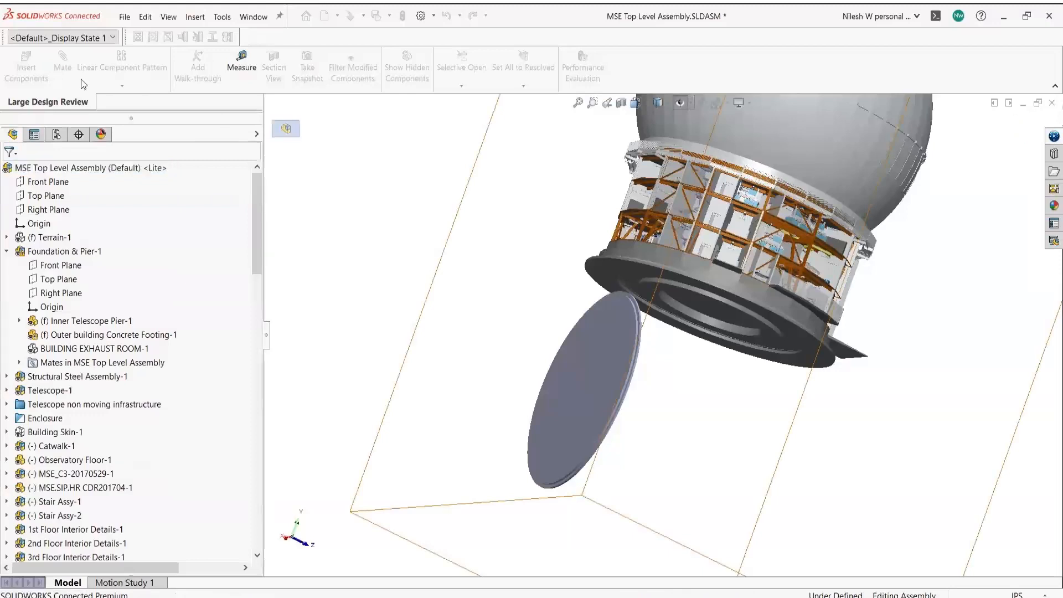
click(64, 66)
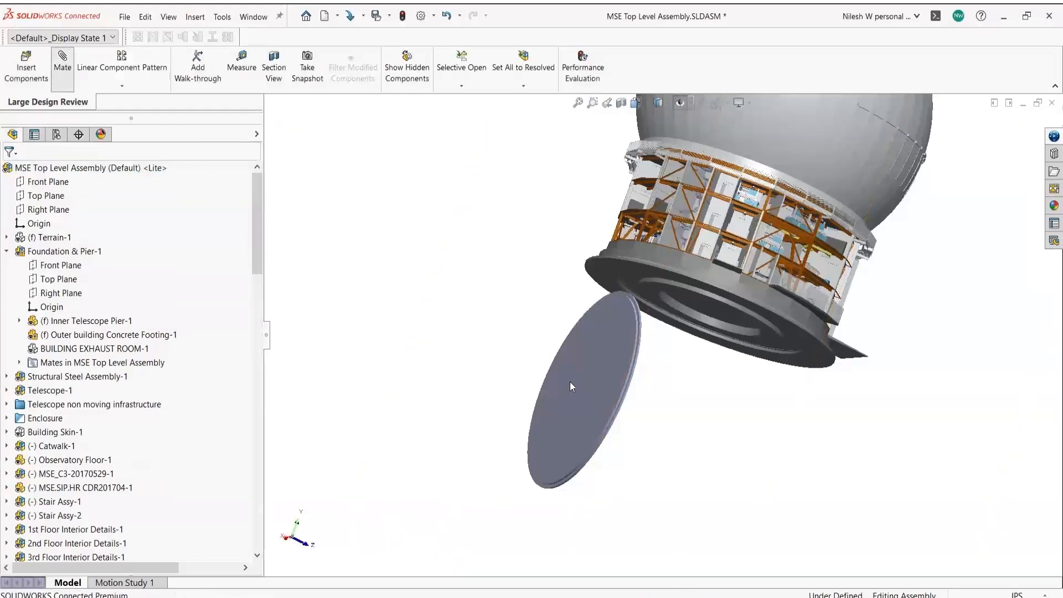
click(644, 297)
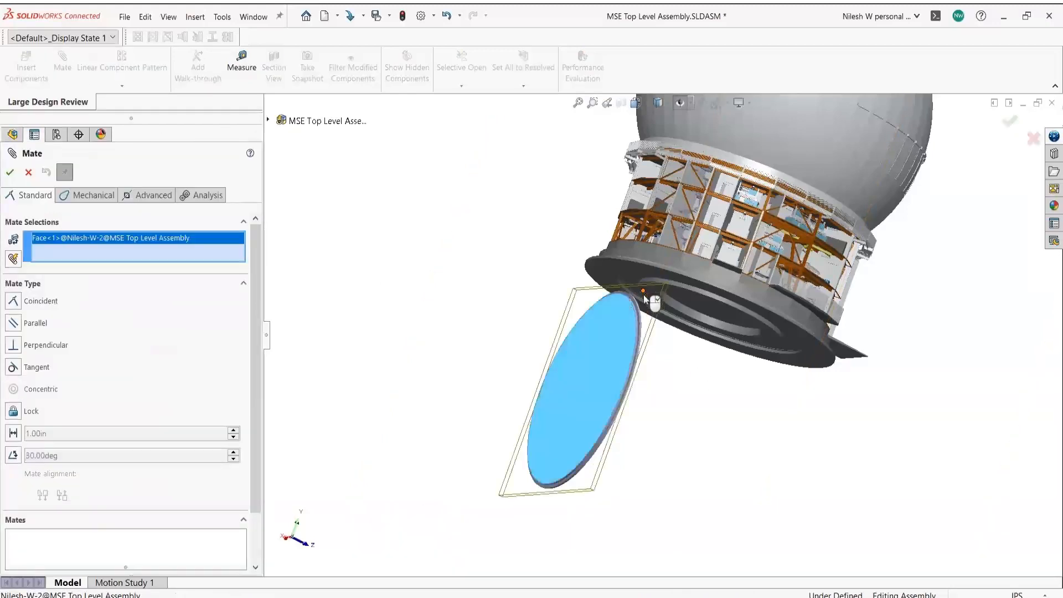
- Mate the pad coincident to the footing's ring face, then pick the footing flange edge for concentric
click(793, 356)
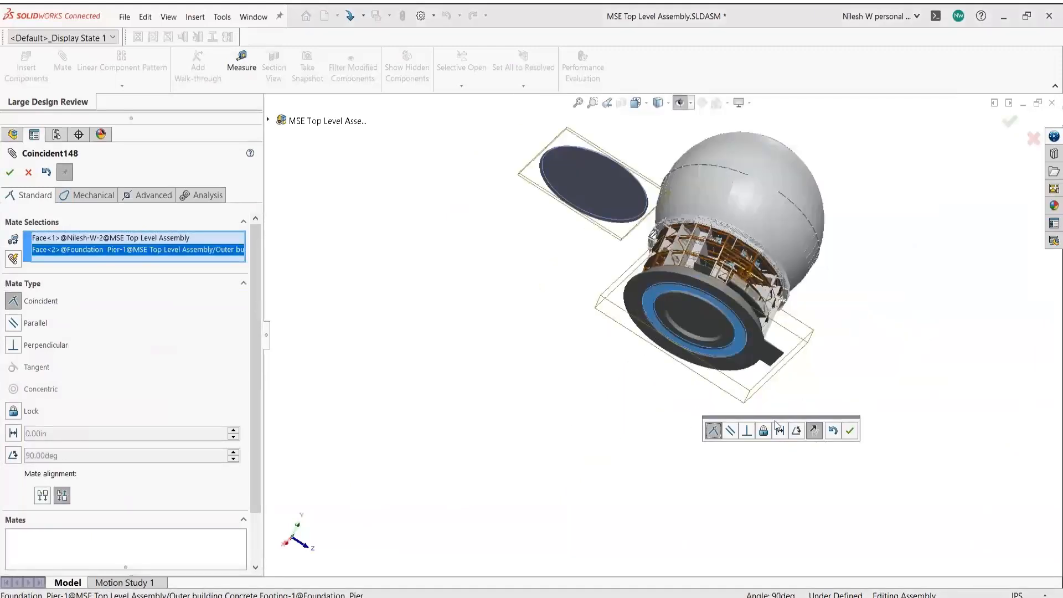
click(849, 431)
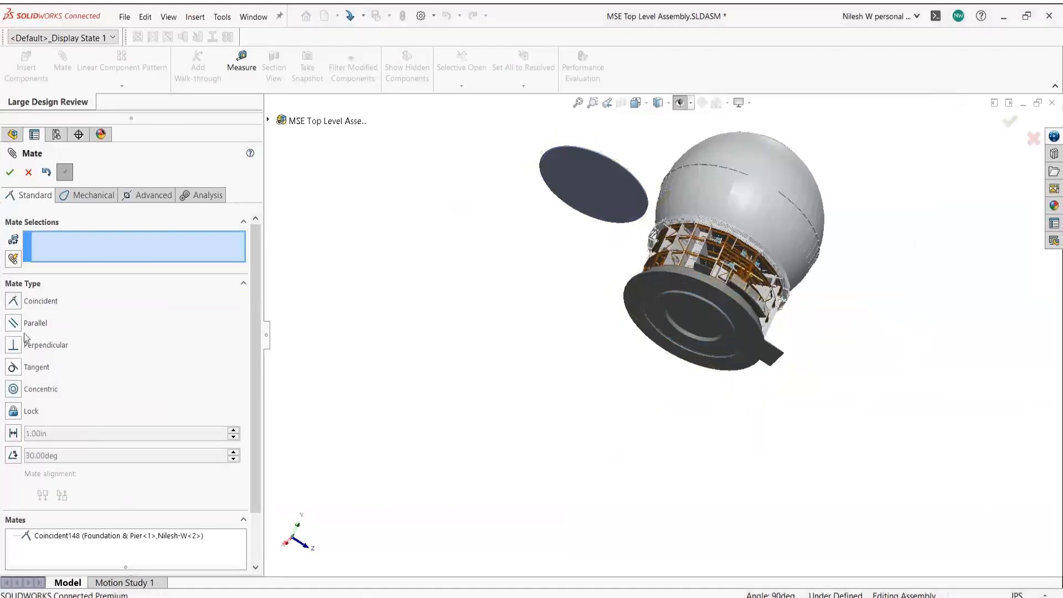
click(13, 389)
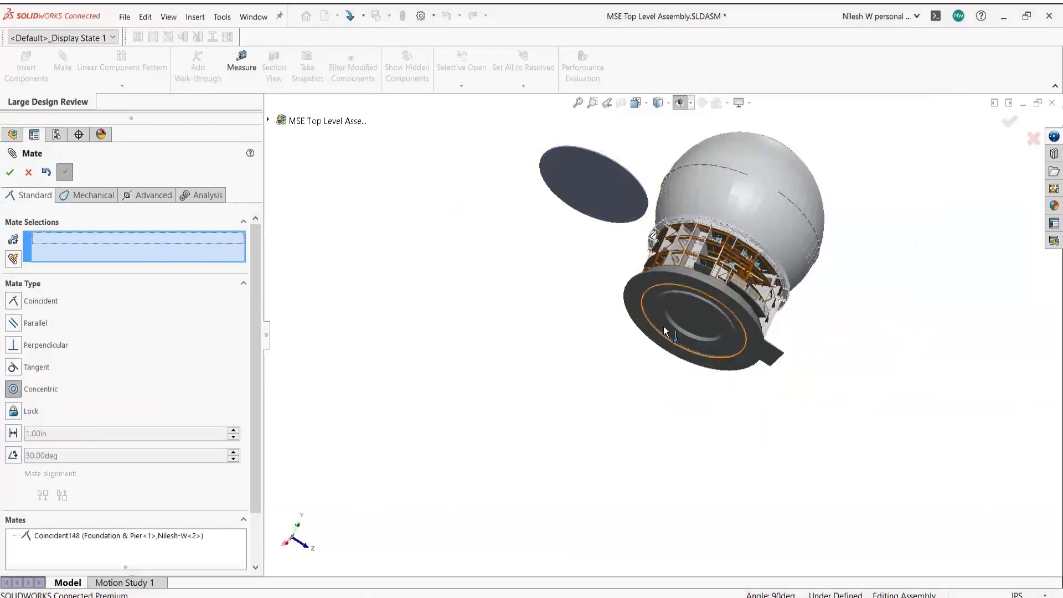
scroll(663, 327, down, 8)
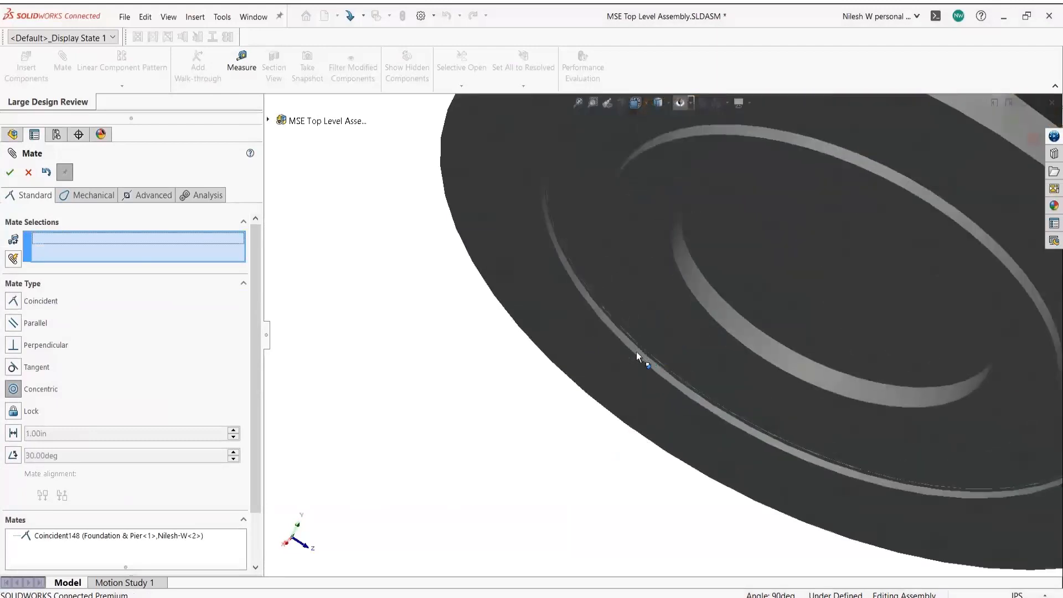
click(645, 353)
scroll(648, 354, up, 2)
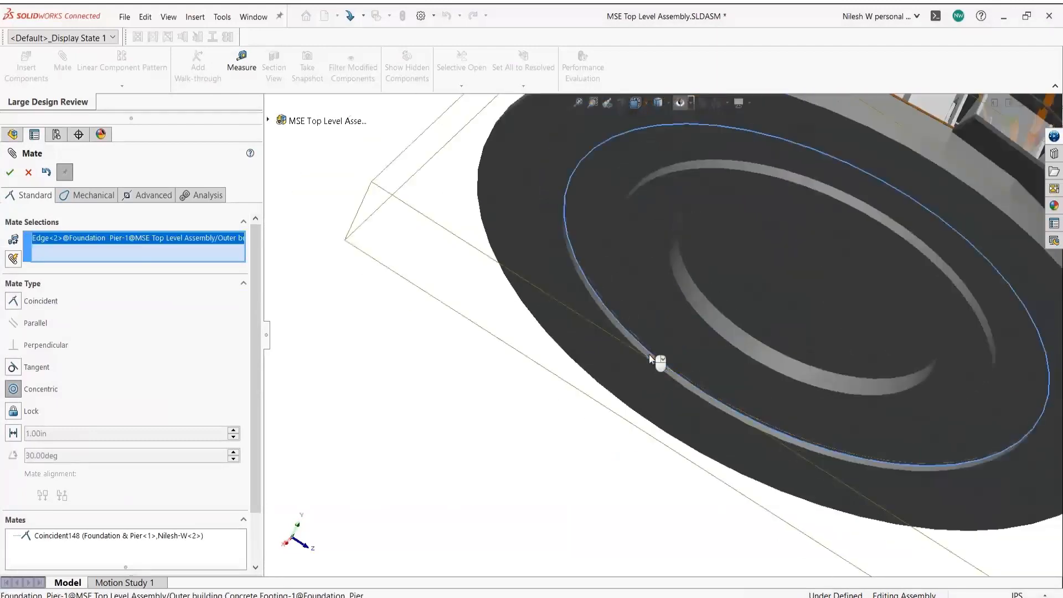
scroll(648, 354, up, 6)
scroll(667, 279, down, 5)
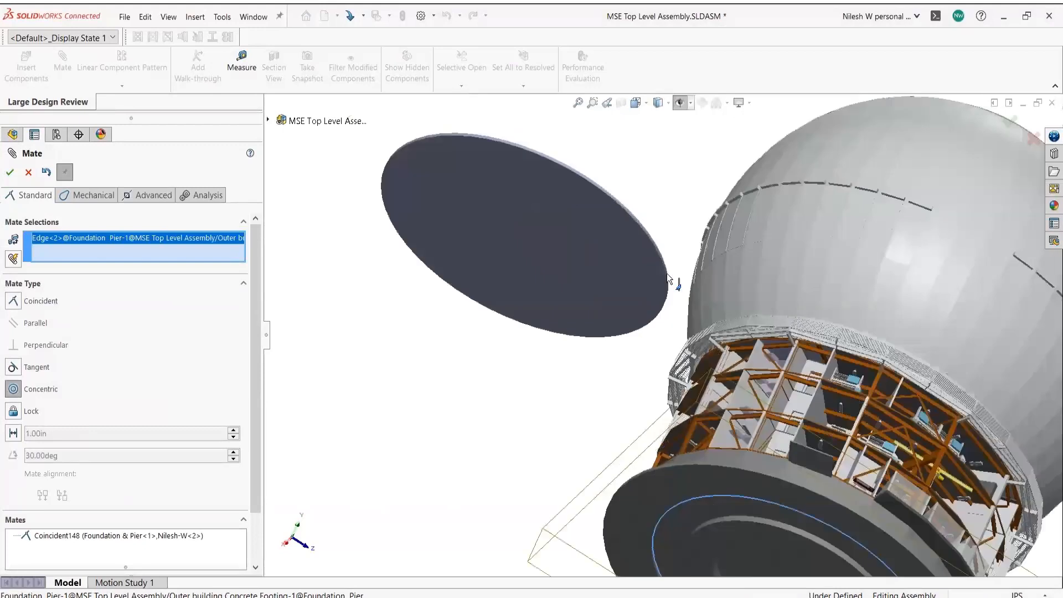
scroll(667, 278, down, 4)
- Finish the concentric mate with the Nilesh-W-2 face, then orbit to view the underside
mouse_move(671, 280)
middle_down()
mouse_move(642, 354)
mouse_move(672, 277)
middle_up()
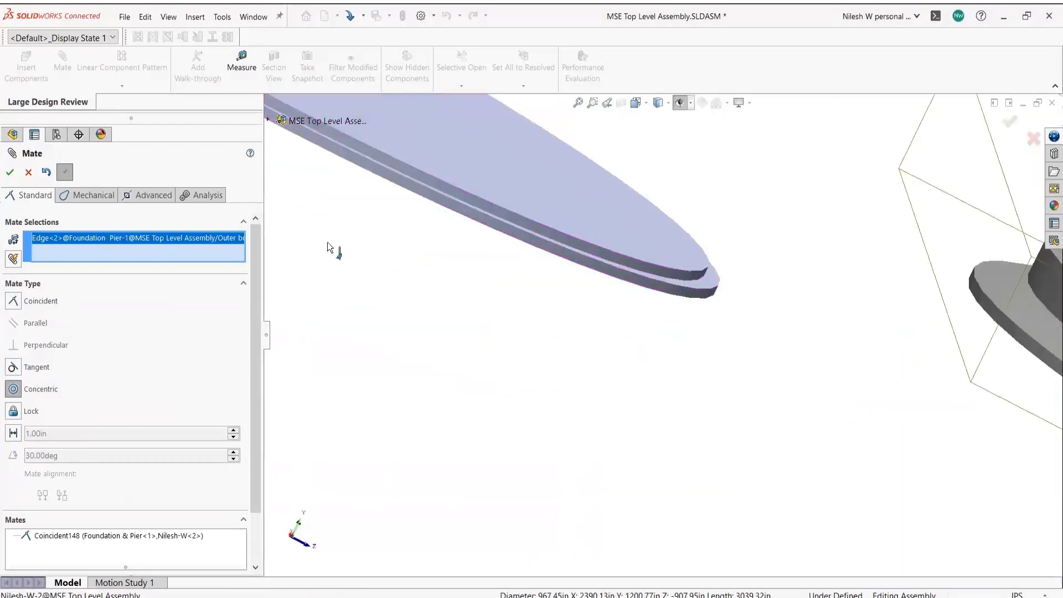
click(285, 230)
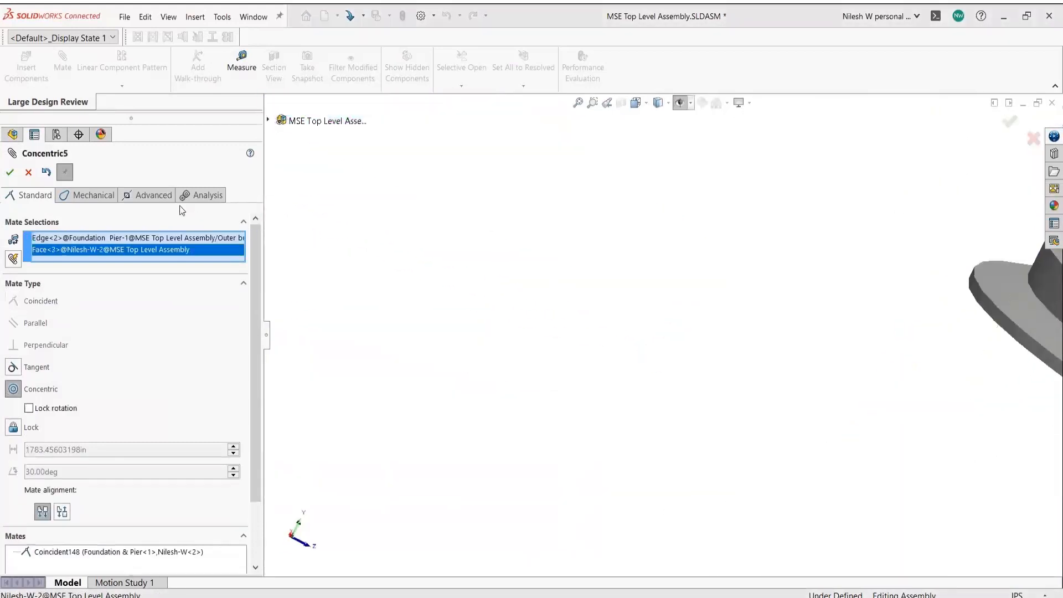
click(9, 172)
key(Escape)
middle_drag(638, 464, 619, 387)
scroll(624, 382, down, 3)
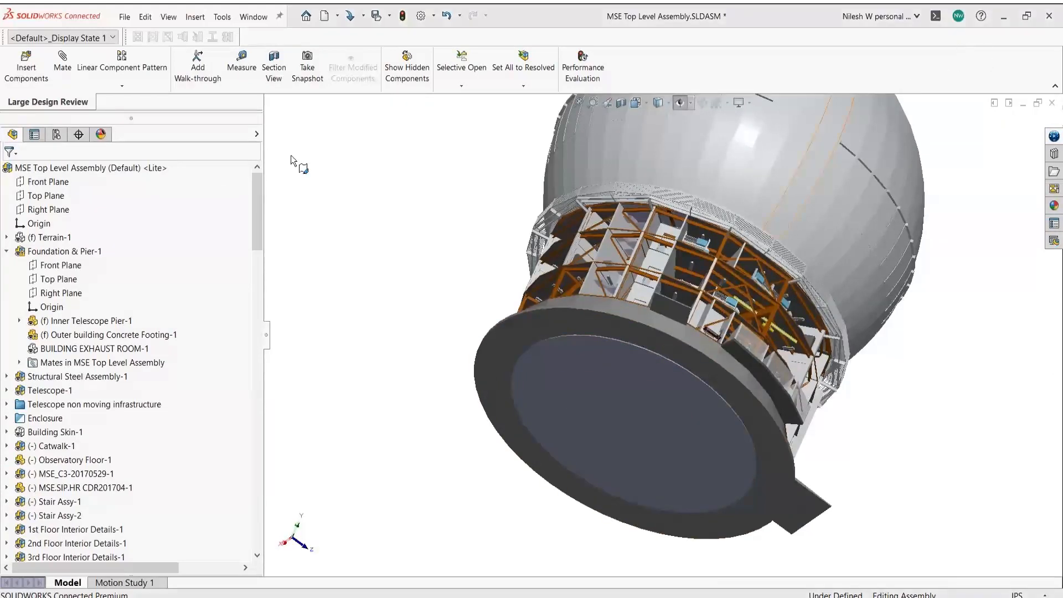
- Save MSE Top Level Assembly.SLDASM, choosing 'Rebuild and save the document'
click(125, 17)
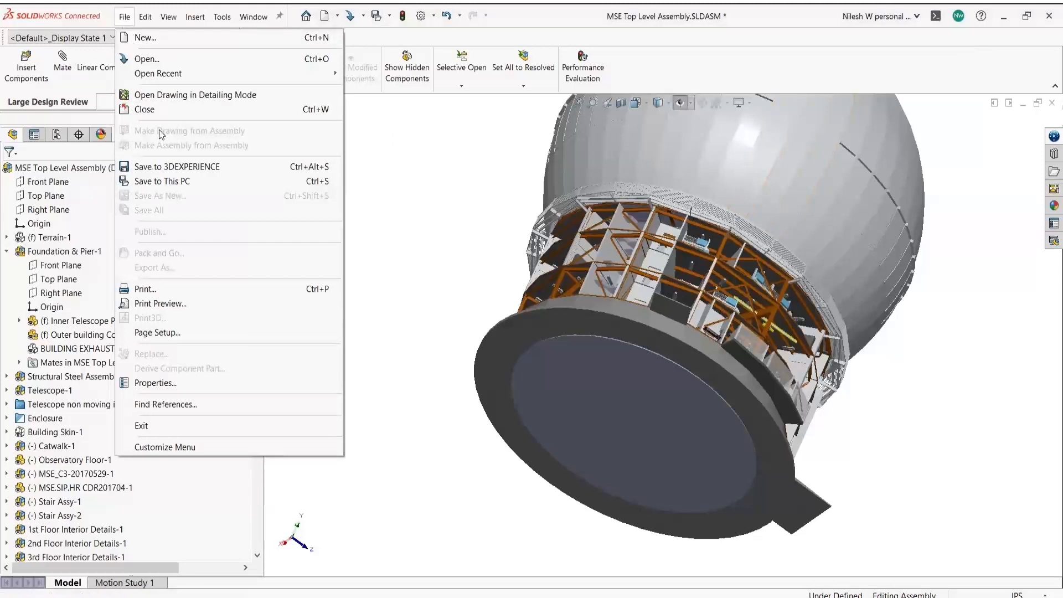
click(589, 199)
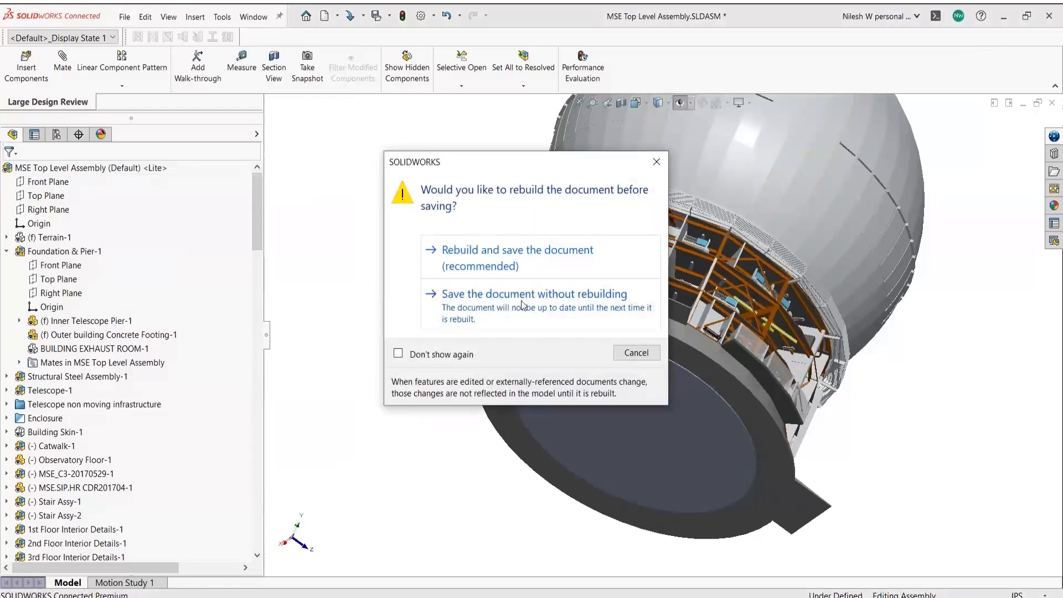
click(508, 259)
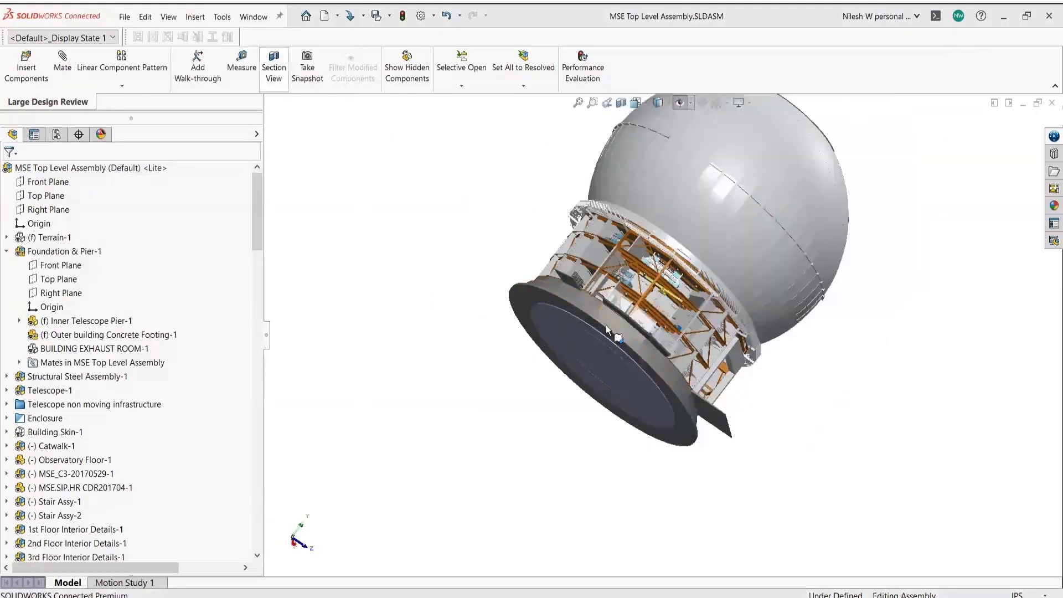
scroll(618, 332, down, 5)
- Measure the Nilesh-W-2 pad's circular edge (999.12in diameter), then zoom to fit the whole observatory
click(243, 65)
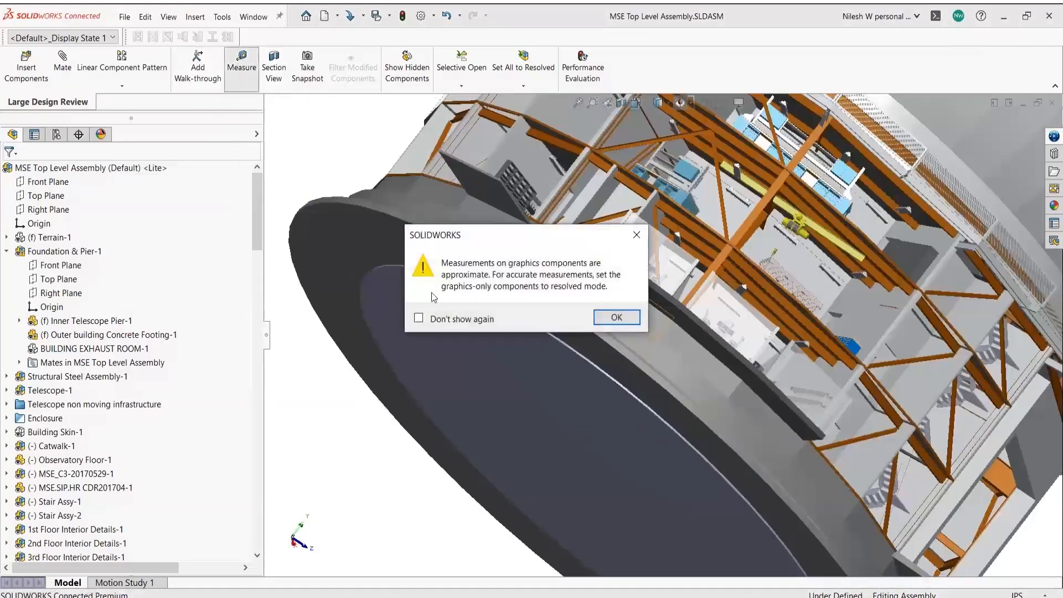
click(616, 318)
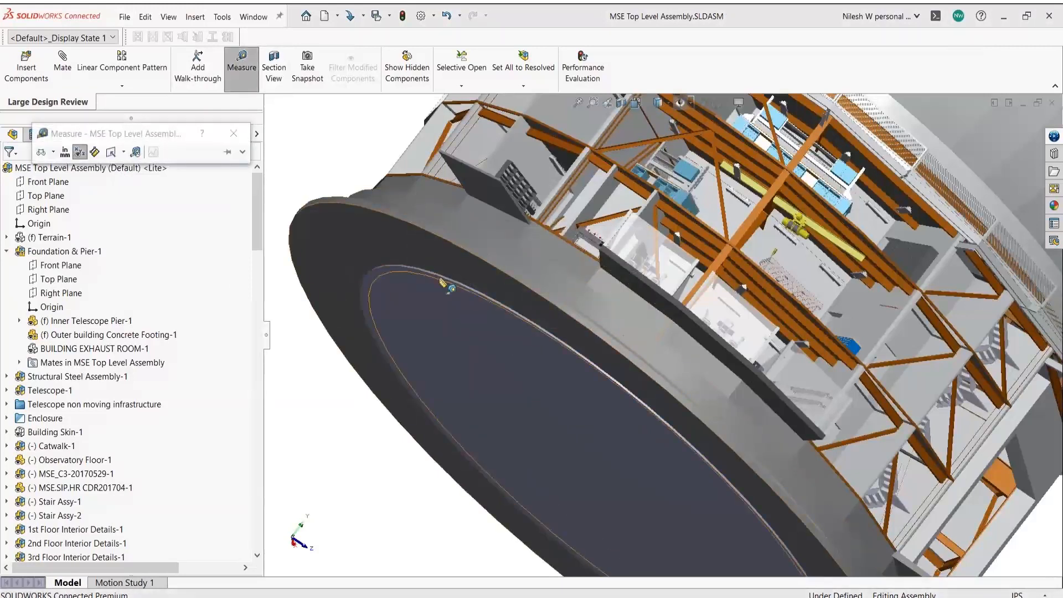
click(442, 282)
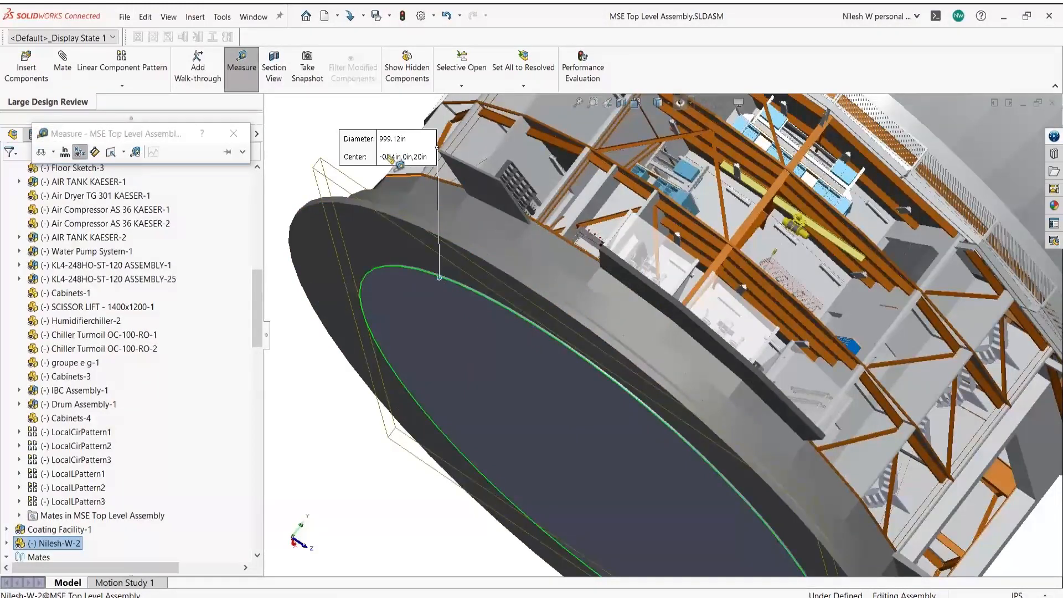
click(232, 135)
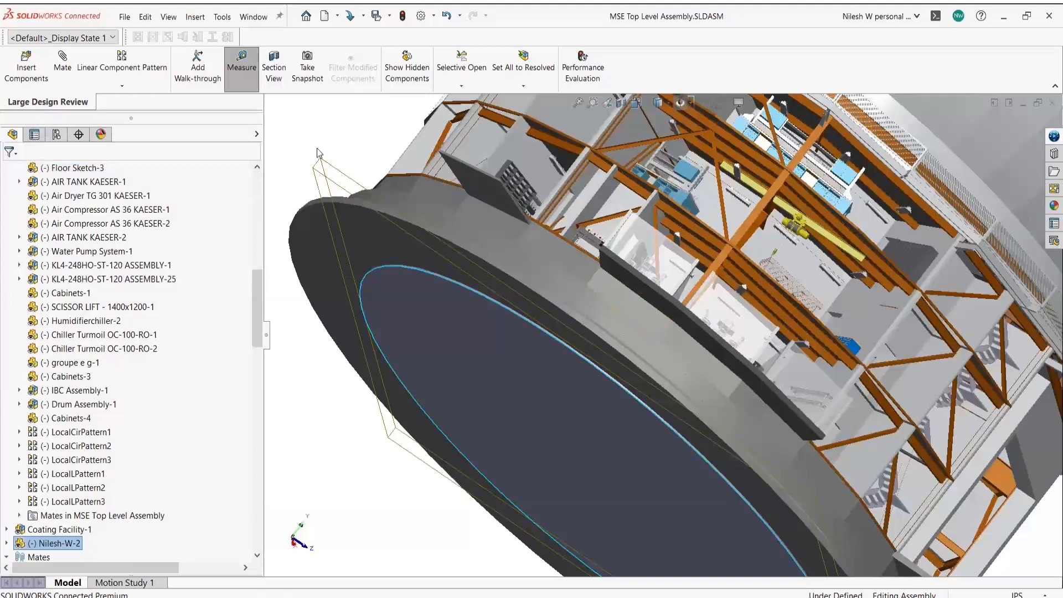
key(Escape)
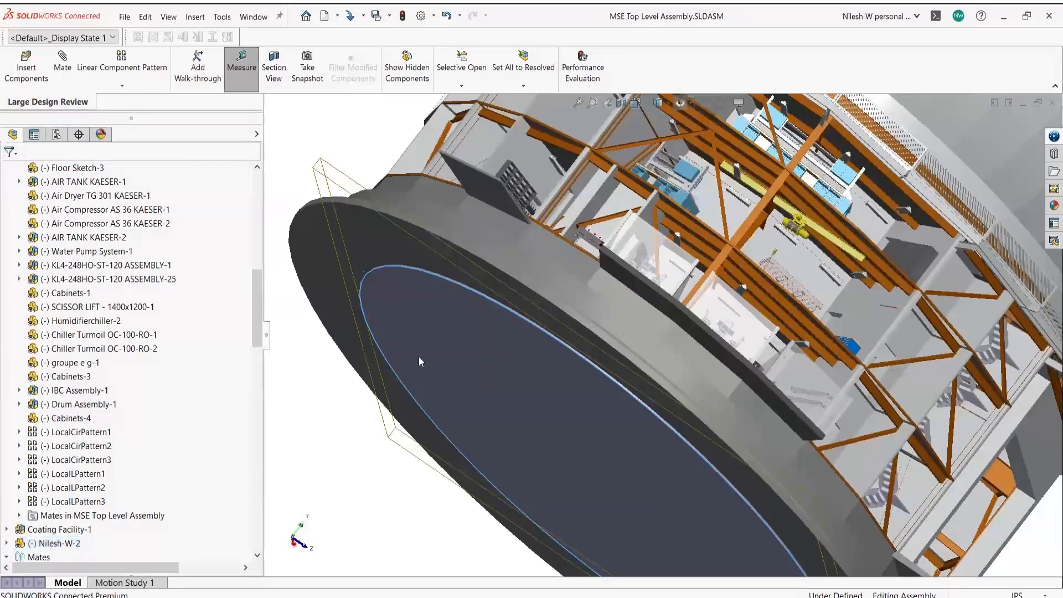
key(f)
middle_drag(729, 268, 698, 312)
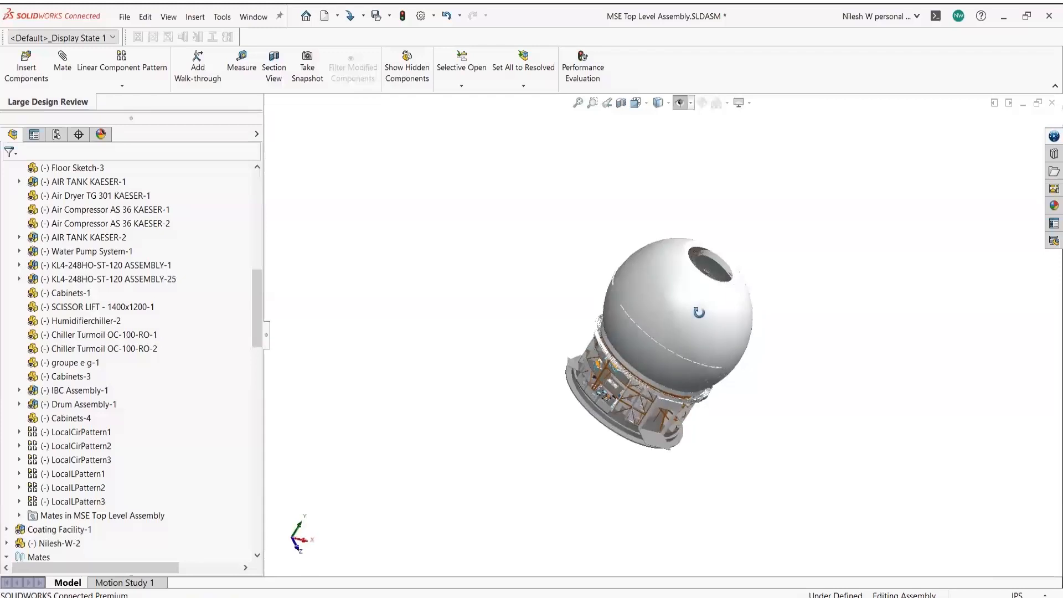
- Cut the observatory with a section view to look inside, then turn the section off
click(621, 103)
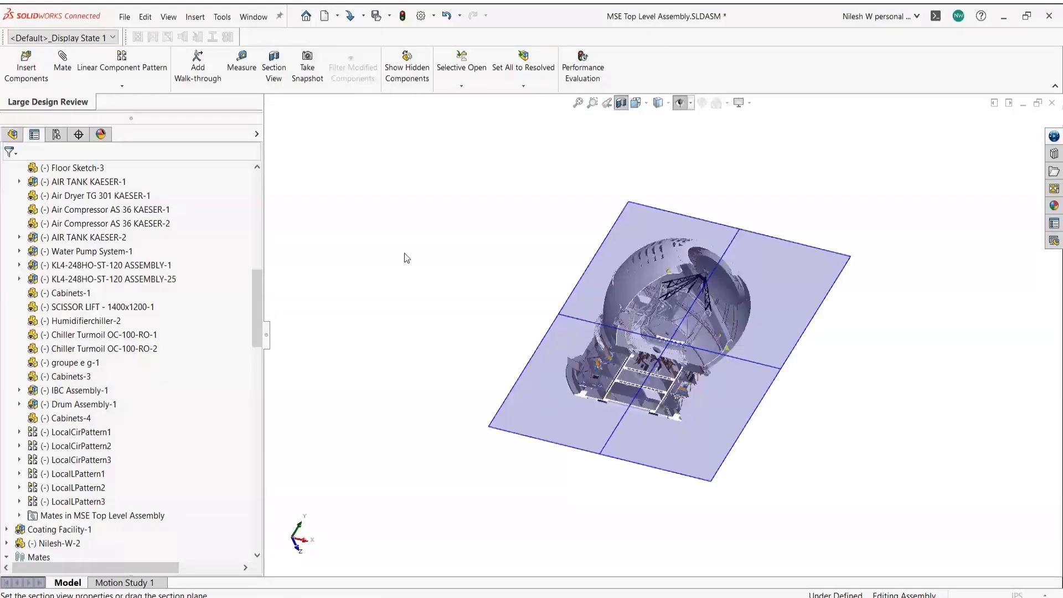
click(12, 175)
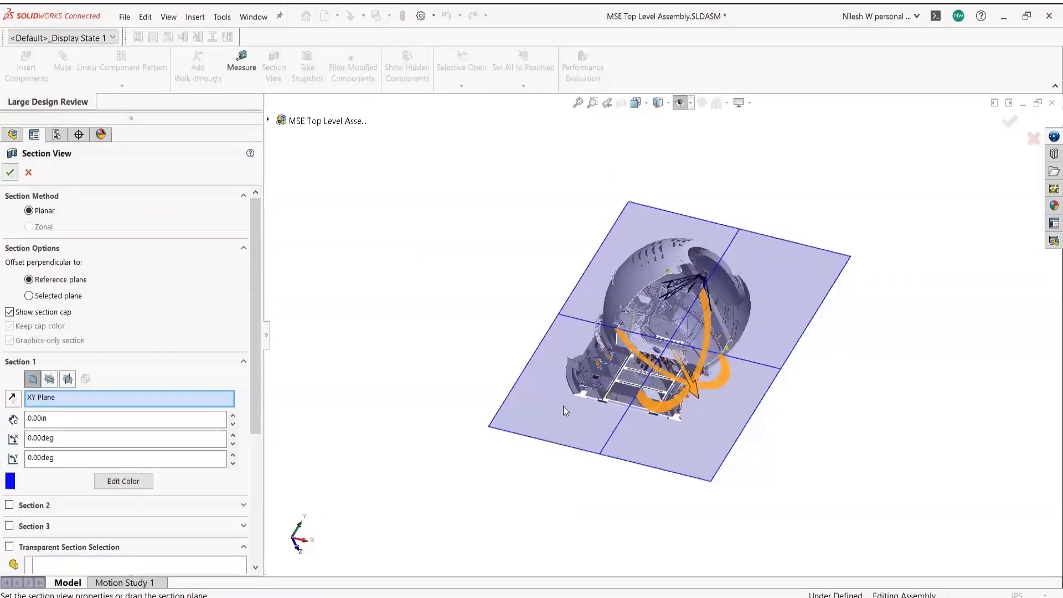
scroll(636, 401, down, 5)
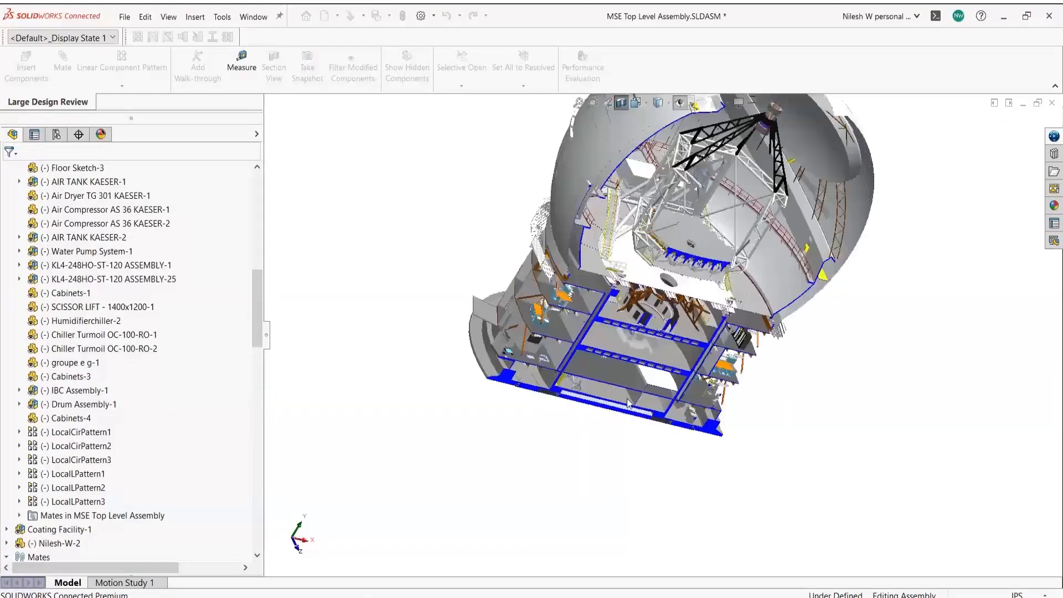
scroll(627, 400, down, 4)
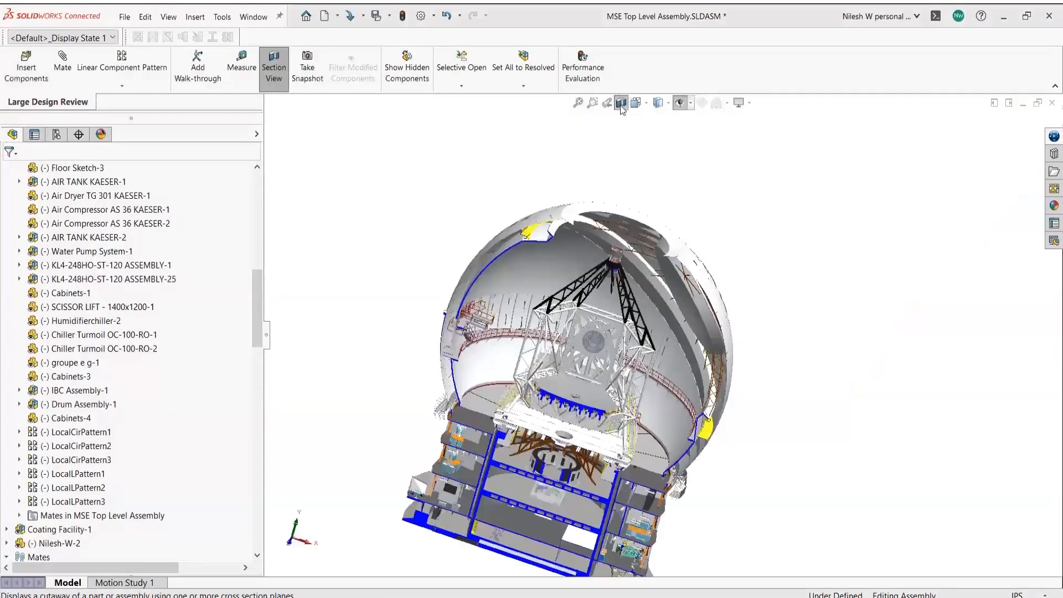
click(620, 104)
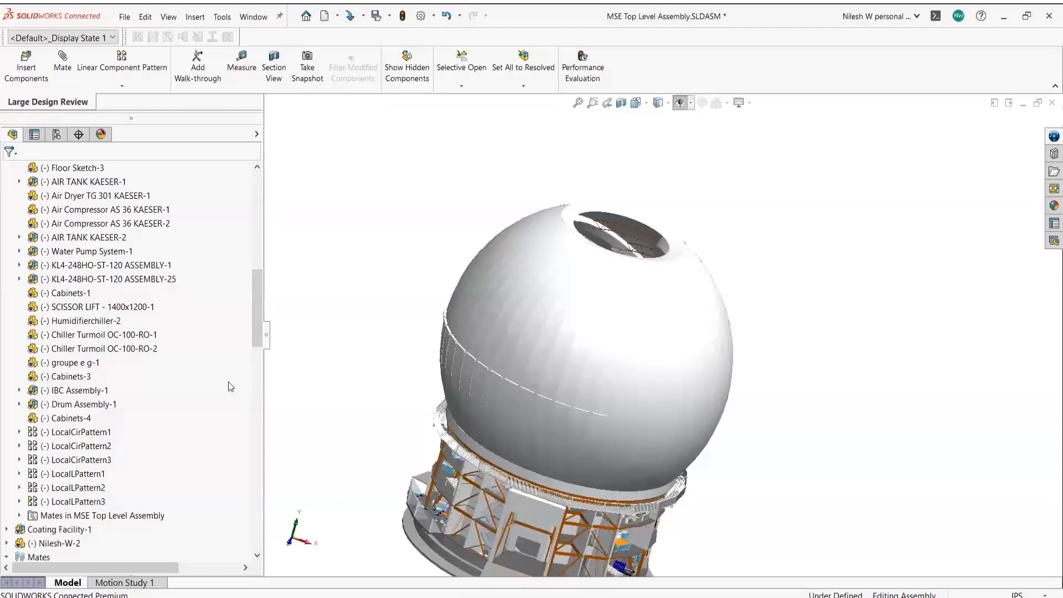
- Select the Foundation & Pier-1 subassembly in the feature tree
scroll(189, 443, down, 1)
right_click(62, 531)
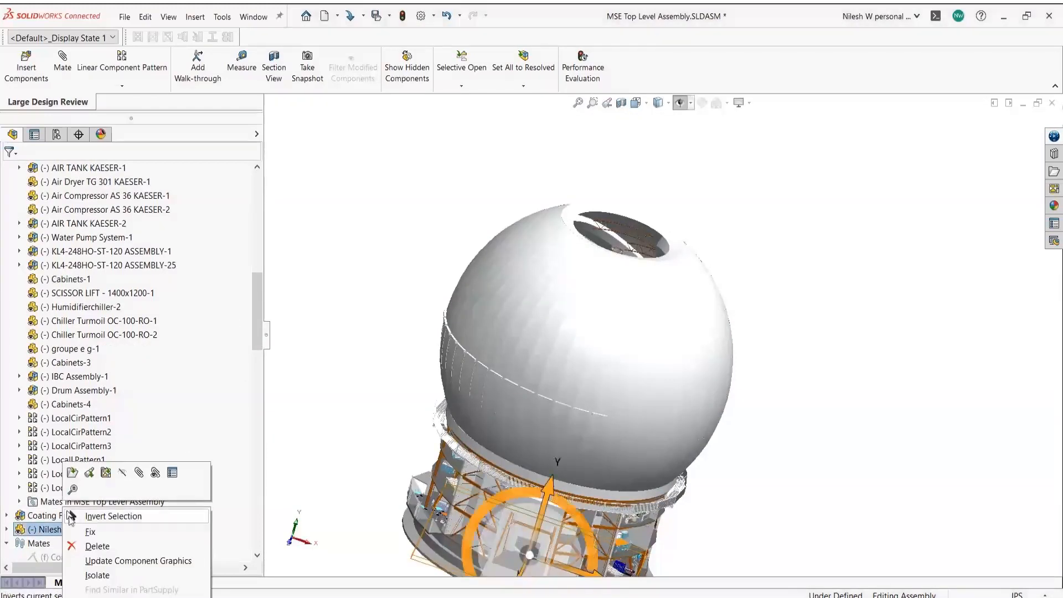
click(375, 307)
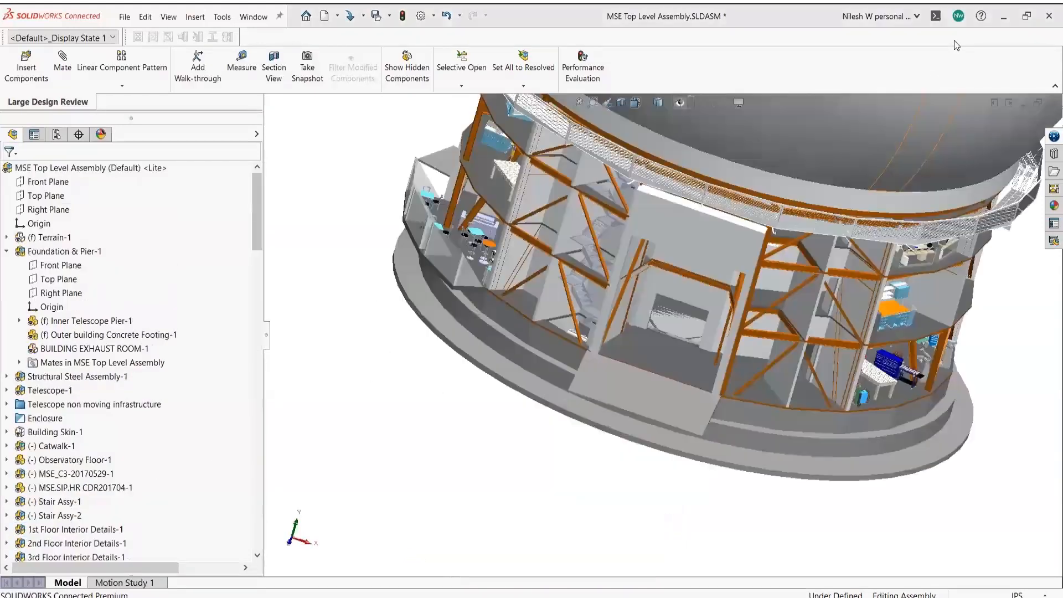
click(64, 251)
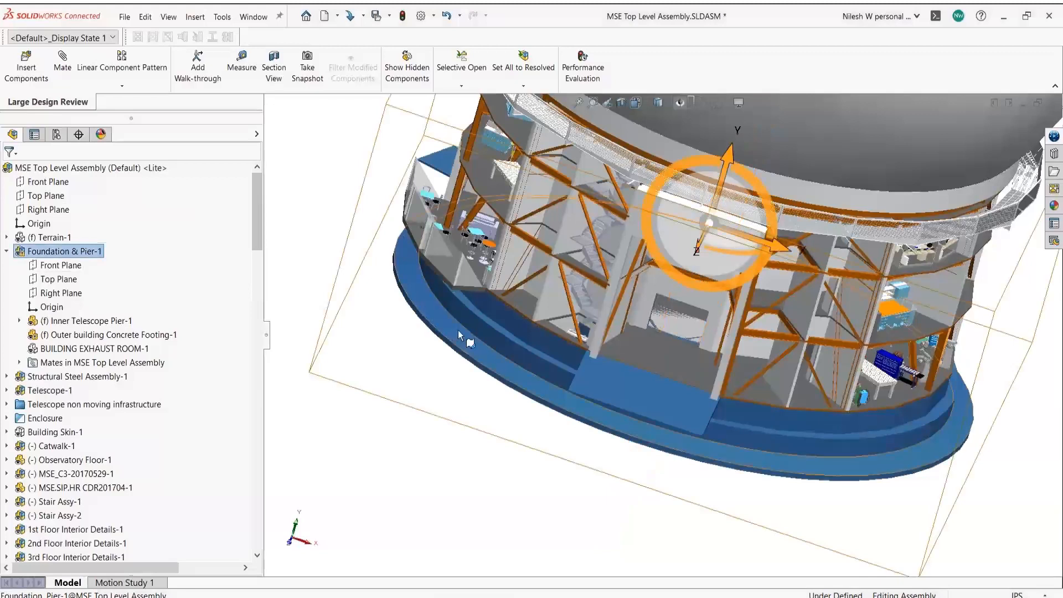
- Open Foundation & Pier-1 as Resolved and select its inner telescope pier and concrete footing
right_click(98, 253)
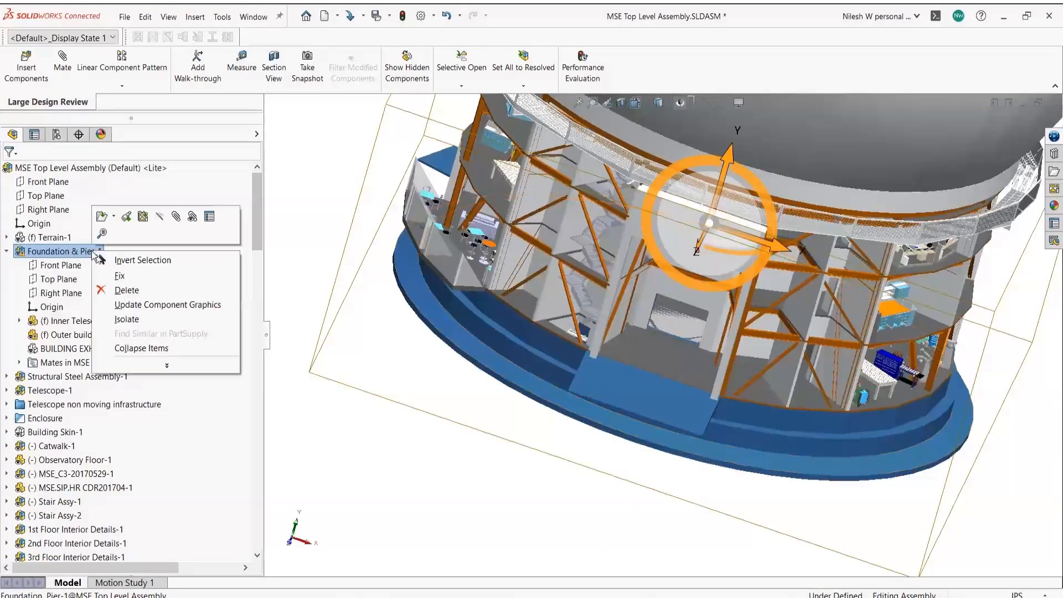
click(114, 218)
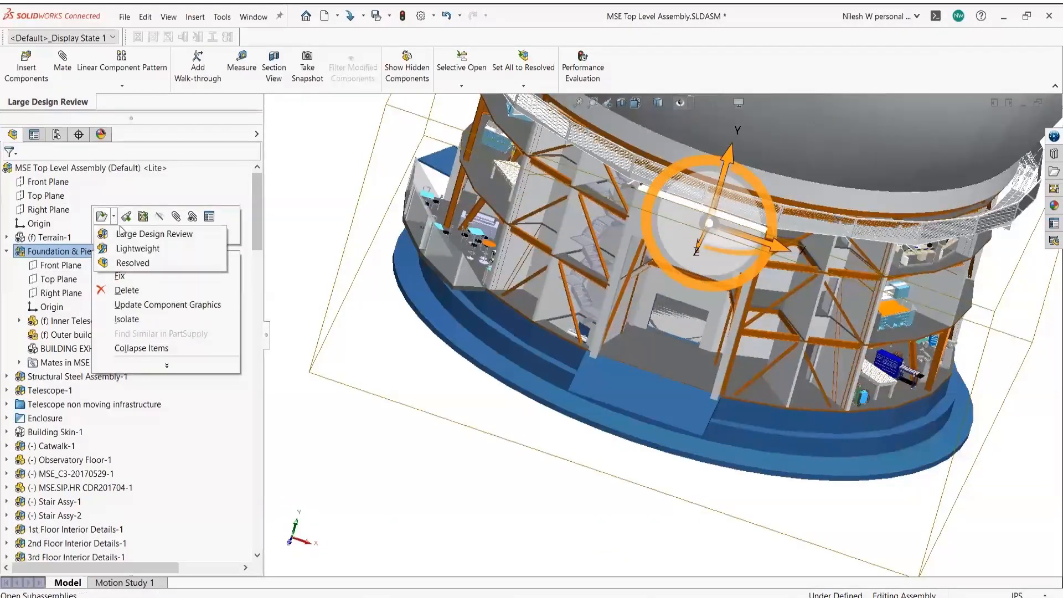
click(133, 263)
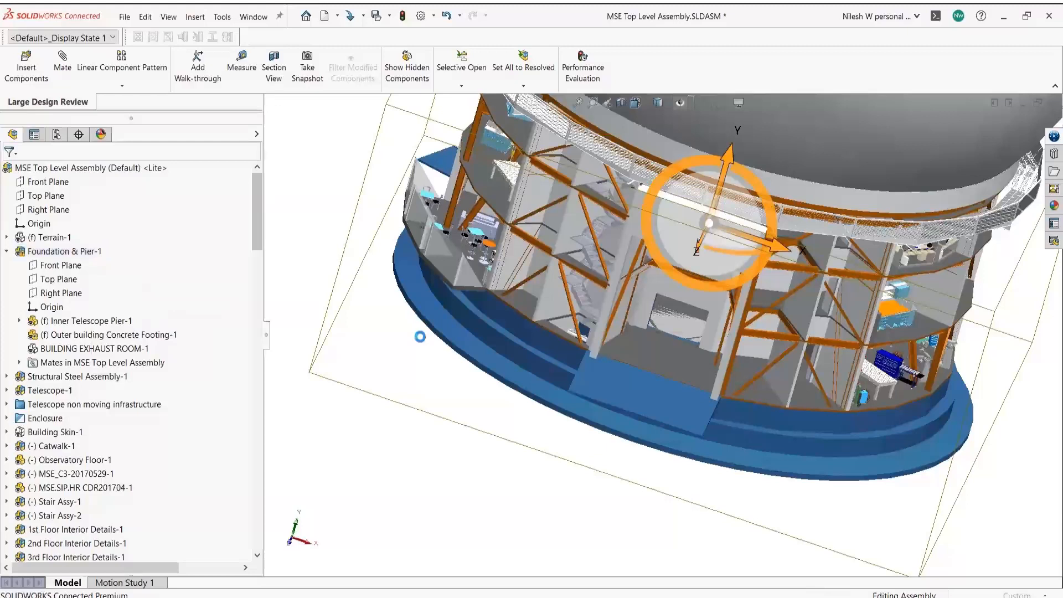
middle_drag(744, 266, 726, 332)
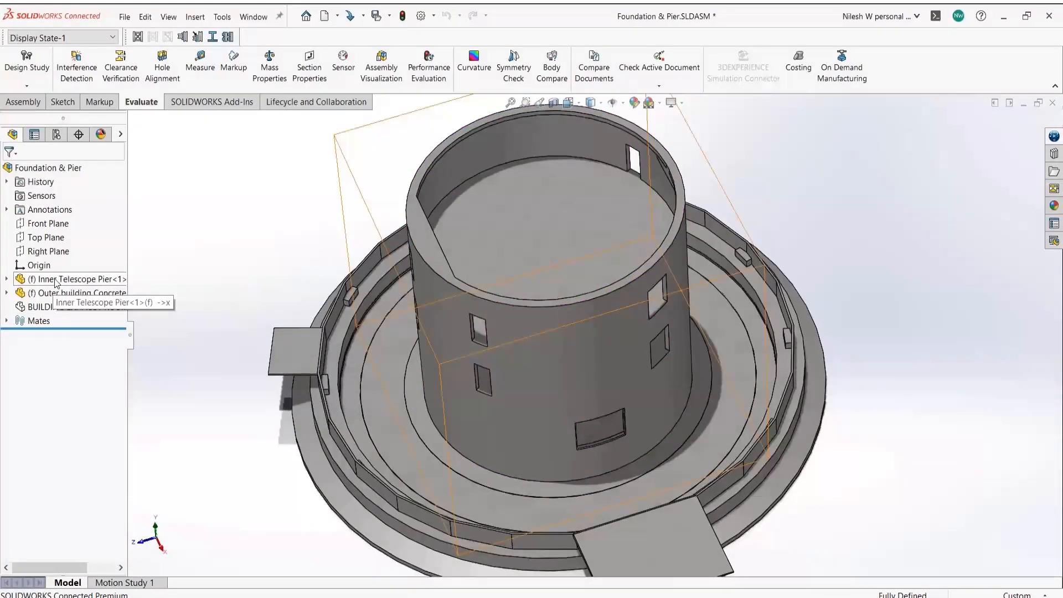
click(60, 279)
click(60, 293)
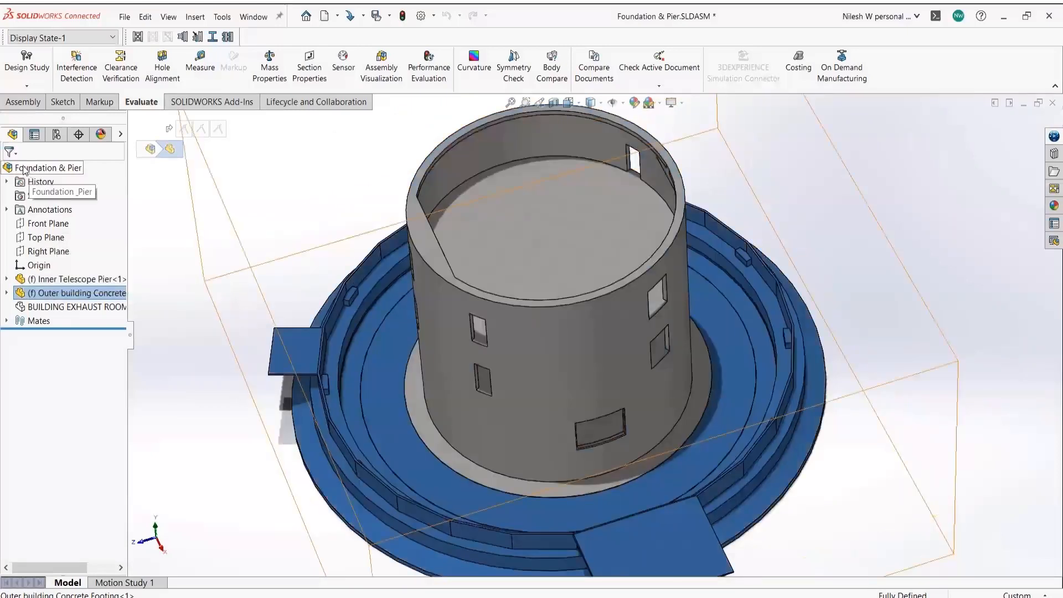
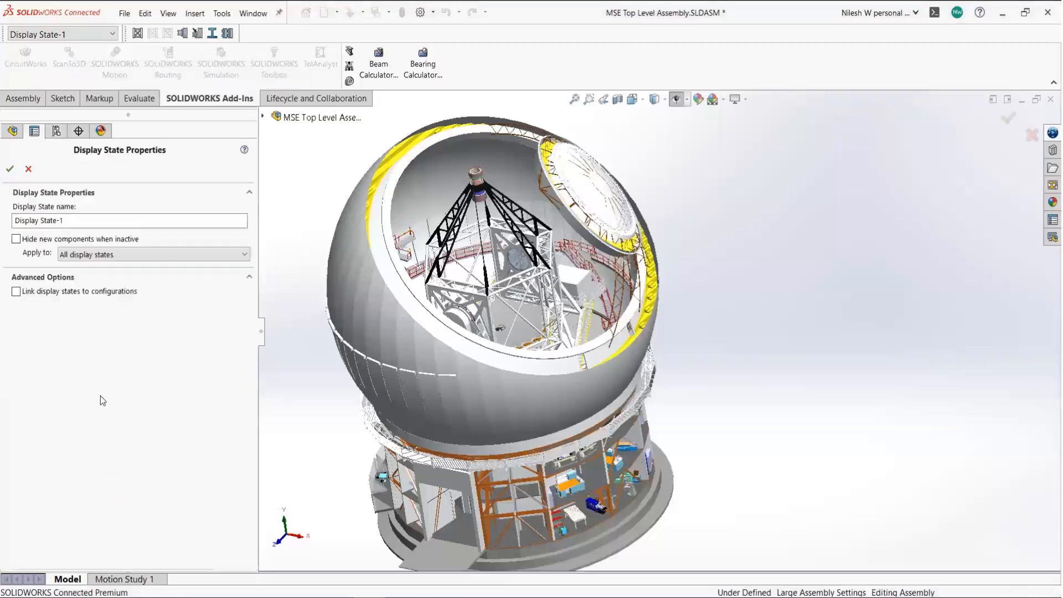
- Rename the new display state to Hide Enclosure
drag(73, 224, 2, 223)
text(Hide Enclosure)
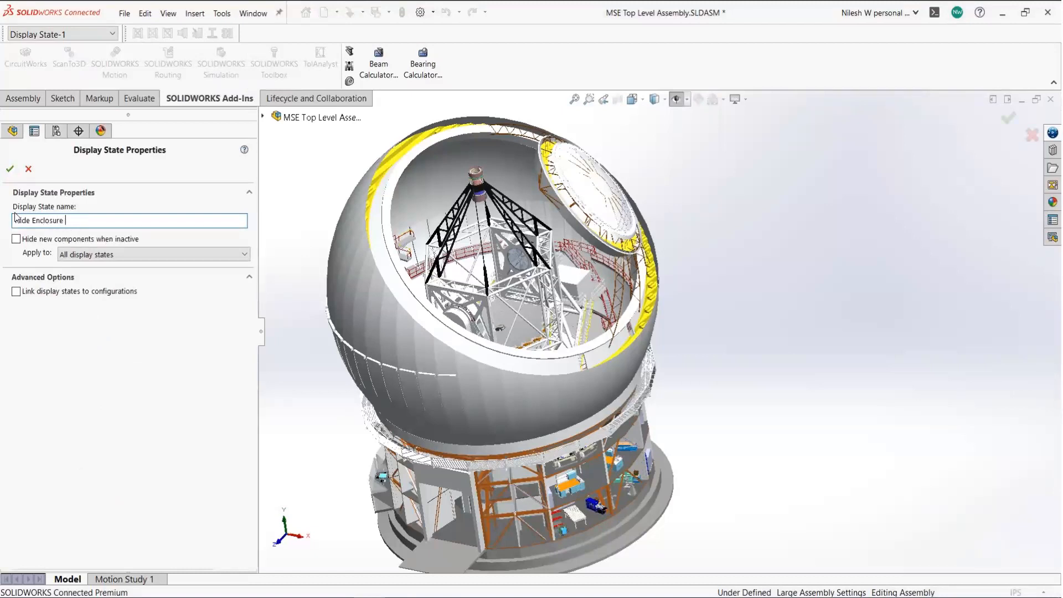
click(10, 169)
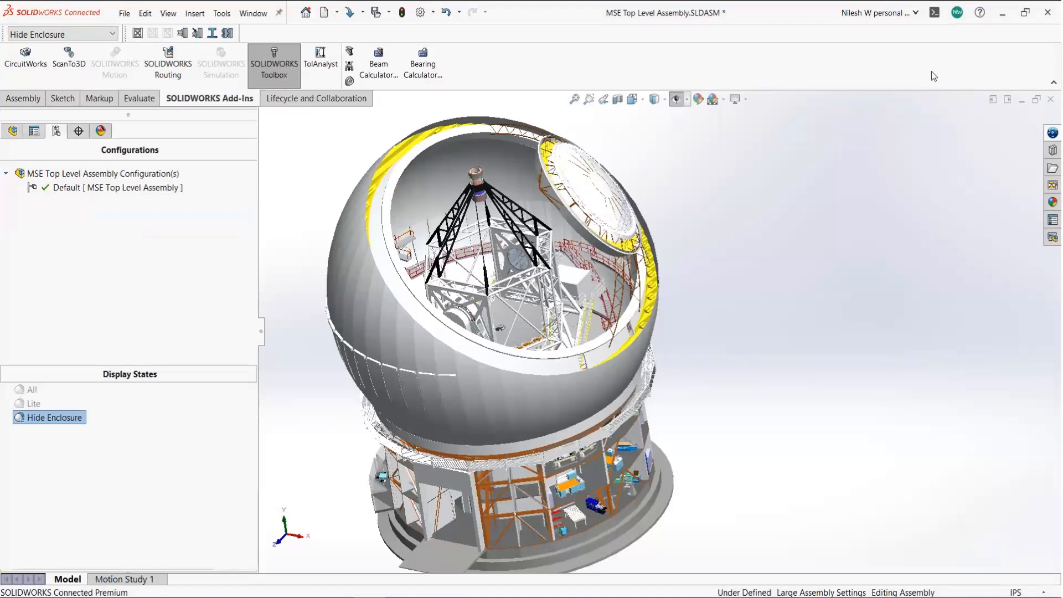
- Hide the MSE Enclosure REV 3 dome component in the Hide Enclosure state
click(397, 324)
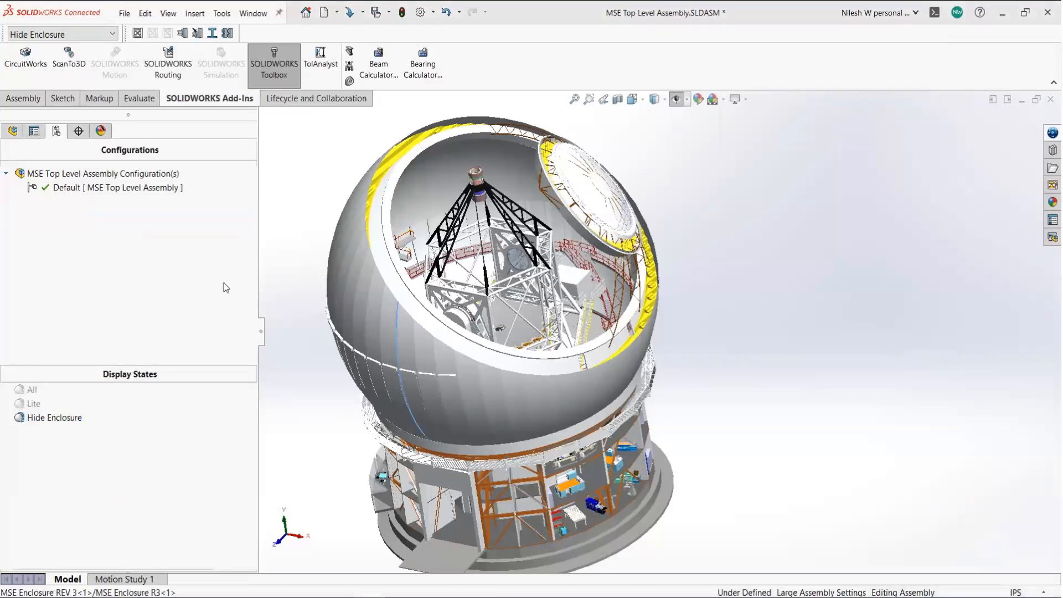
click(13, 131)
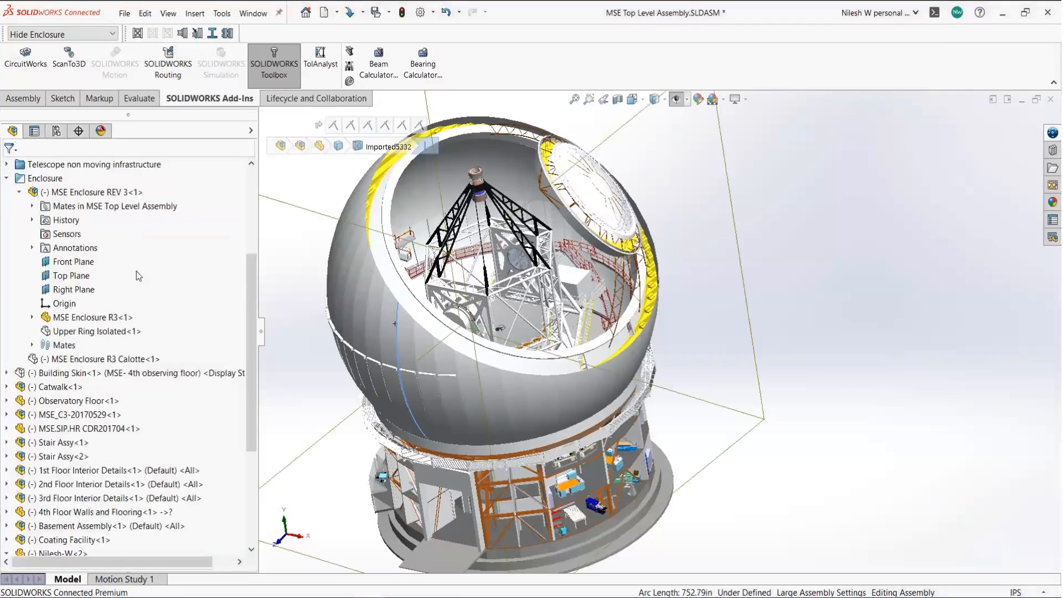
click(428, 339)
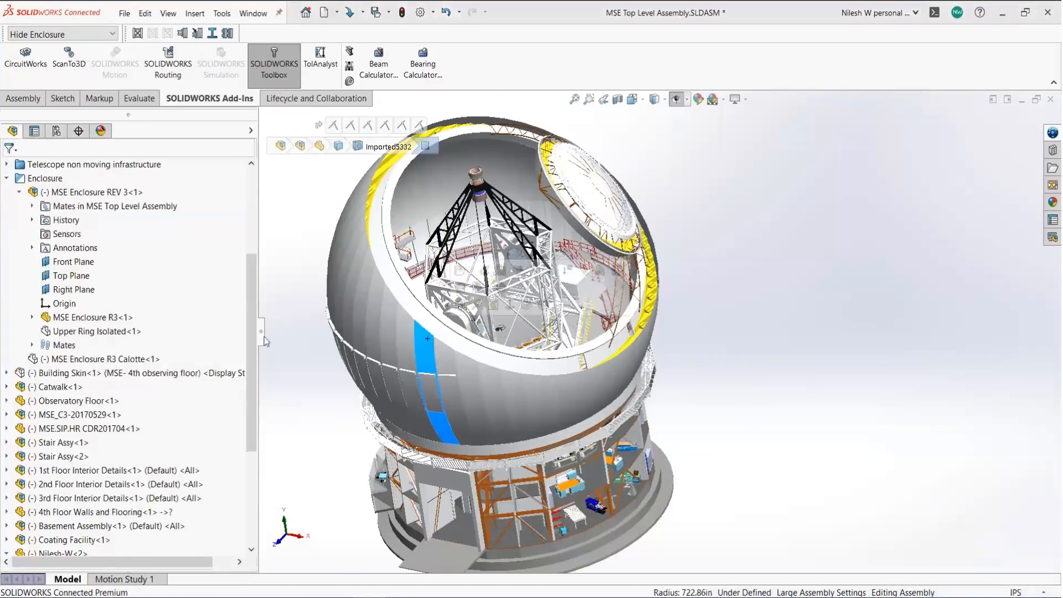
right_click(78, 192)
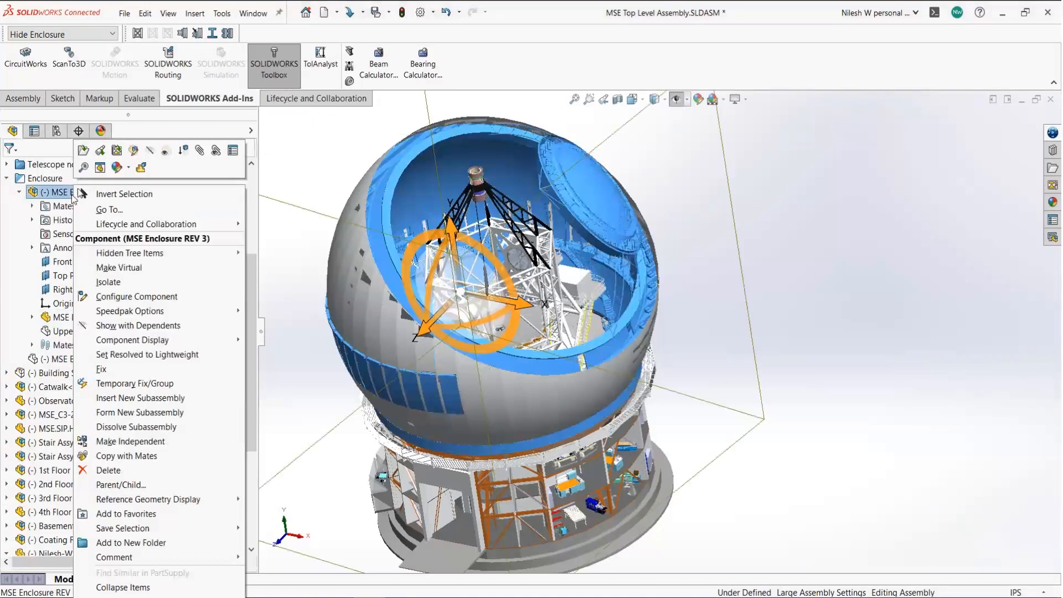
click(149, 153)
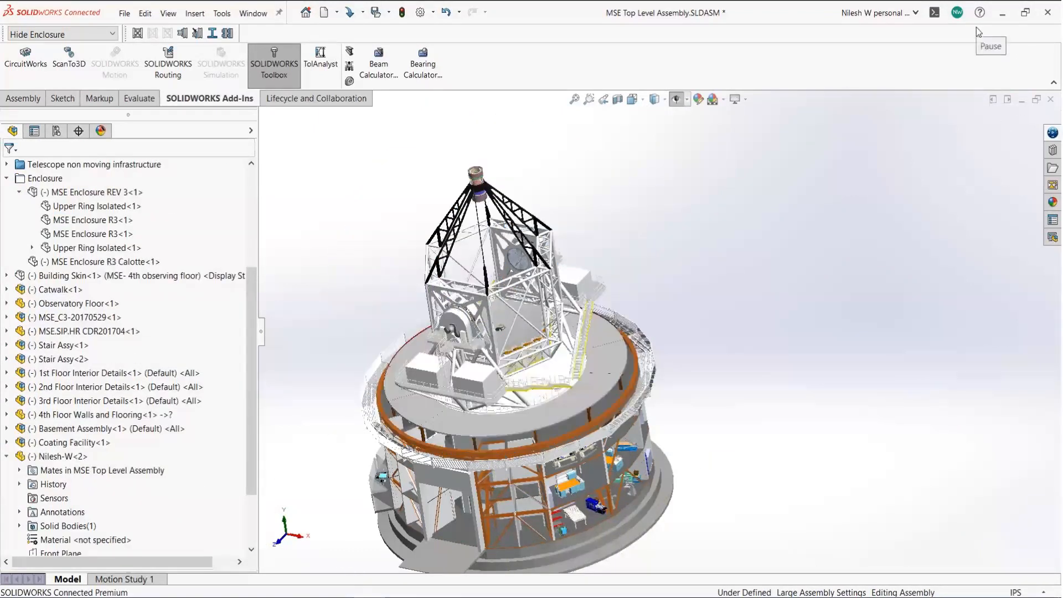
click(57, 131)
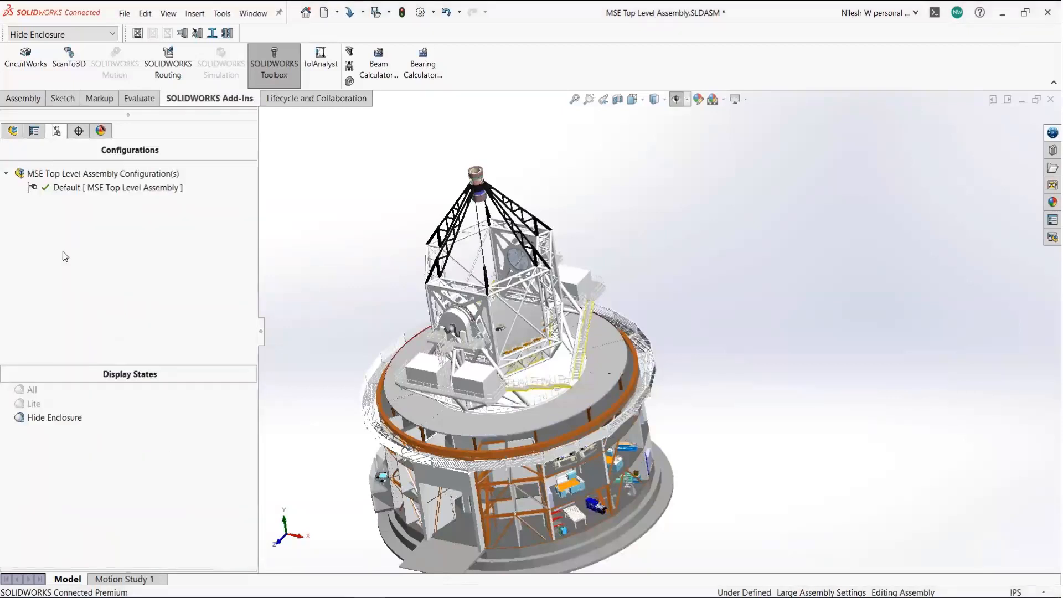
click(35, 409)
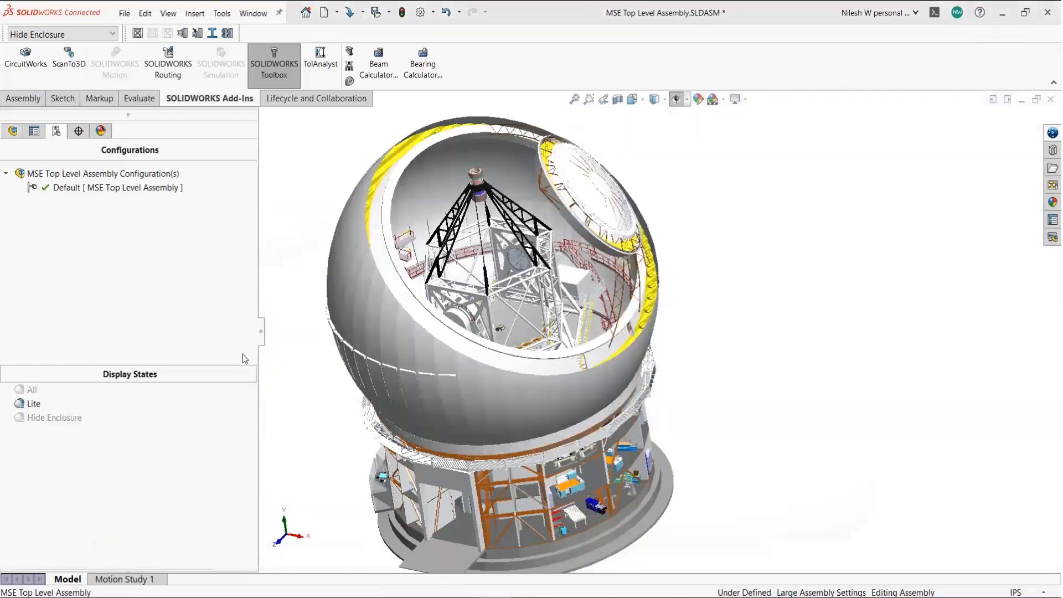
right_click(37, 405)
click(86, 419)
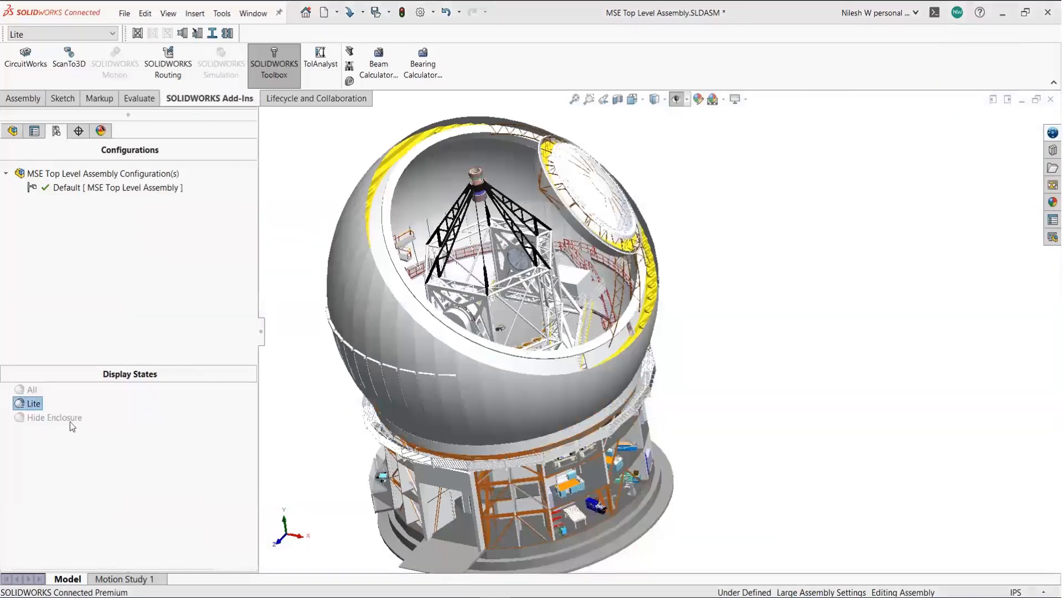
click(67, 421)
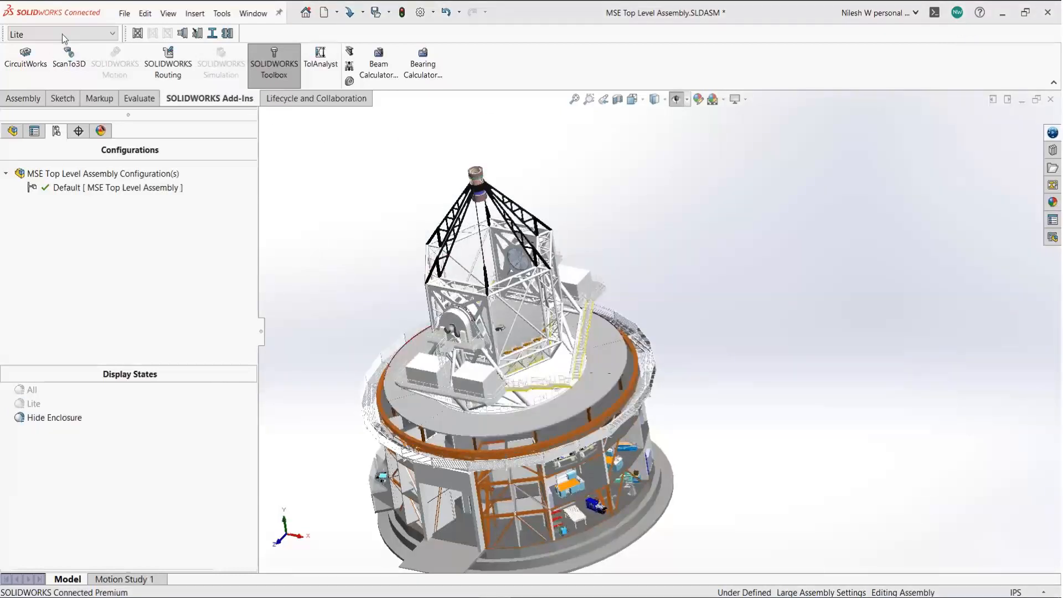
click(62, 34)
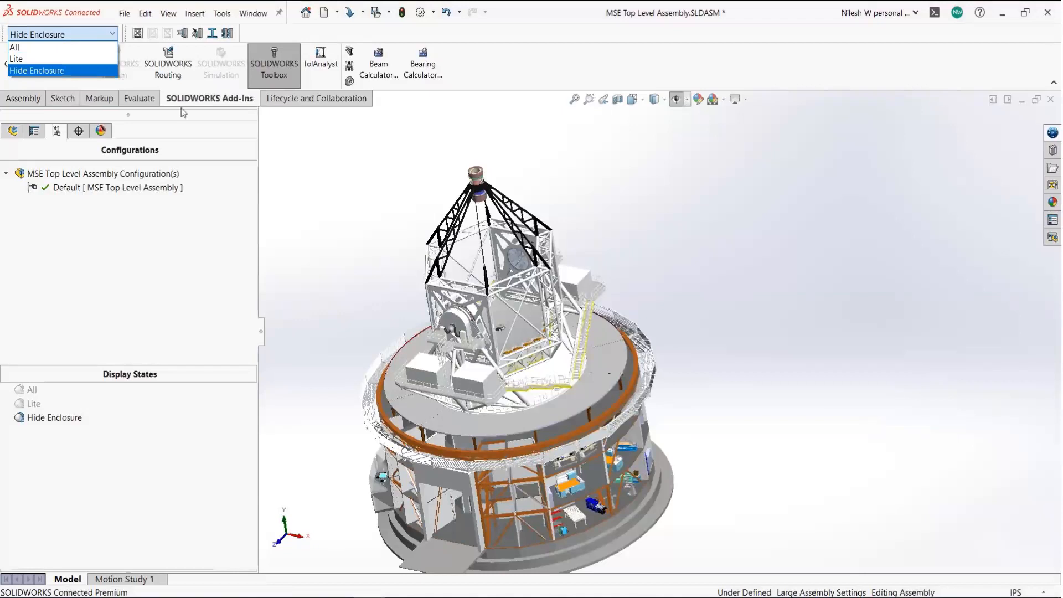
click(345, 196)
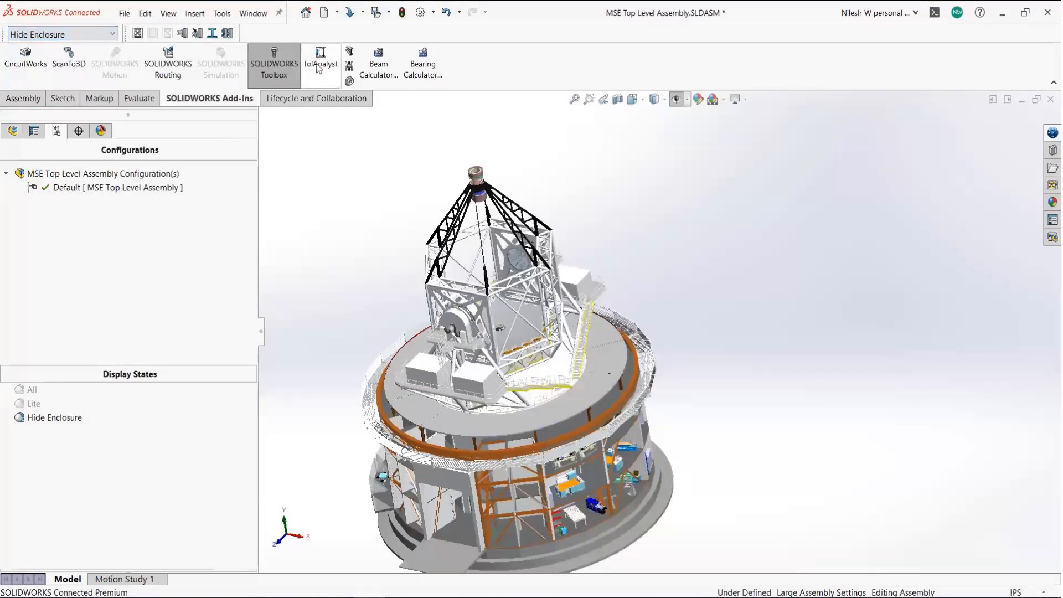
right_click(303, 37)
mouse_move(451, 85)
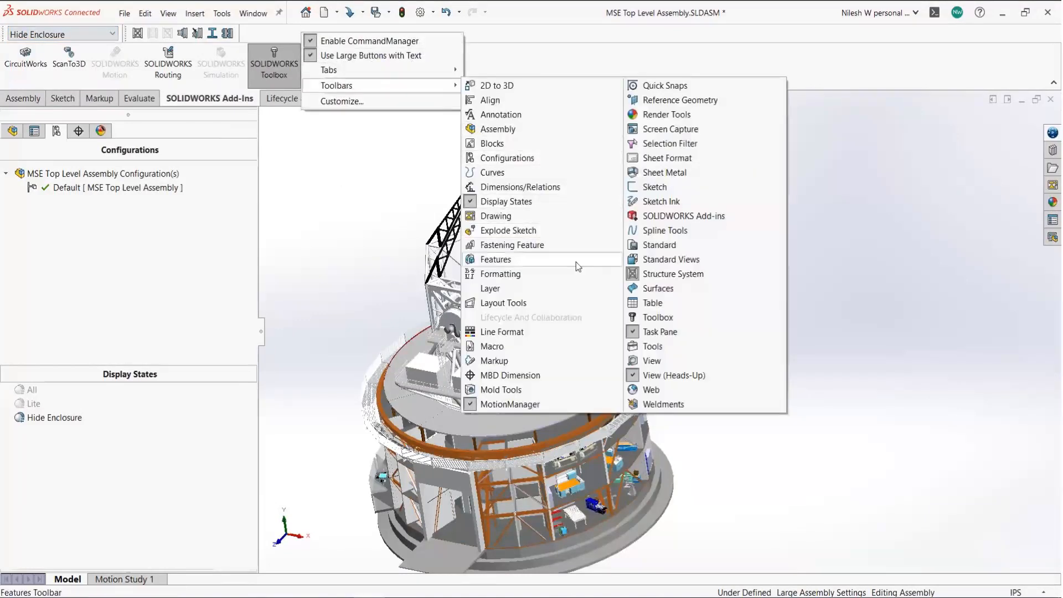
click(505, 201)
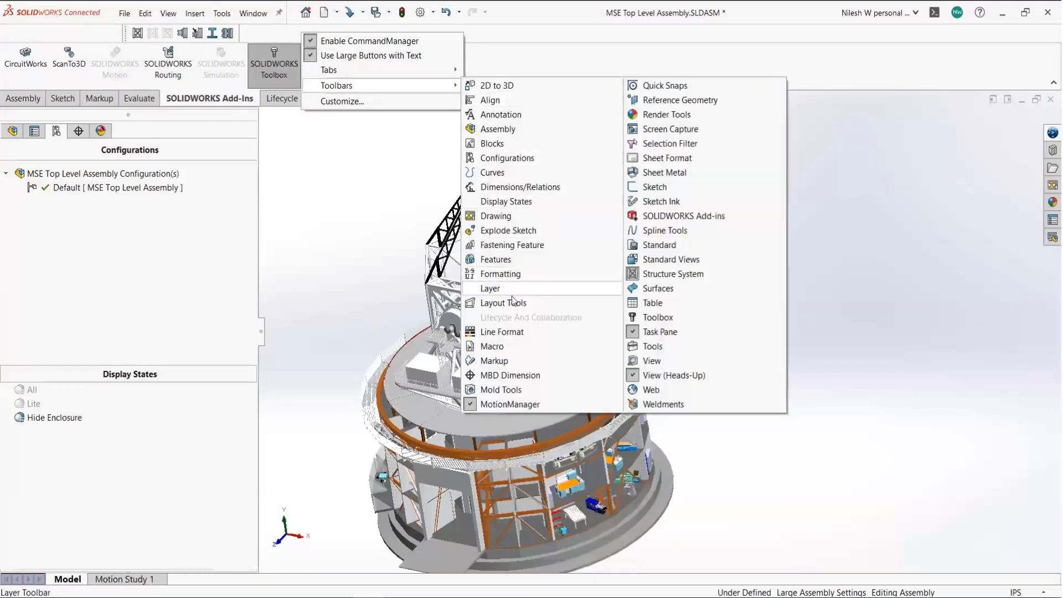
click(505, 202)
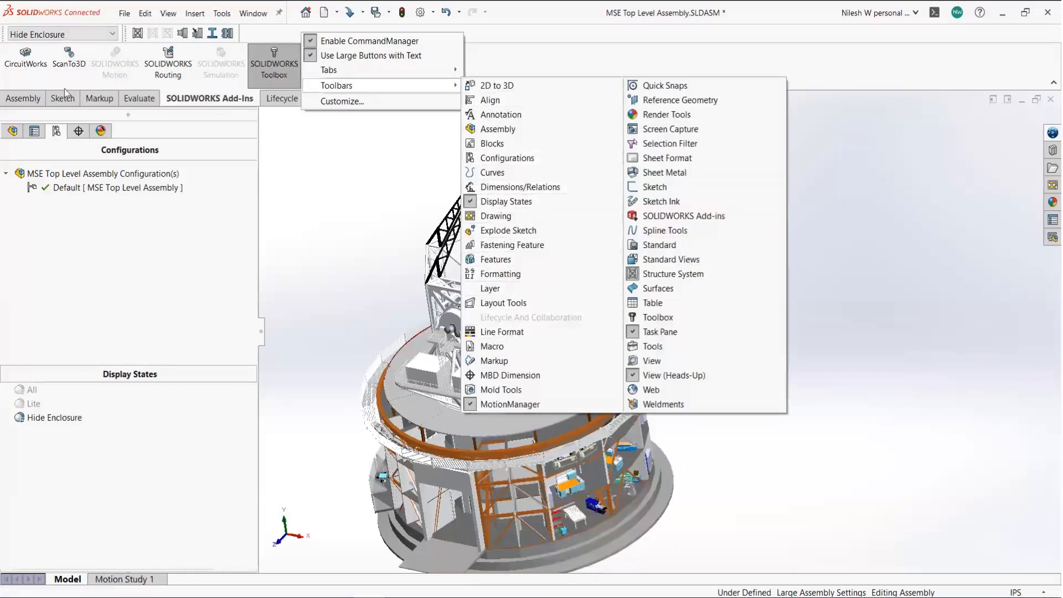
click(360, 174)
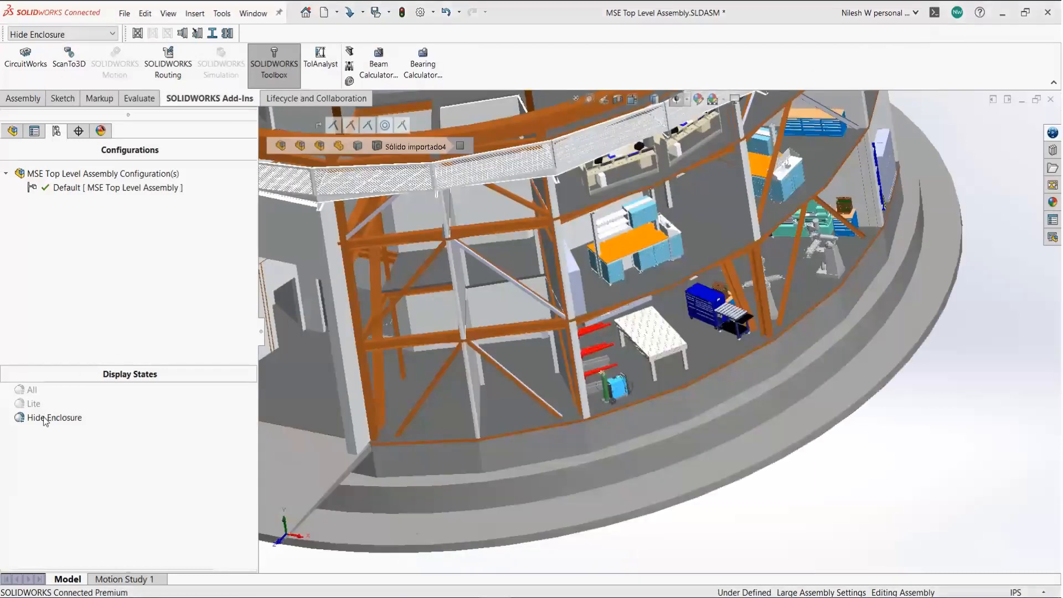
- Add another display state after Hide Enclosure and name it Non Marketing View
right_click(46, 420)
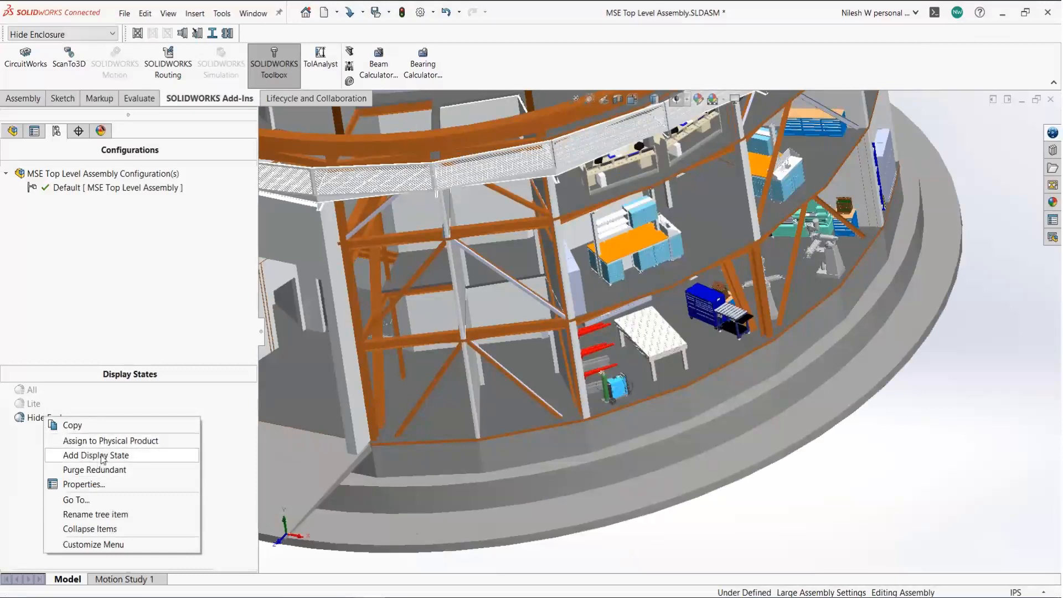
click(203, 420)
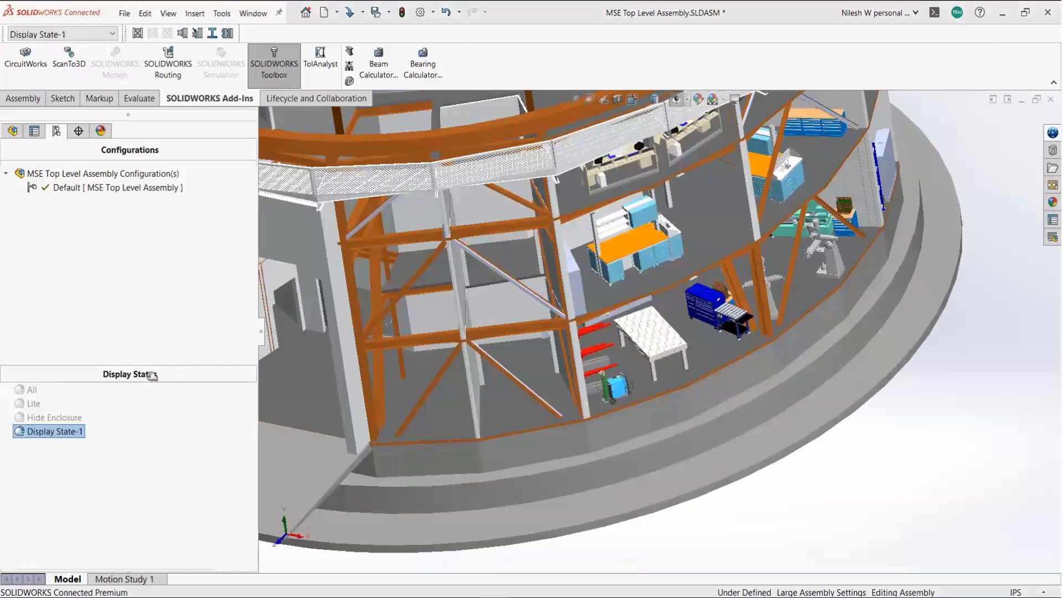
click(68, 436)
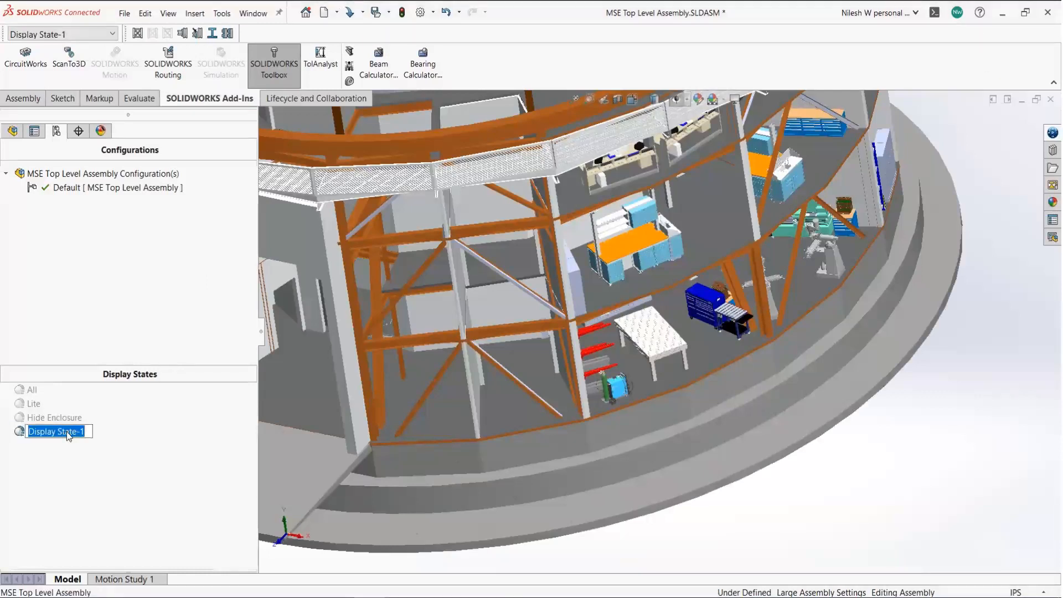
text(Marketing)
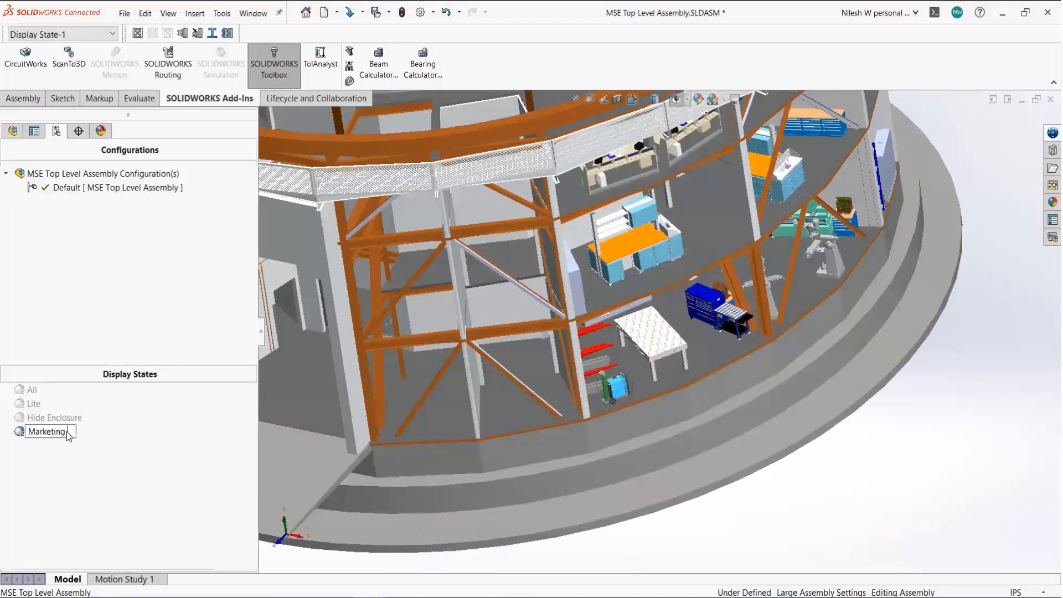
text( View)
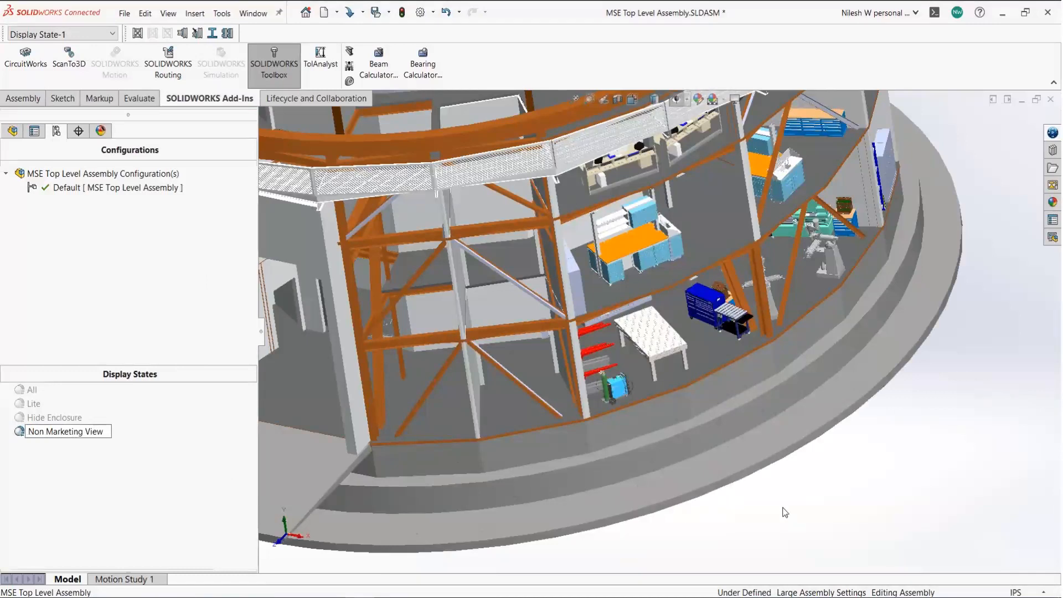
click(783, 508)
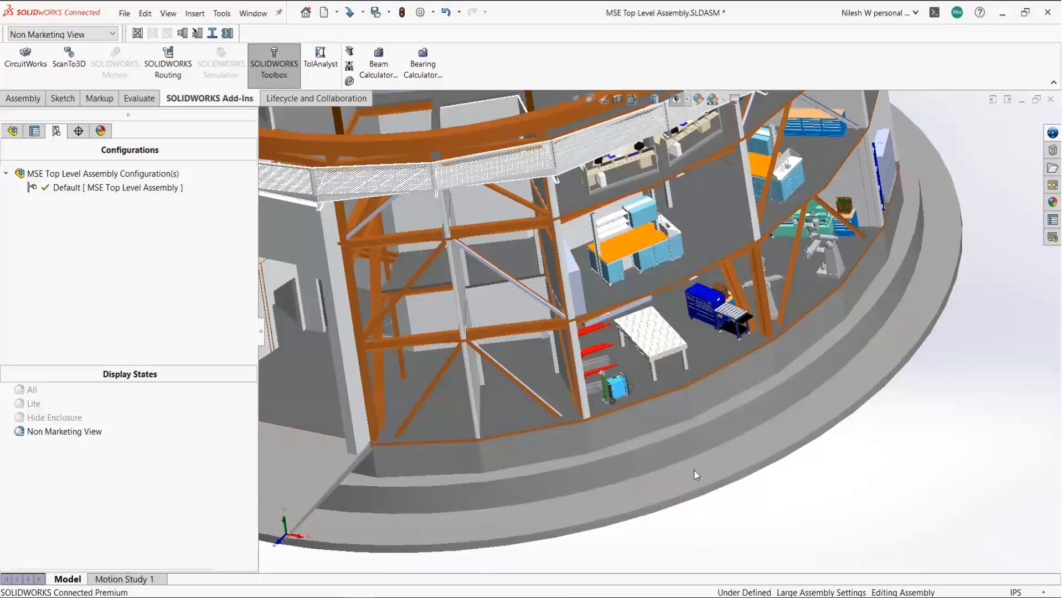
scroll(664, 340, down, 5)
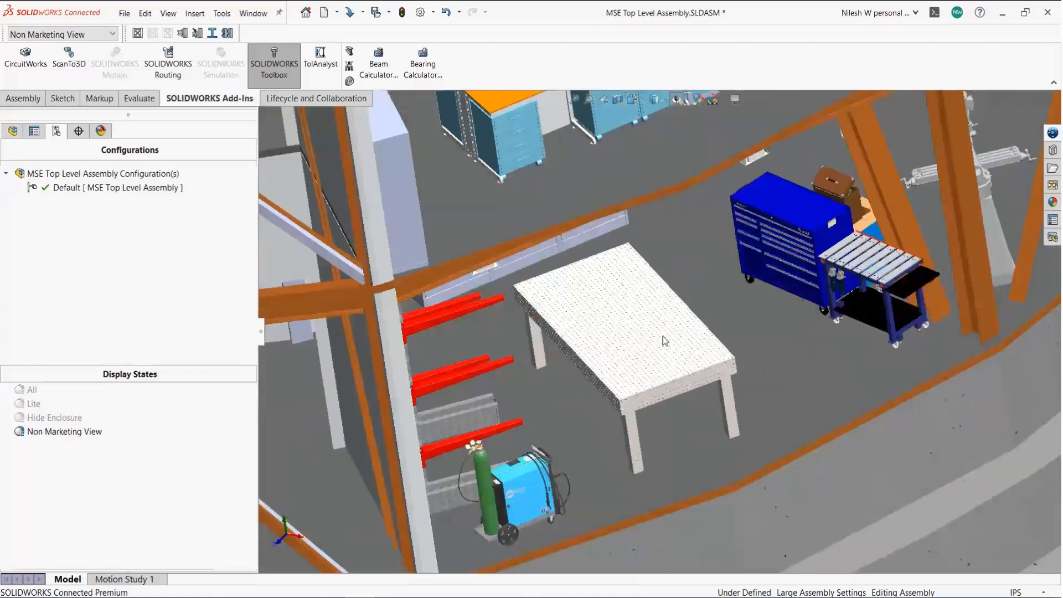
- Hide the first-floor FB58118_Welding Table component in the Non Marketing View state
scroll(628, 402, down, 5)
right_click(626, 397)
click(592, 381)
click(590, 379)
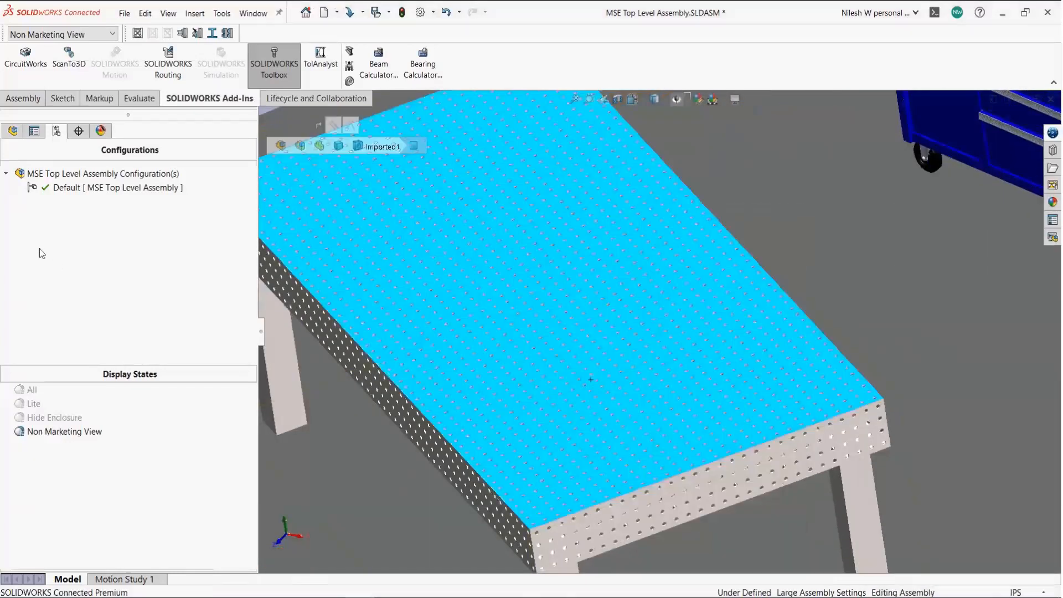
click(13, 132)
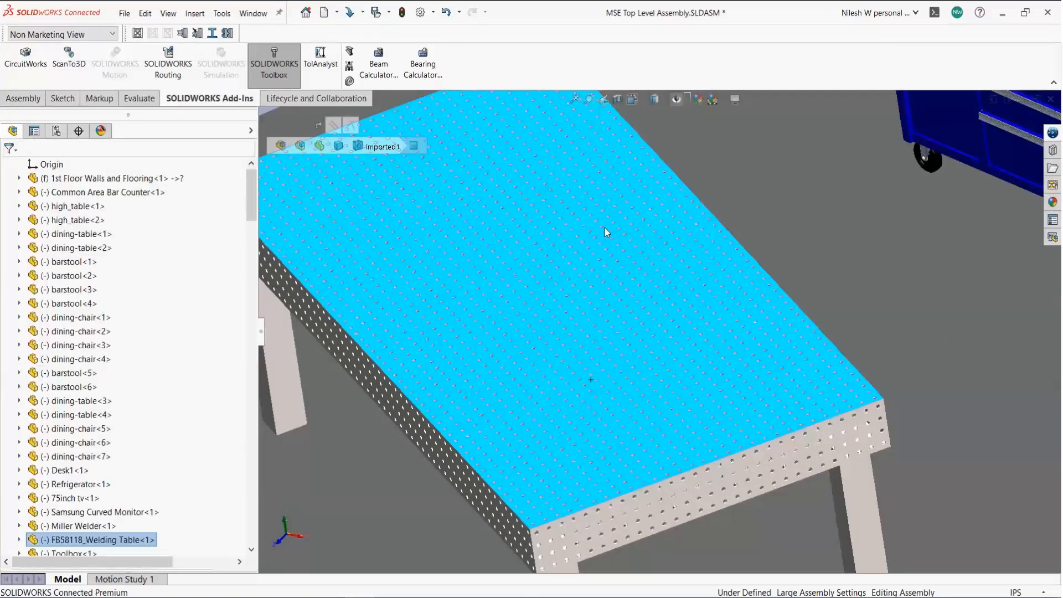
right_click(142, 545)
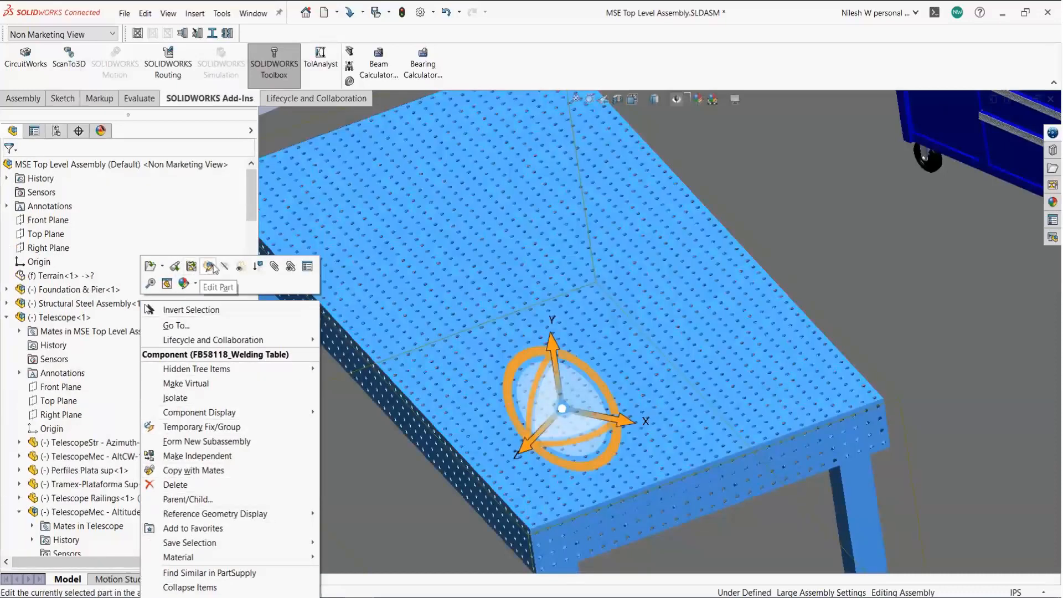
click(242, 267)
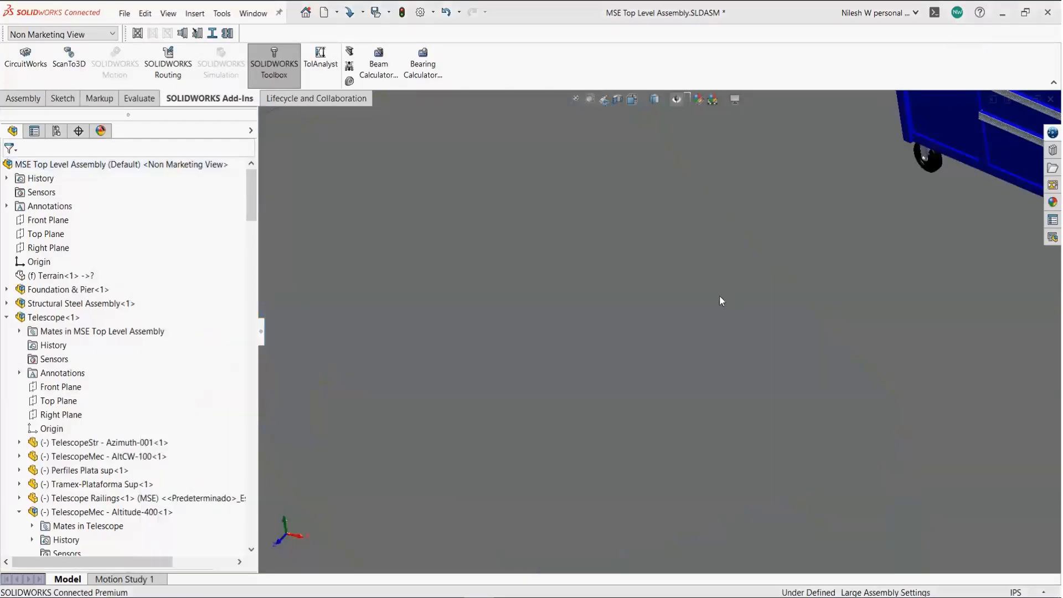
click(719, 296)
scroll(720, 296, up, 10)
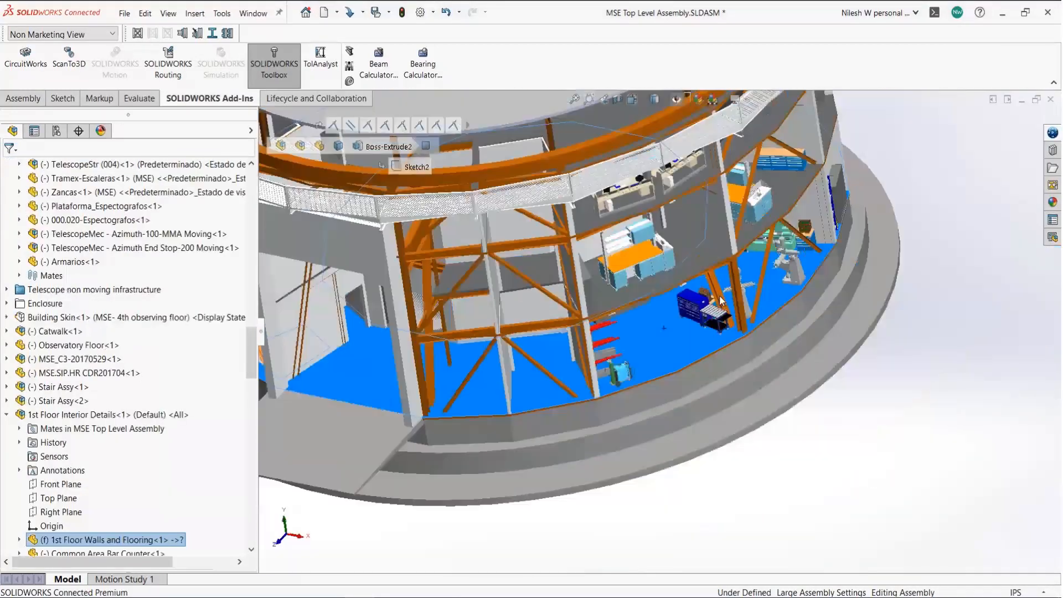
scroll(719, 296, up, 2)
click(791, 426)
scroll(710, 303, down, 3)
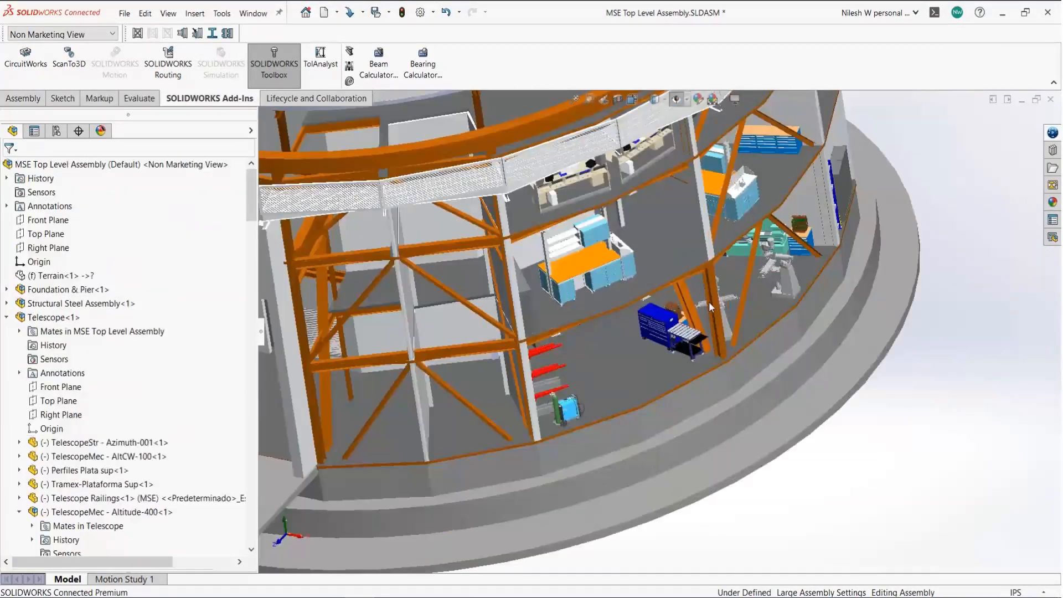
- Switch display states from Hide Enclosure to Lite, then expand the tree's side columns
click(37, 34)
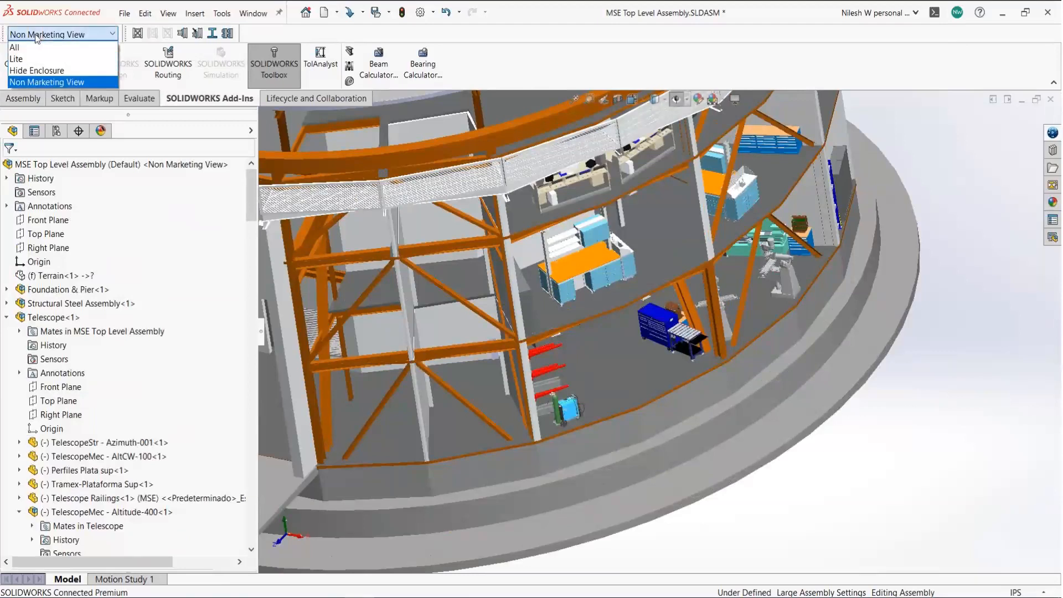
click(53, 70)
click(81, 34)
click(76, 59)
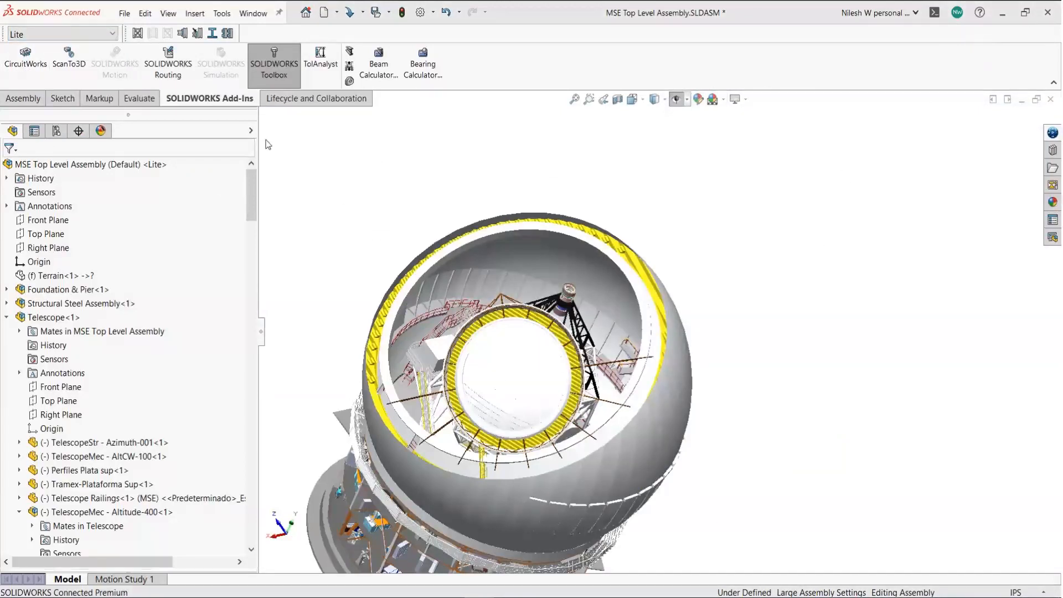
click(251, 131)
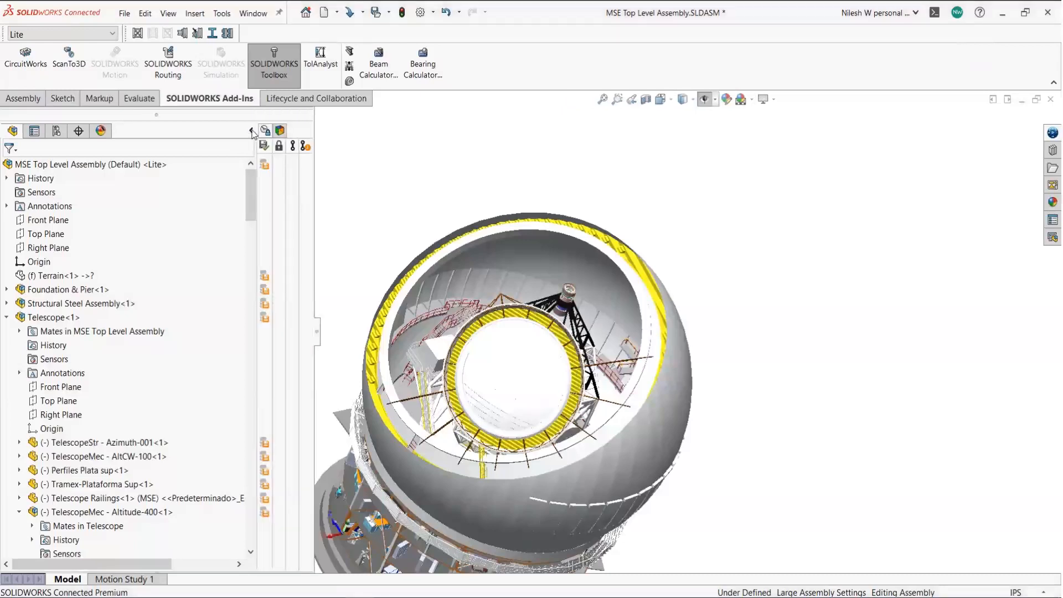
- Show the display pane and activate the Non Marketing View display state
click(281, 132)
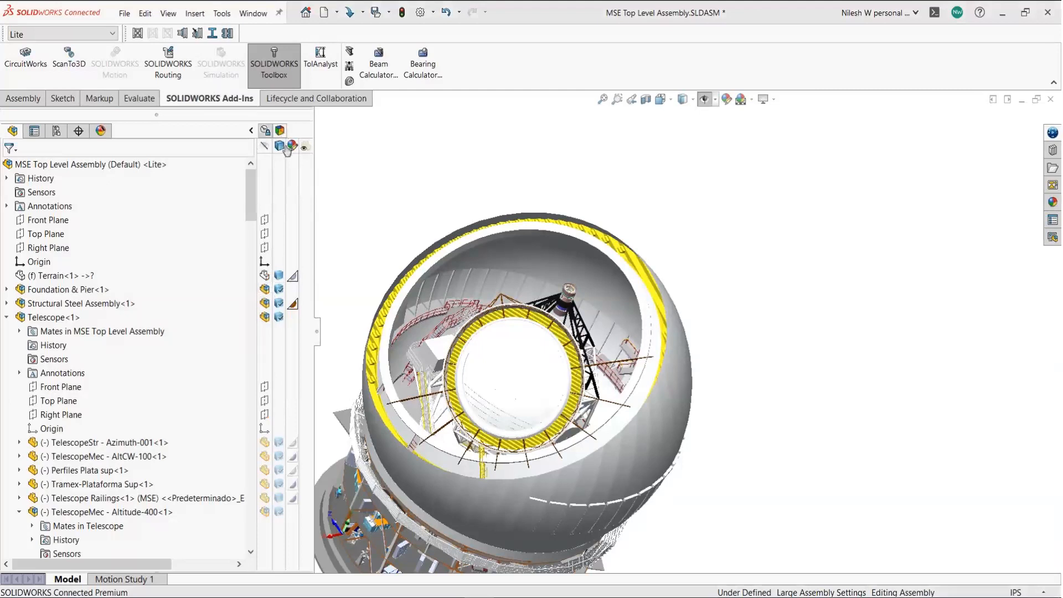
right_click(287, 151)
mouse_move(388, 213)
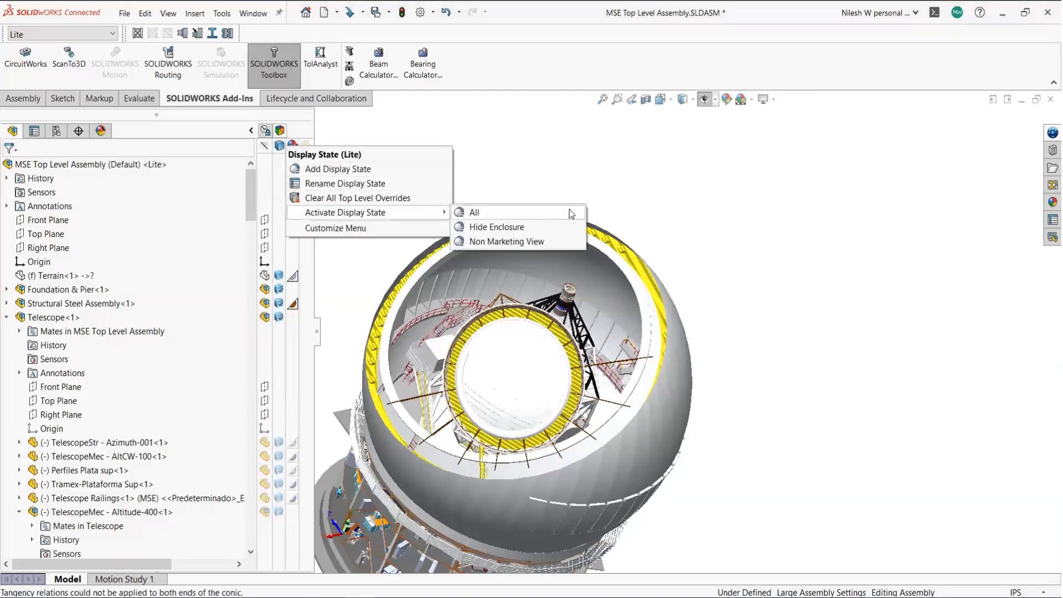
click(540, 242)
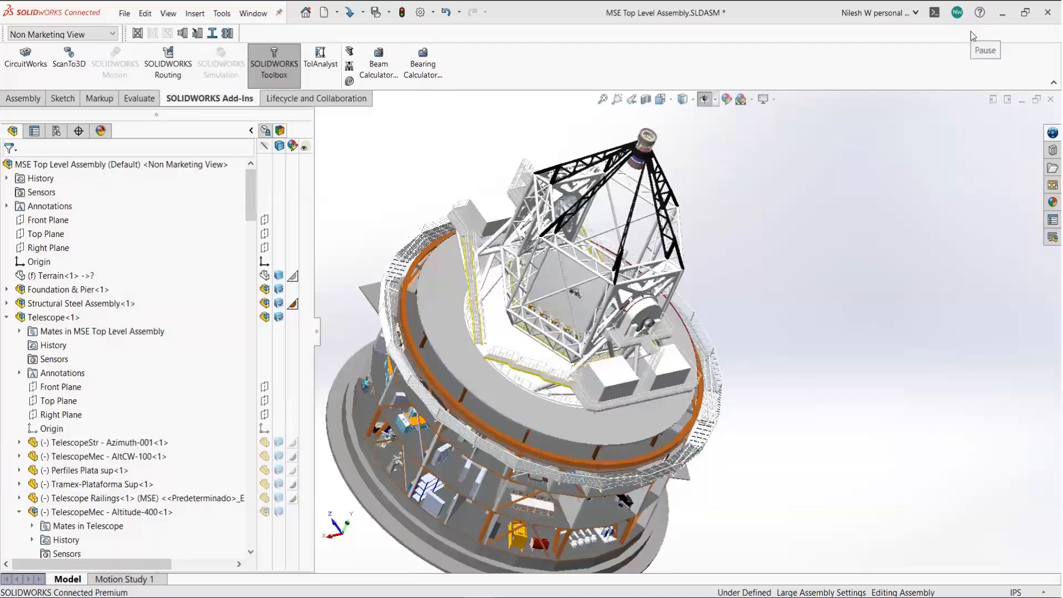
- Reactivate the Lite display state to bring back the full dome
right_click(288, 159)
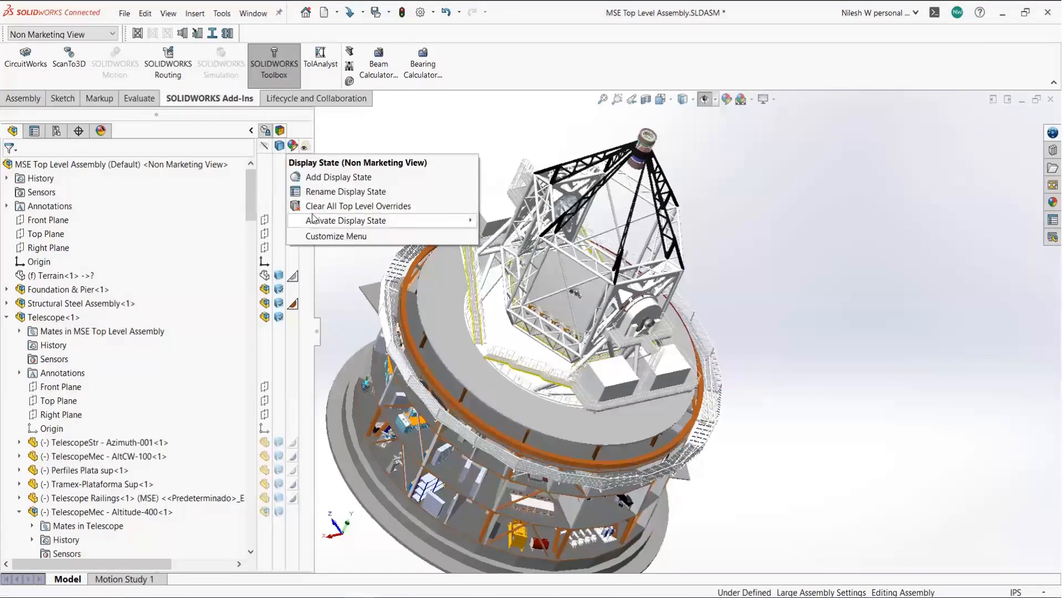
mouse_move(348, 221)
click(535, 235)
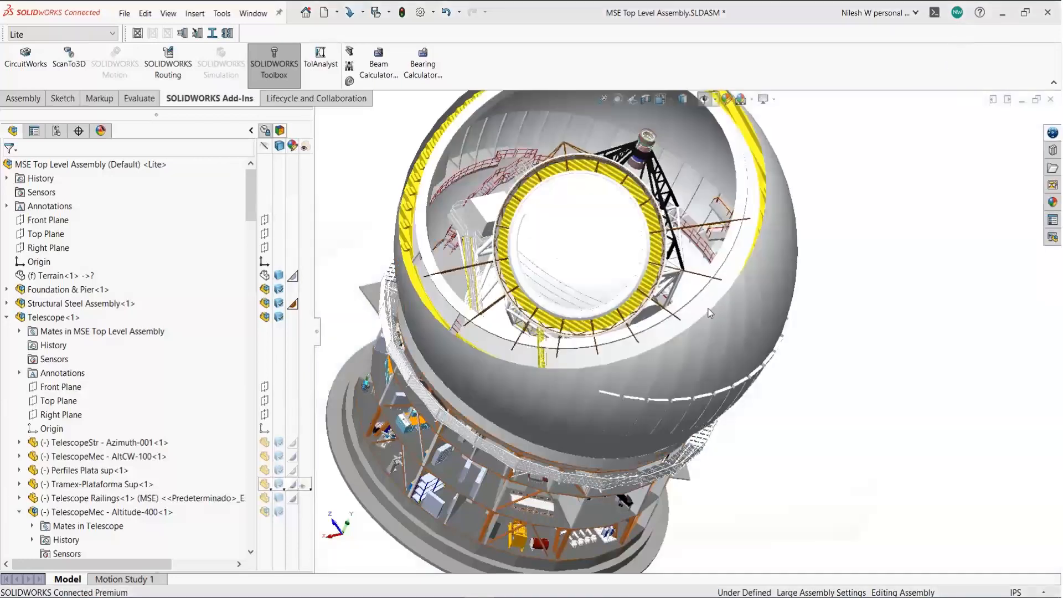
scroll(754, 301, down, 3)
scroll(761, 268, up, 1)
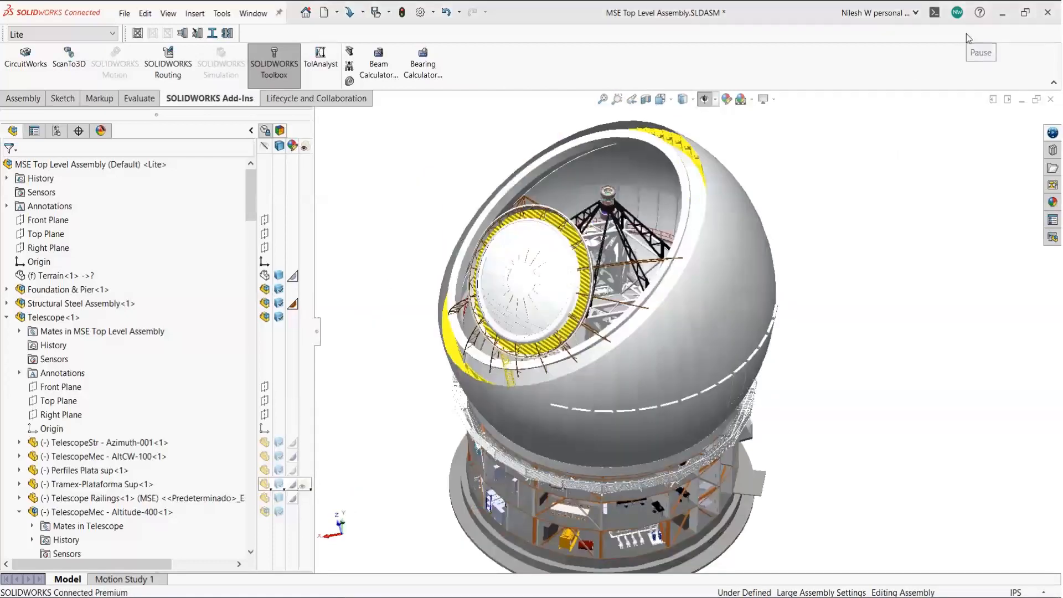
- Close the telescope assembly, saving all modified documents, then bring up the File menu
click(1052, 101)
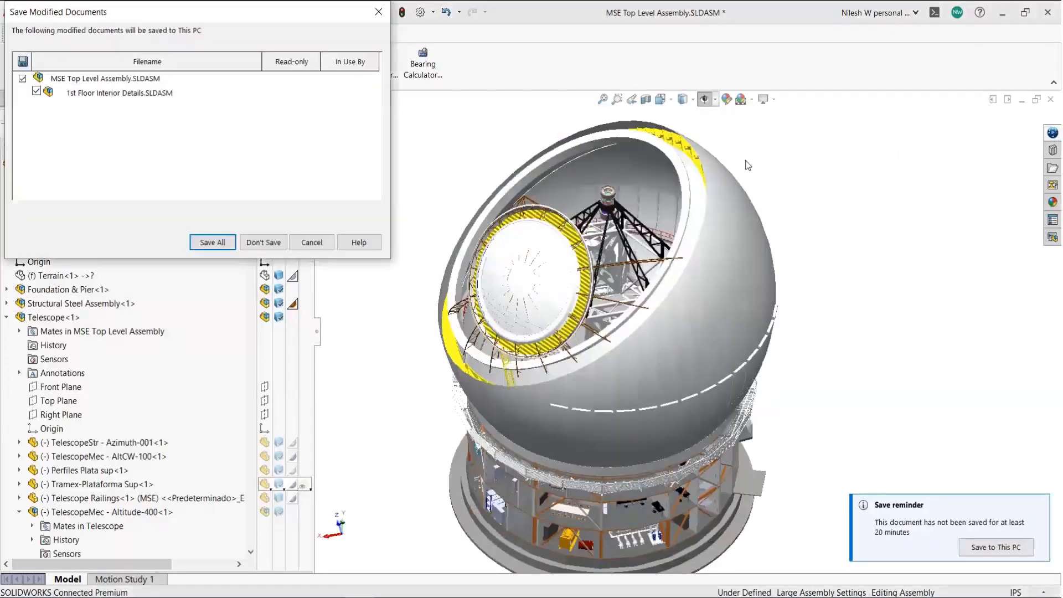
click(216, 244)
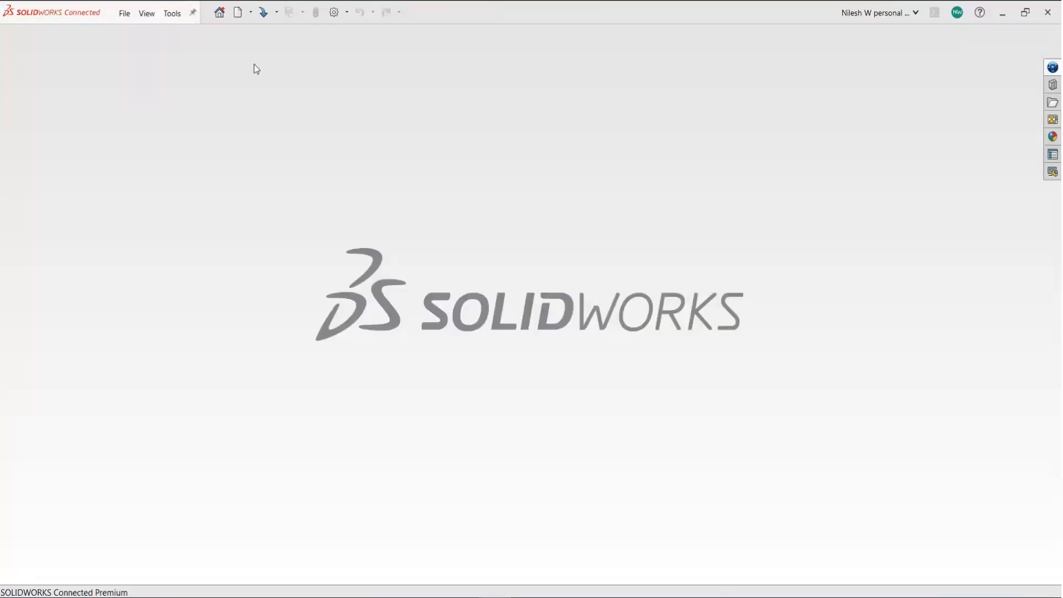
click(124, 13)
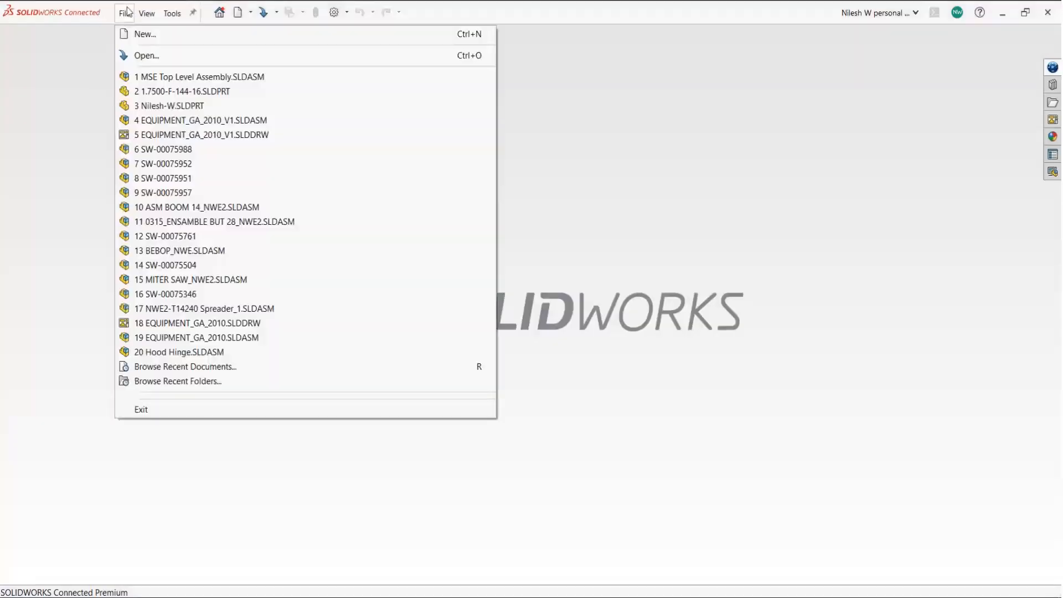
- Preview opening MSE Top Level Assembly.SLDASM as Resolved, Default configuration, and browse its display states
click(143, 56)
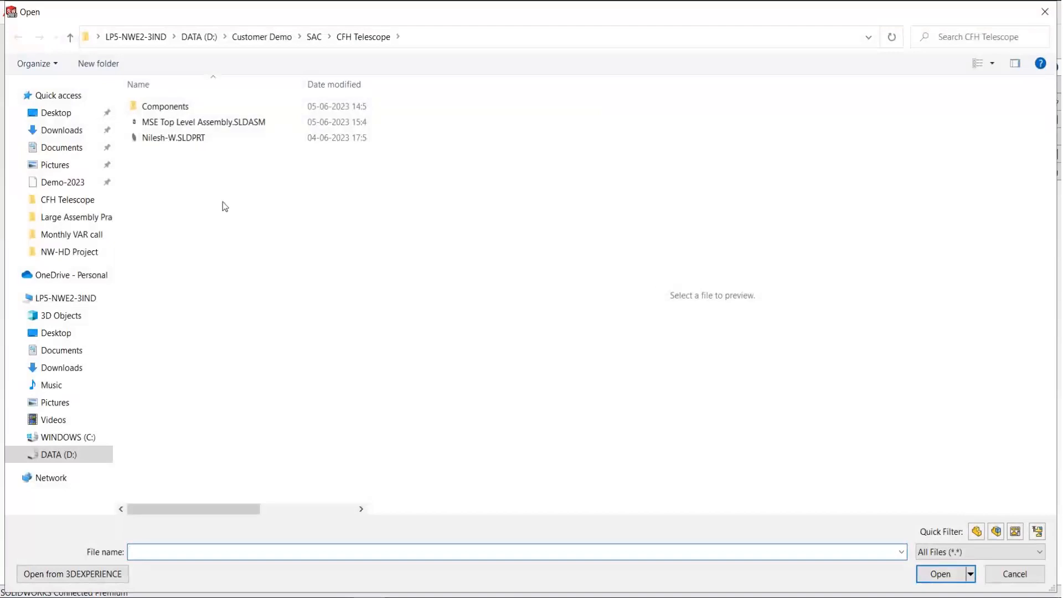
click(217, 122)
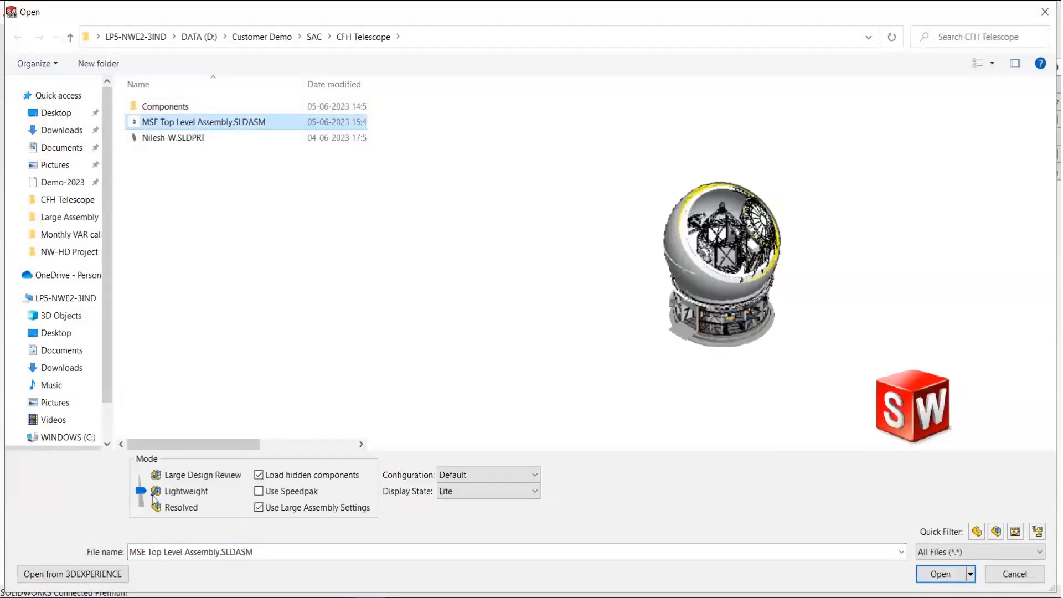
click(141, 505)
click(496, 474)
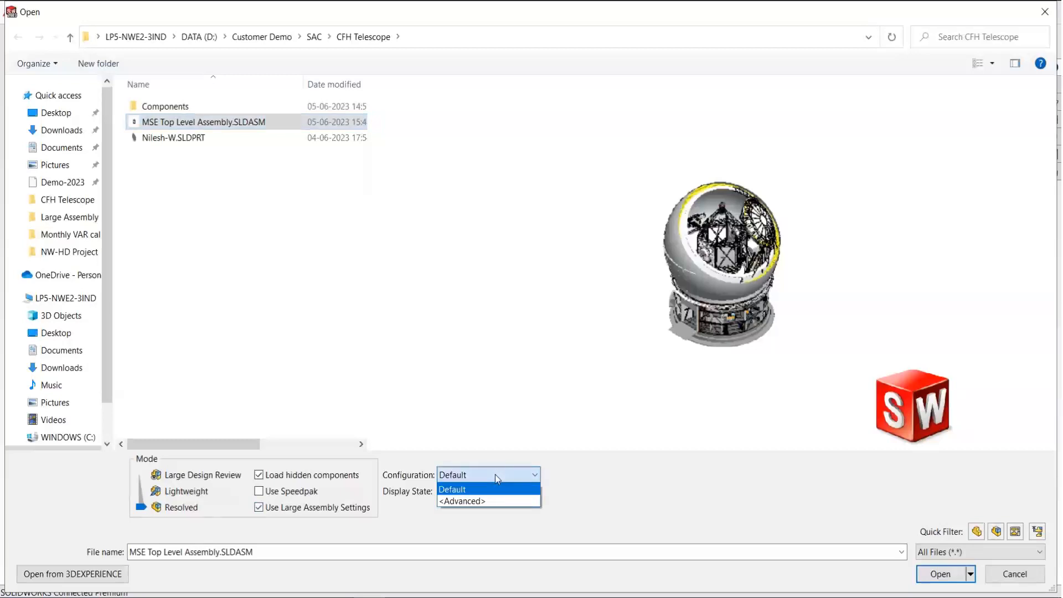
click(494, 498)
click(500, 475)
click(466, 484)
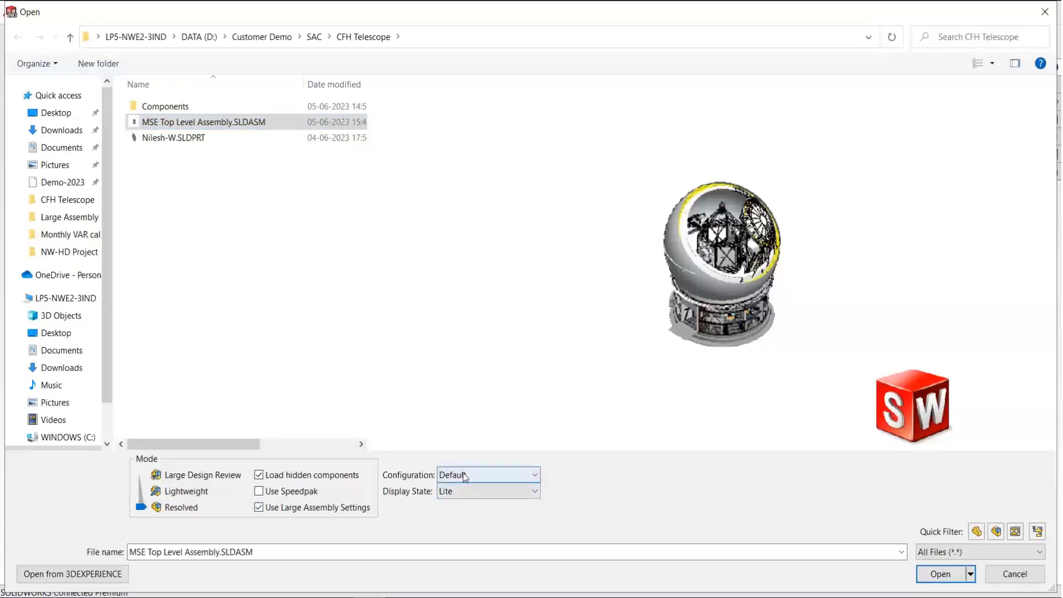
click(468, 491)
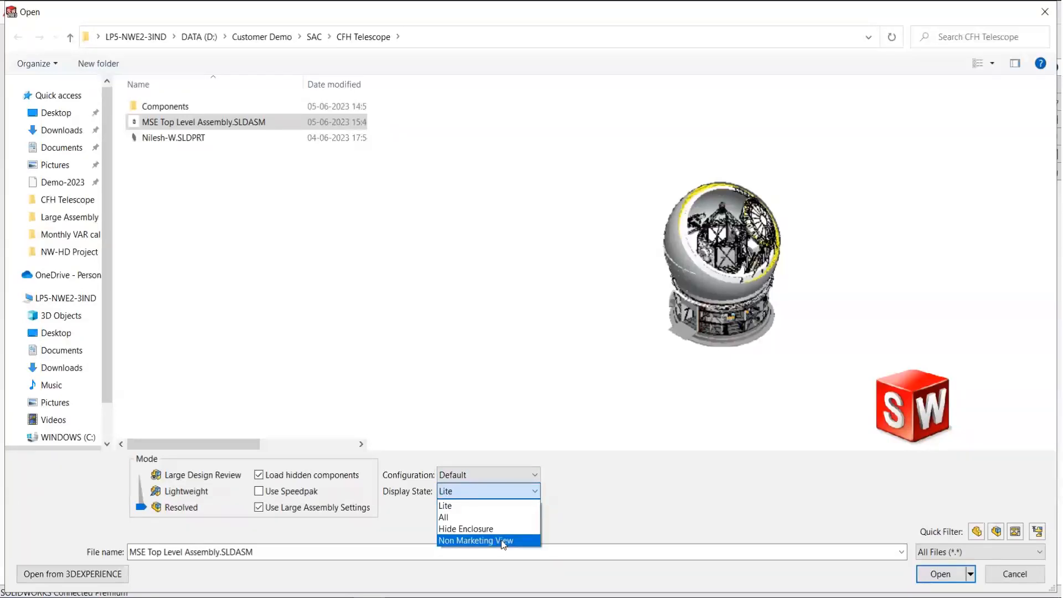
click(477, 518)
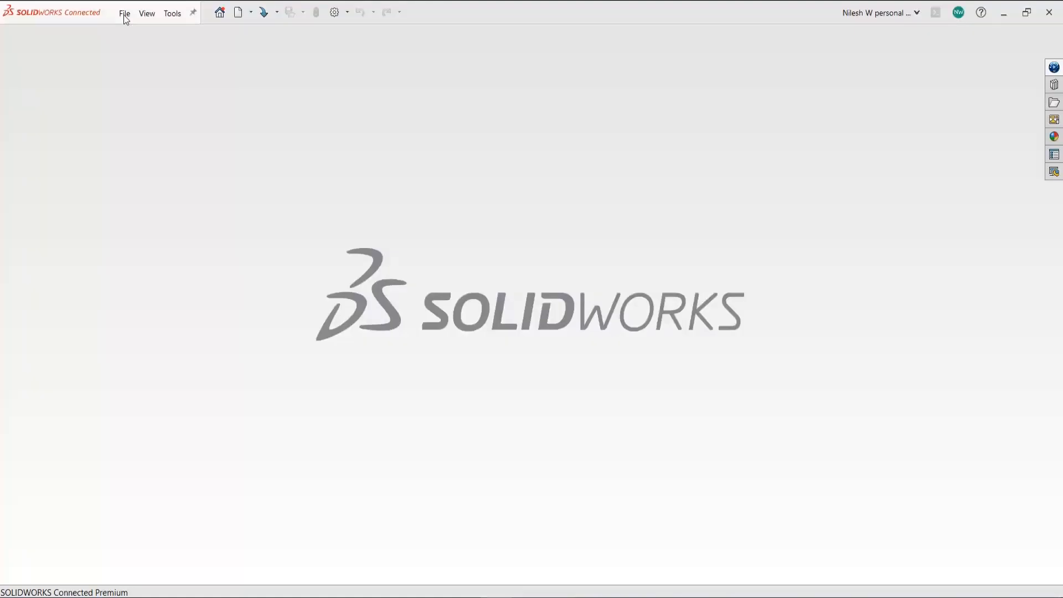
- Open MSE Top Level Assembly.SLDASM with Load hidden components turned off
click(124, 15)
click(140, 54)
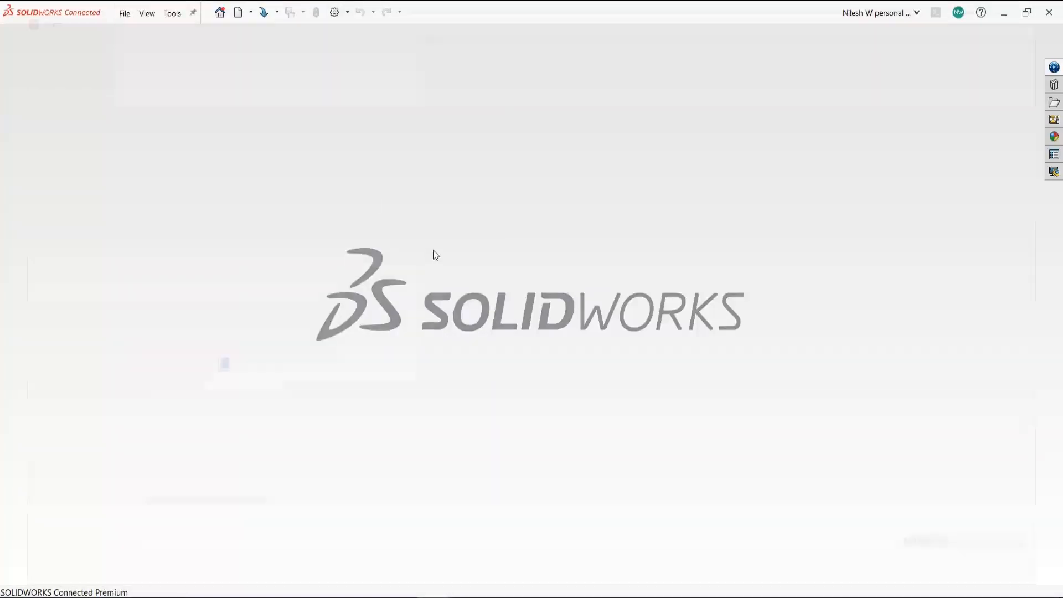
click(198, 135)
click(197, 121)
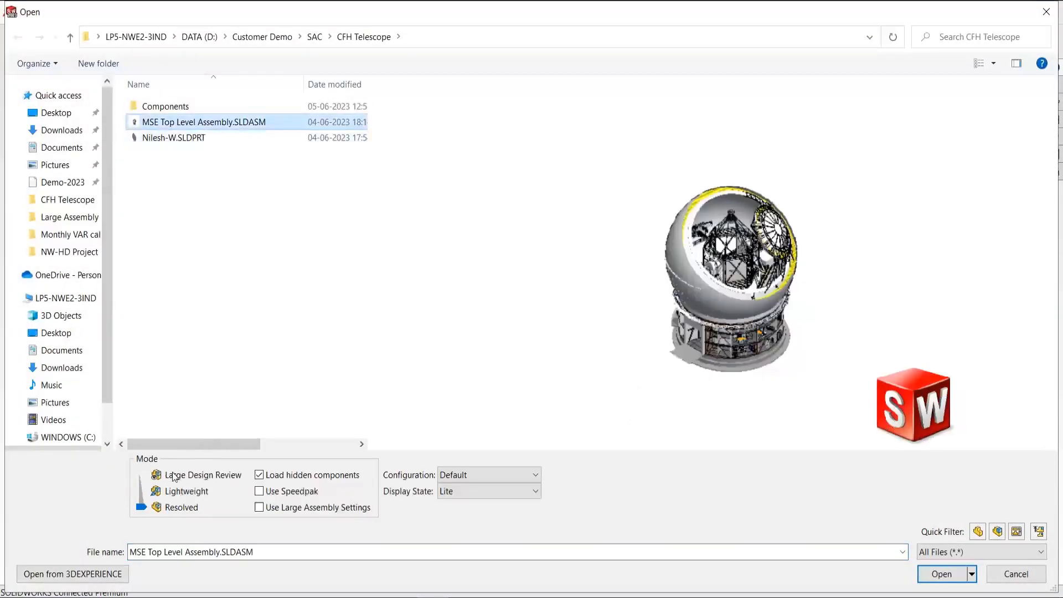
click(260, 476)
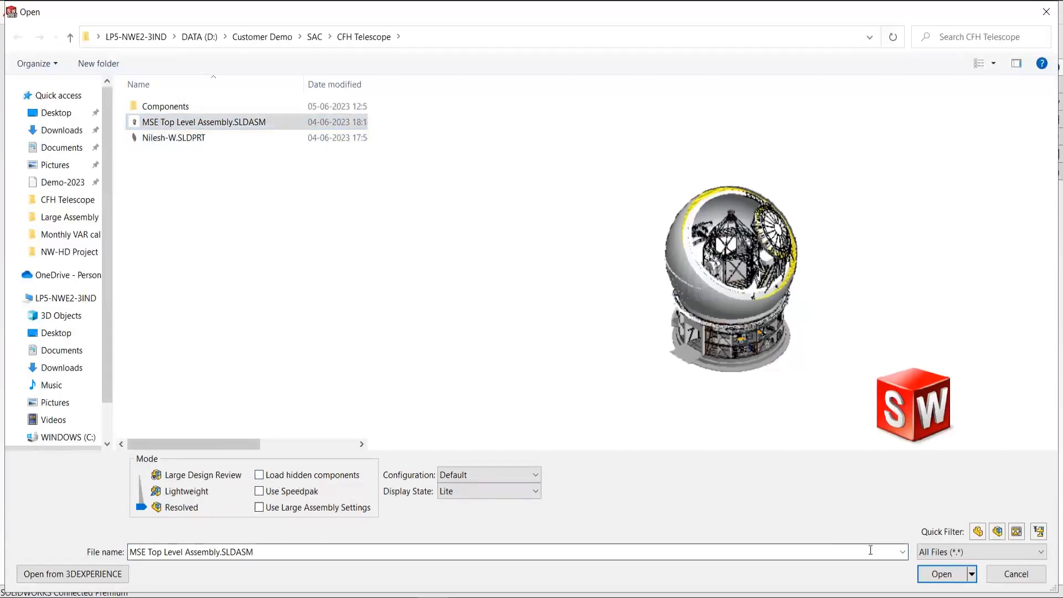
click(940, 575)
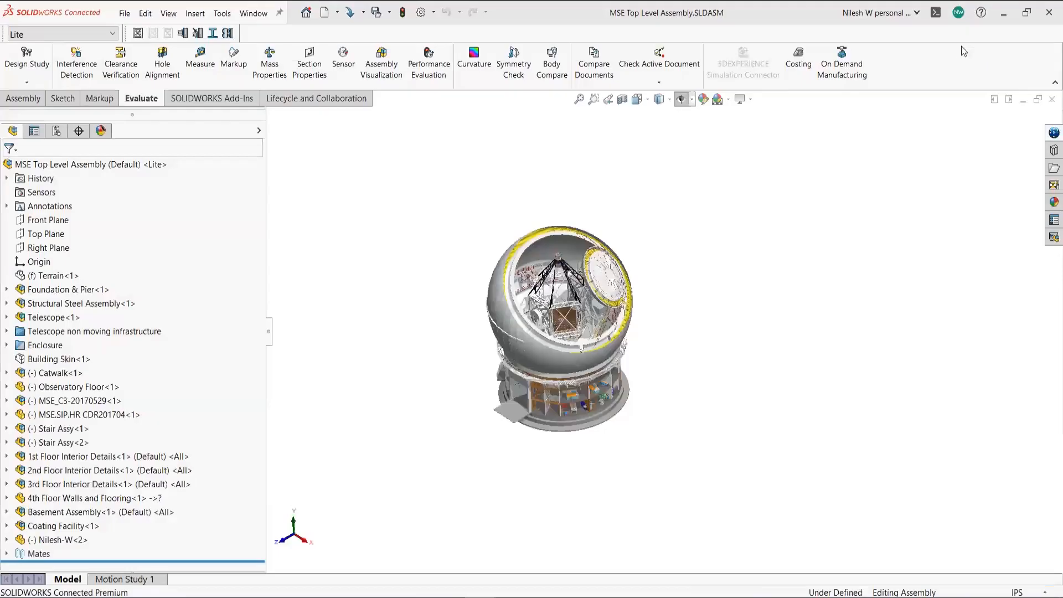
- Run Assembly Visualization and widen the Title column to show full component names
click(390, 71)
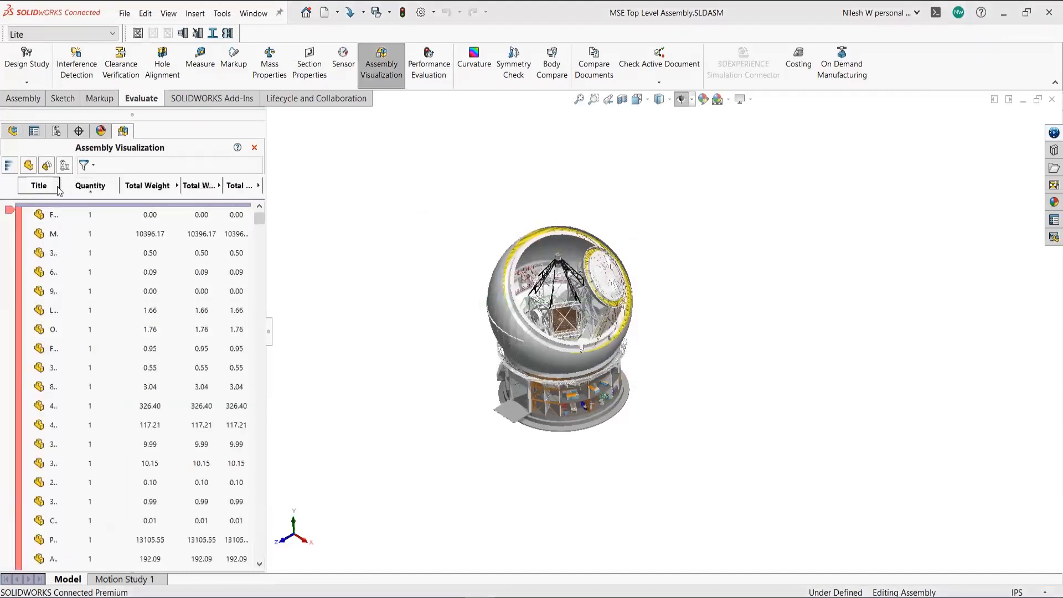
drag(87, 185, 379, 227)
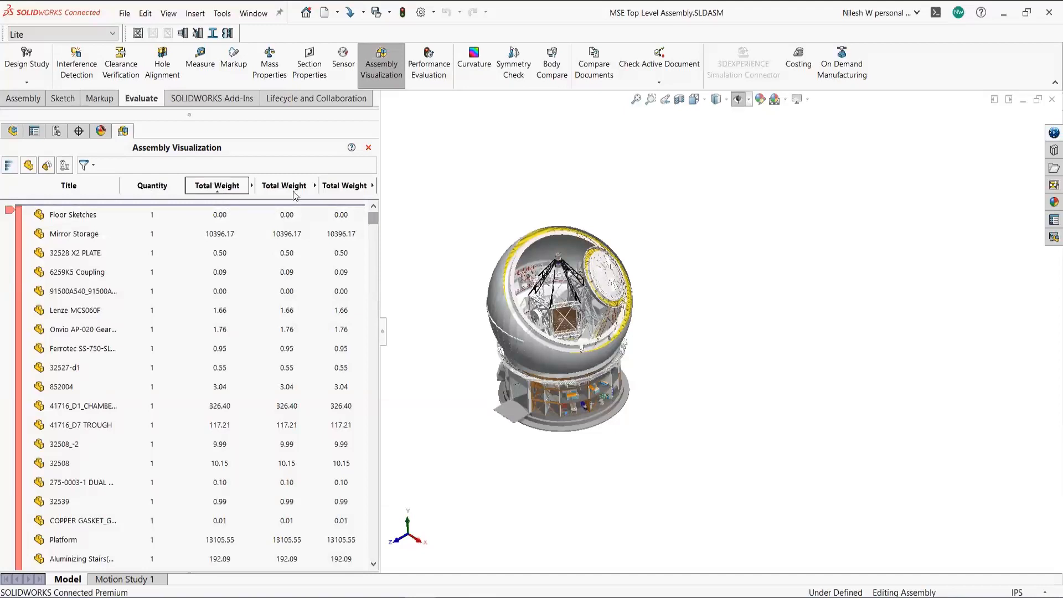
- Sort components by Total Weight, heaviest first, and widen the table to show full headers
click(226, 191)
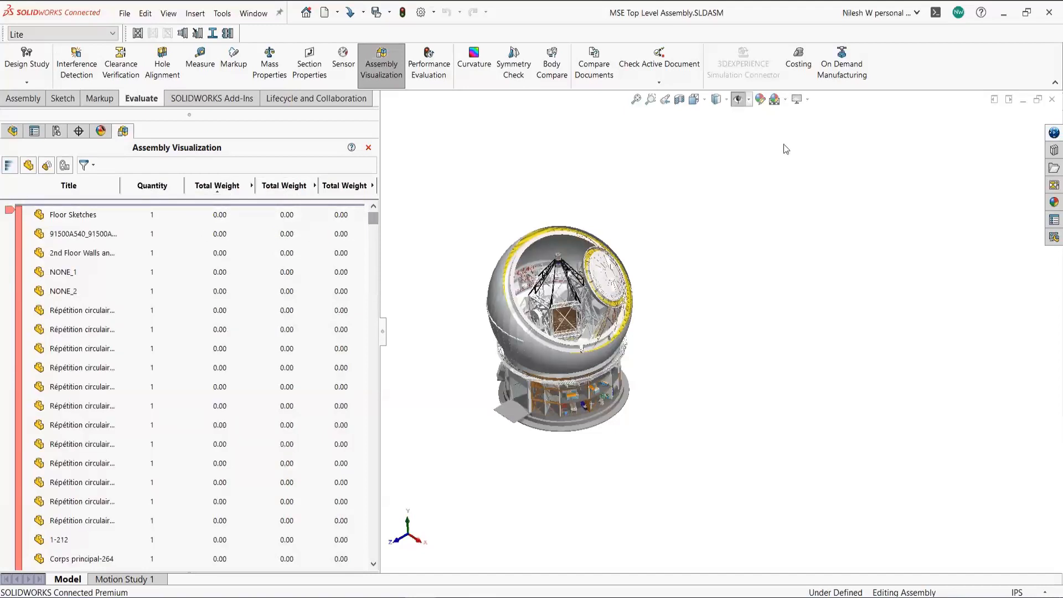
click(220, 191)
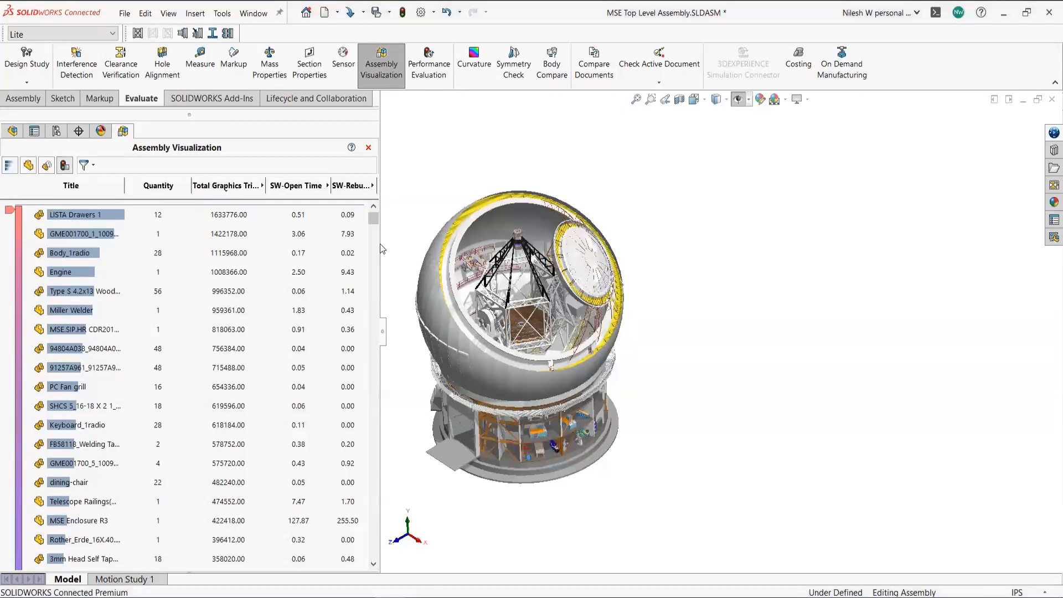
drag(380, 246, 453, 243)
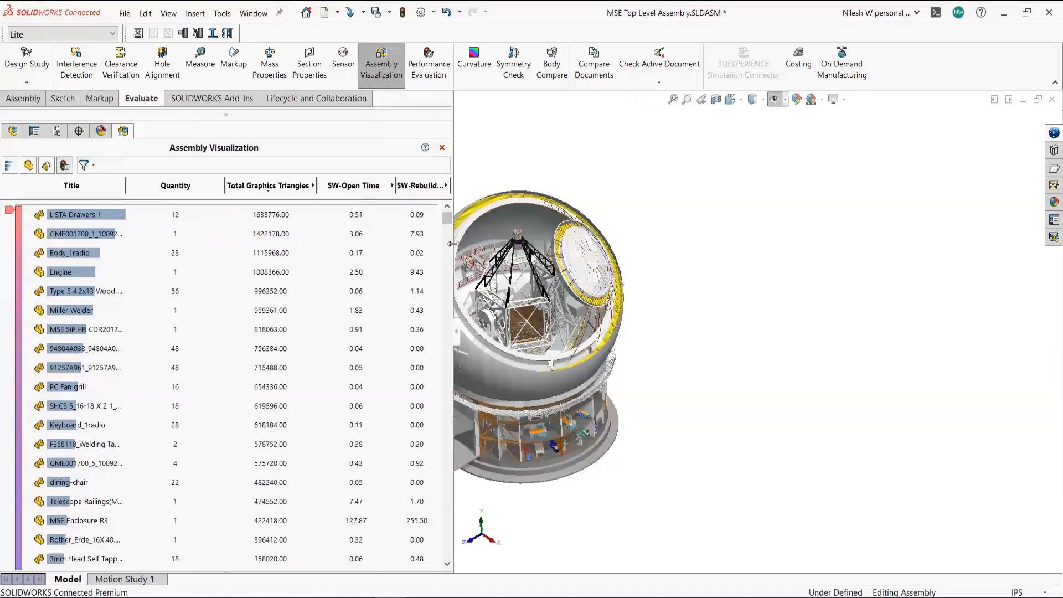